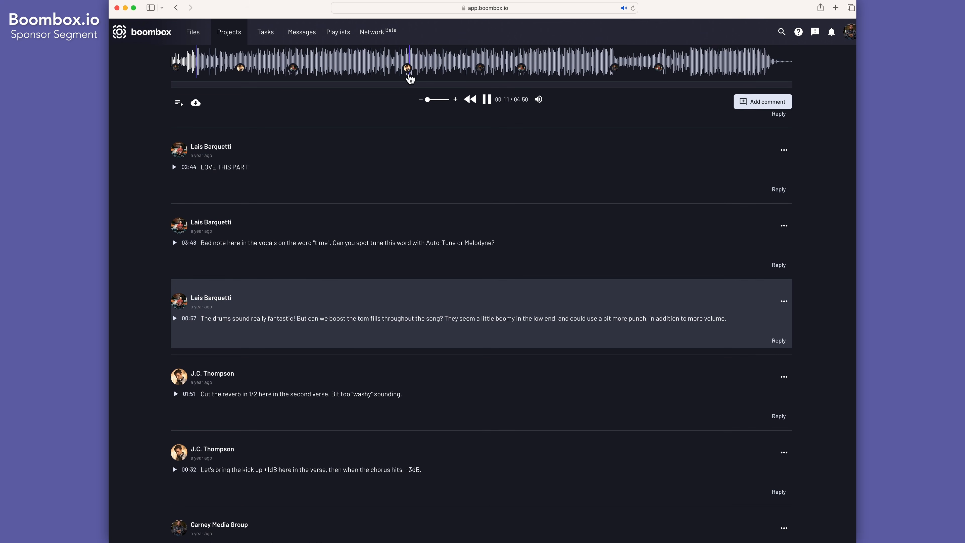
click(408, 71)
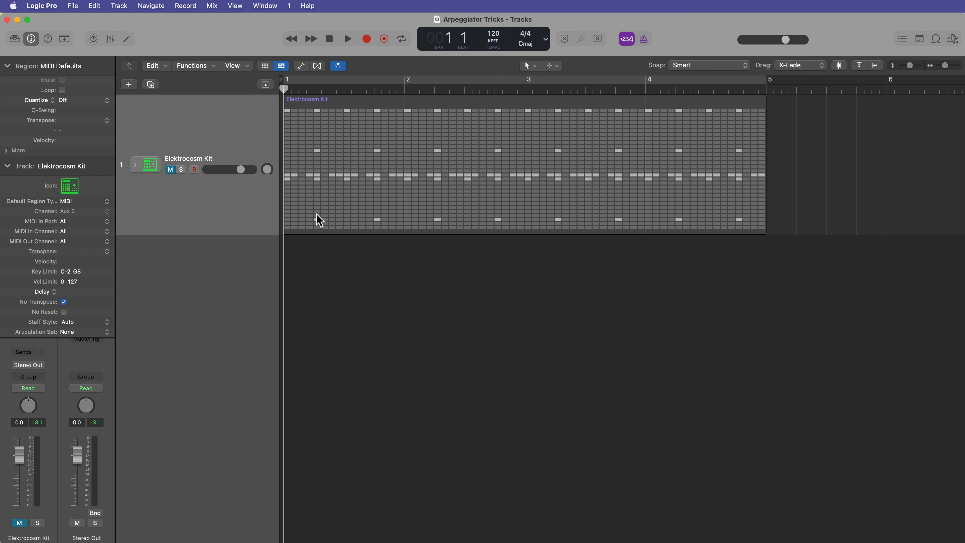
- Create one new MIDI software instrument track and increase its individual track zoom to 24
click(131, 89)
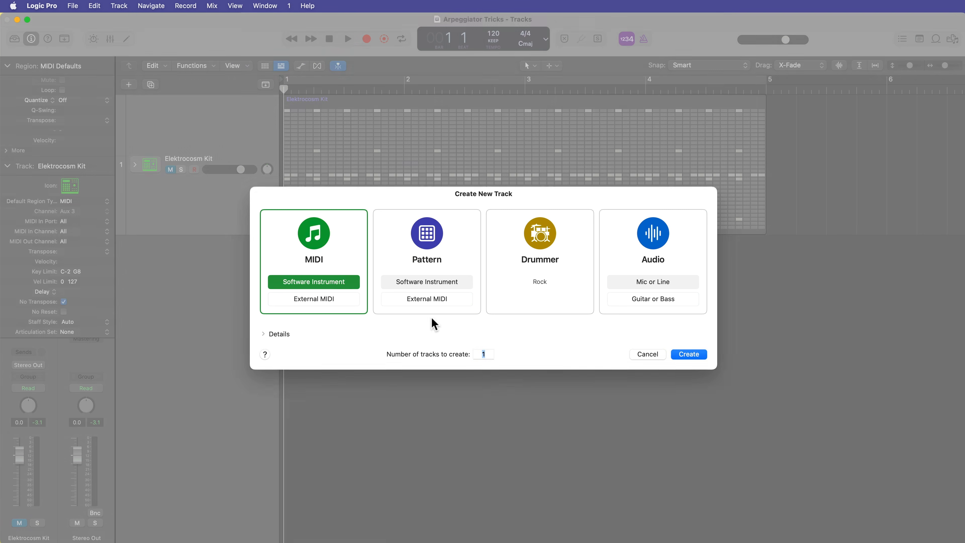
click(330, 244)
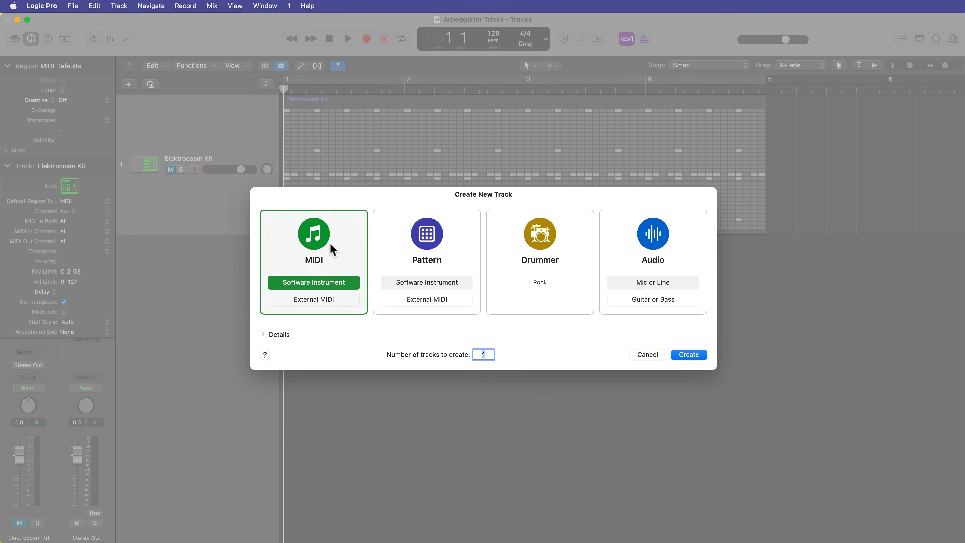
click(688, 354)
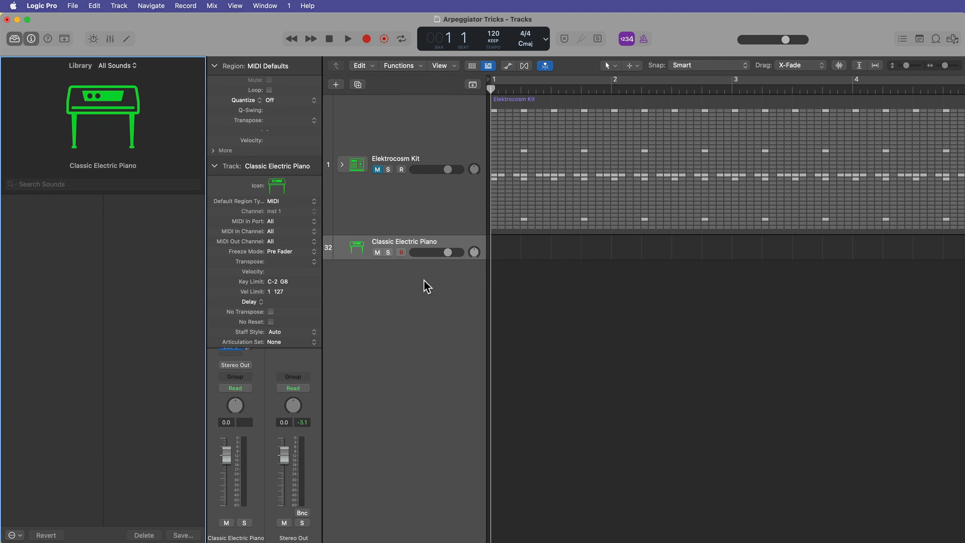
drag(424, 259, 418, 382)
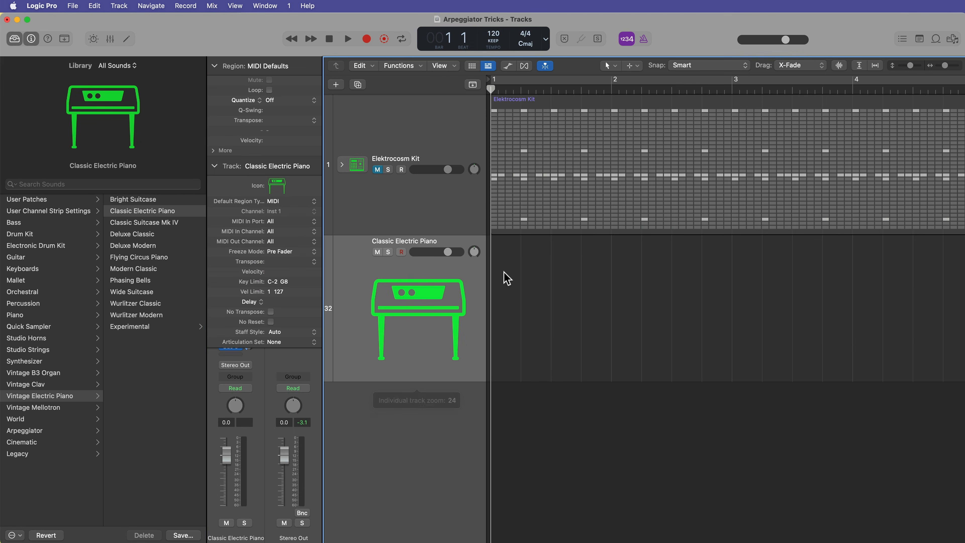
- Create a MIDI region at bar 1 on the Classic Electric Piano track and draw an A2 note at its start
right_click(504, 269)
click(525, 273)
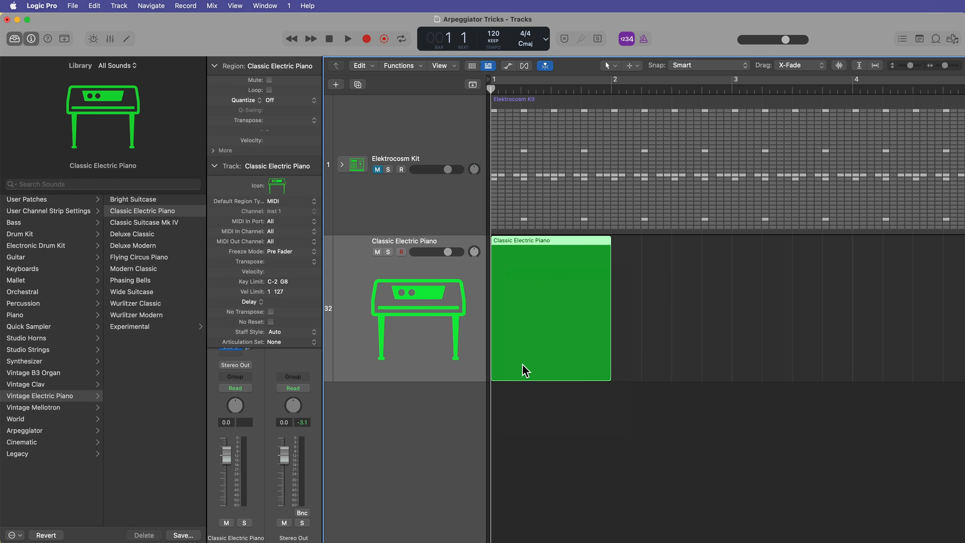
double_click(548, 321)
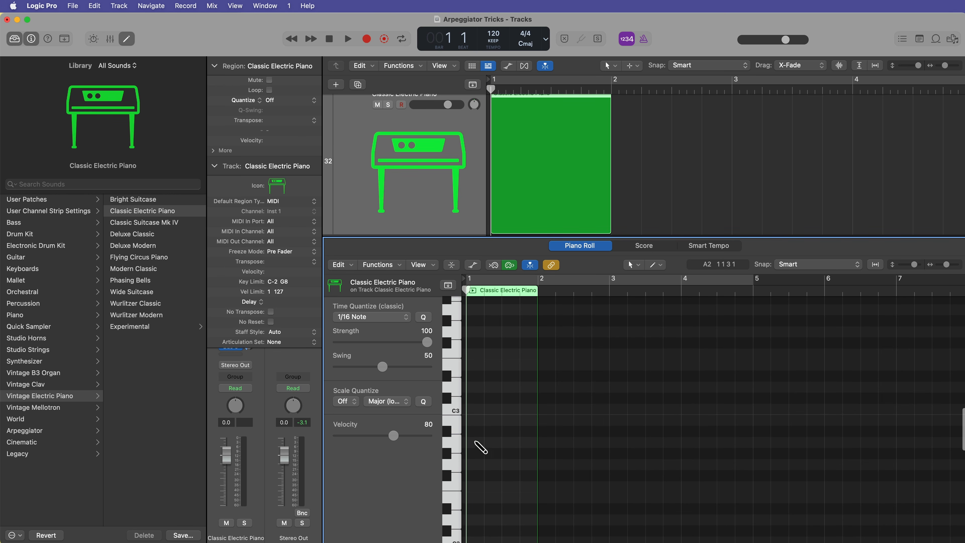
click(475, 443)
drag(483, 443, 499, 447)
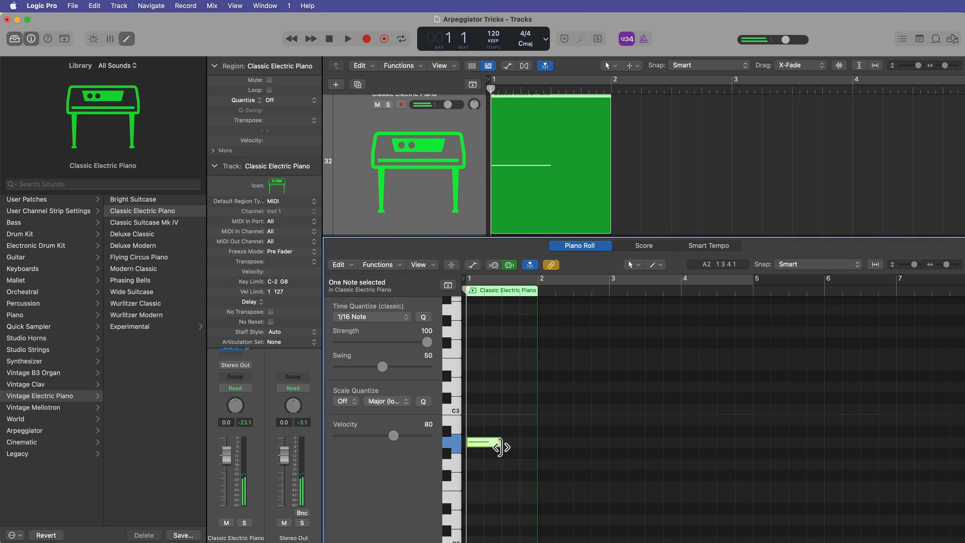
- With piano roll snapping set to Bar, stack C3, E3 and G3 above the A2 note and extend the chord to the full bar
click(820, 263)
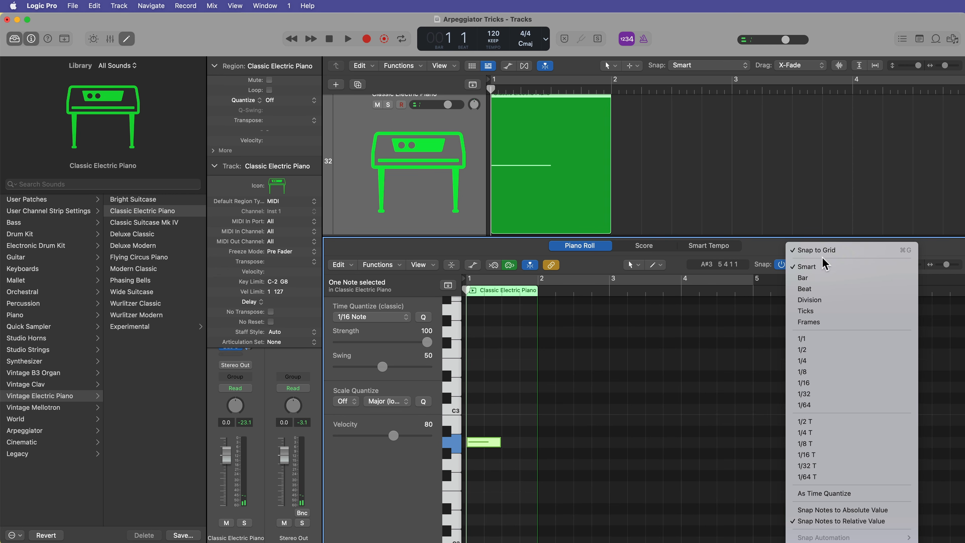
click(803, 277)
click(477, 409)
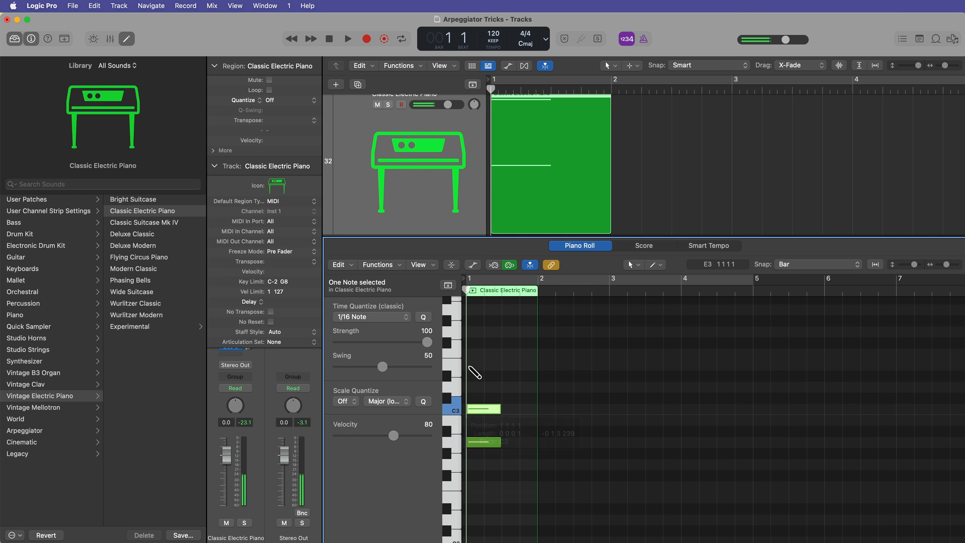
click(477, 365)
click(477, 331)
mouse_move(566, 315)
mouse_down()
mouse_move(510, 441)
mouse_move(497, 438)
mouse_move(810, 458)
mouse_up()
key(e)
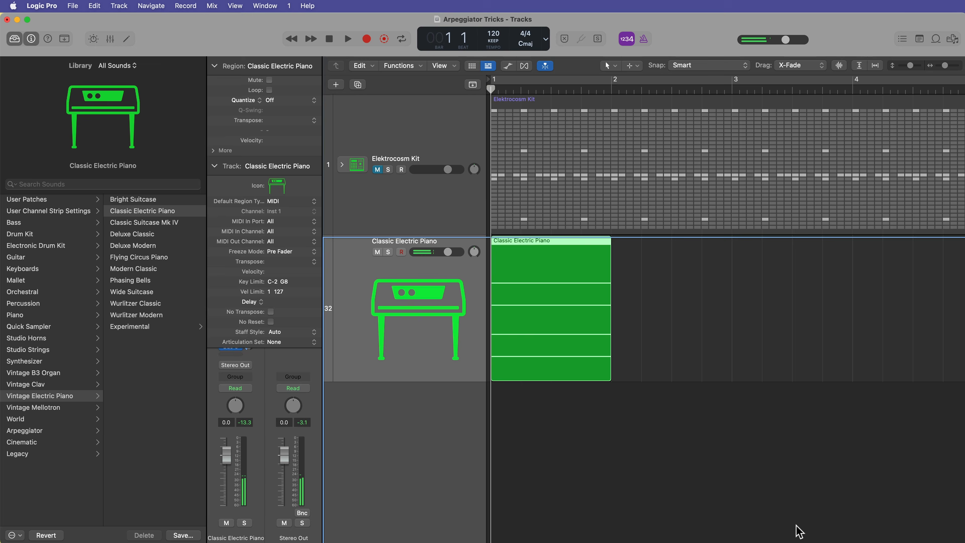
- Play back the sustained electric piano chord and stop partway through the bar
key(space)
key(space)
click(401, 309)
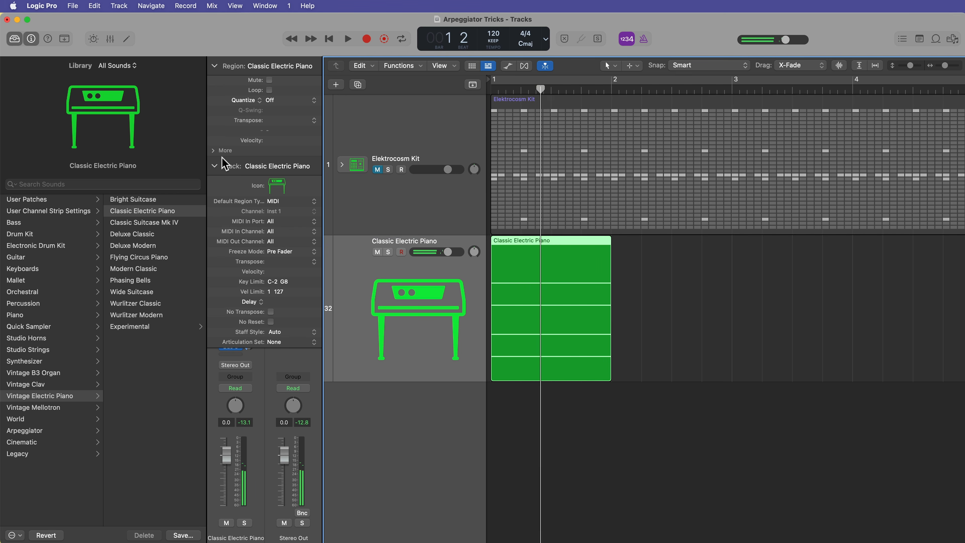
- Insert the Arpeggiator MIDI effect on the Classic Electric Piano track and move its window clear of the channel strip
click(214, 166)
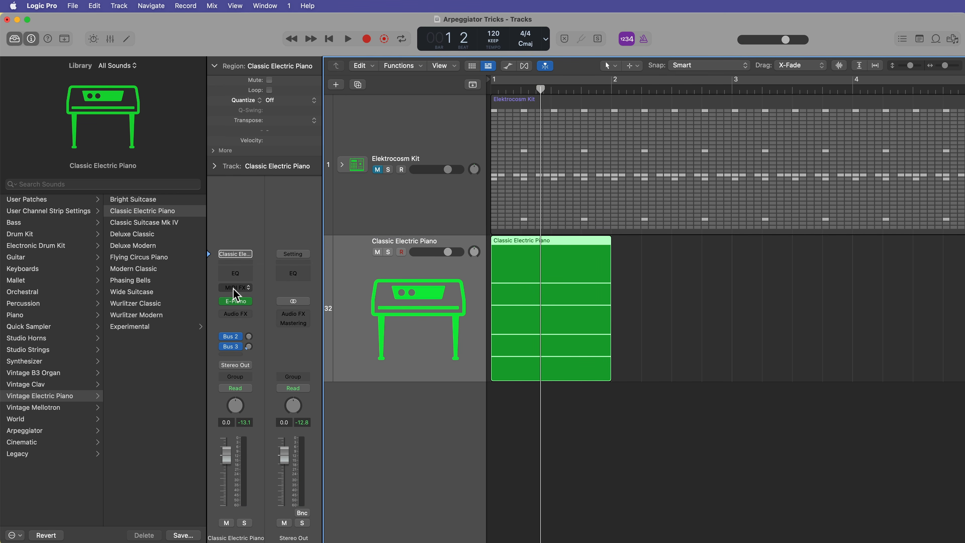
click(248, 289)
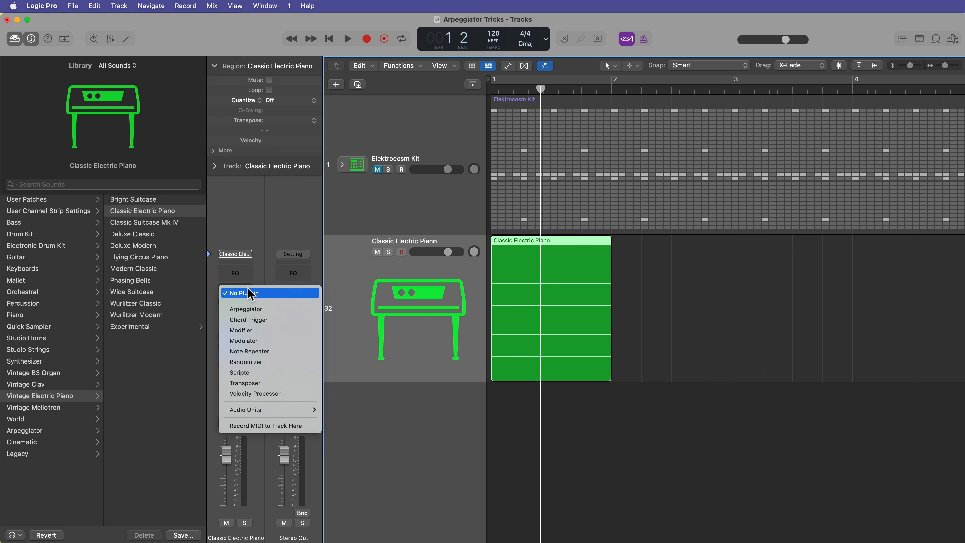
click(266, 308)
drag(662, 150, 757, 150)
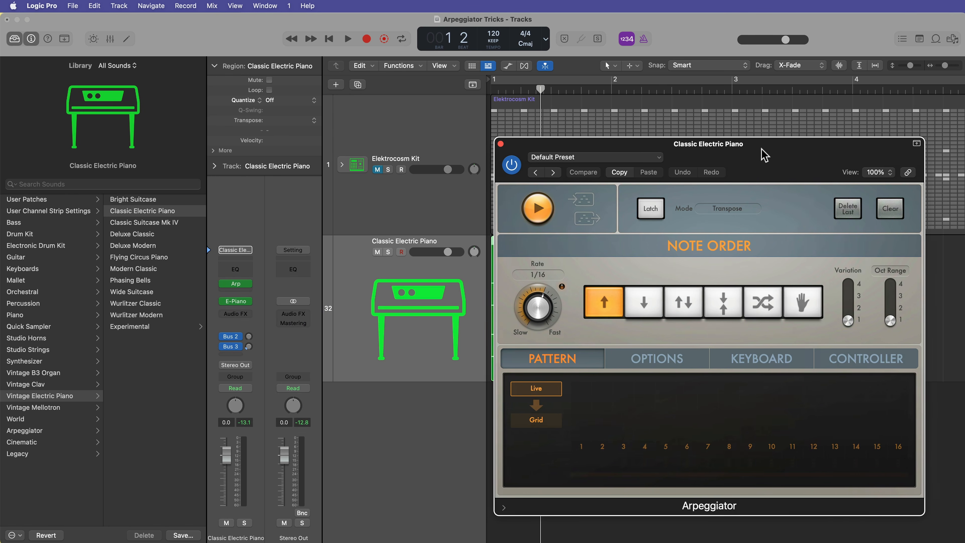
- Audition the arpeggiated chord, hide the sound library and set the cycle range to the one-bar piano region
key(space)
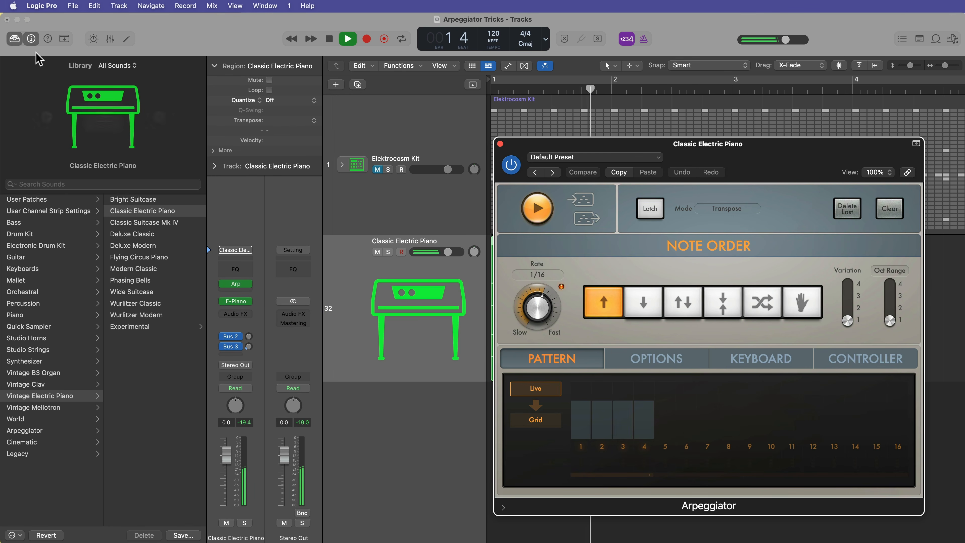
key(y)
key(space)
click(396, 271)
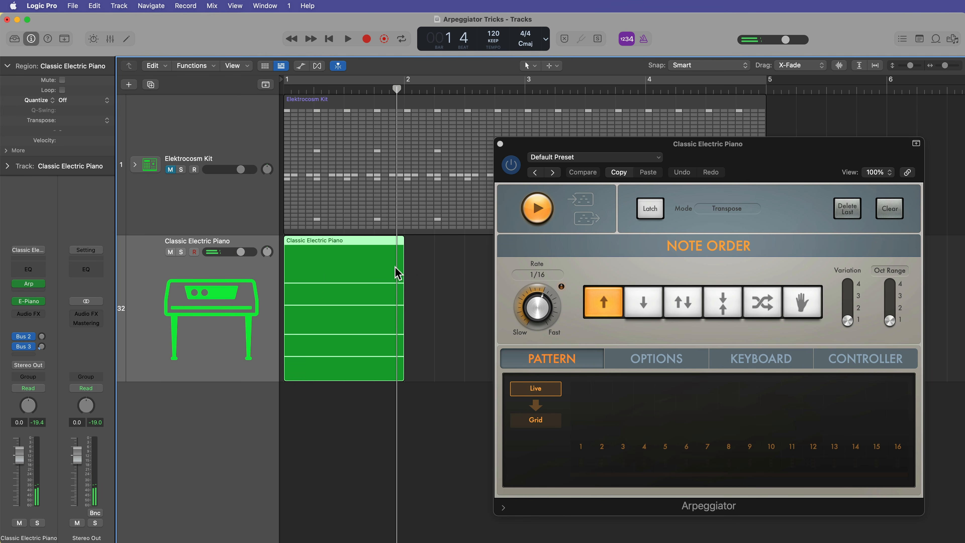
key(cmd+u)
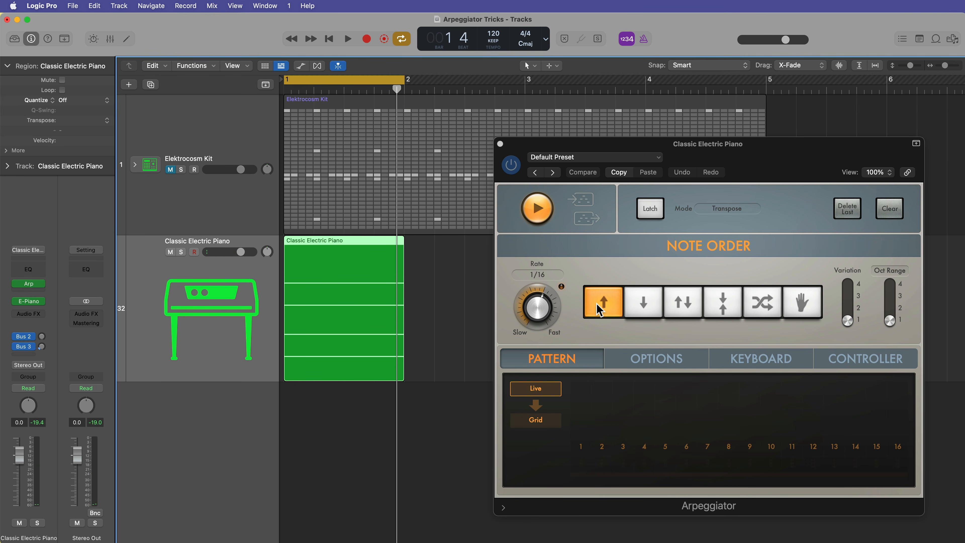
- Audition the Arpeggiator with its note order set to down, then switch it to up and down
click(640, 310)
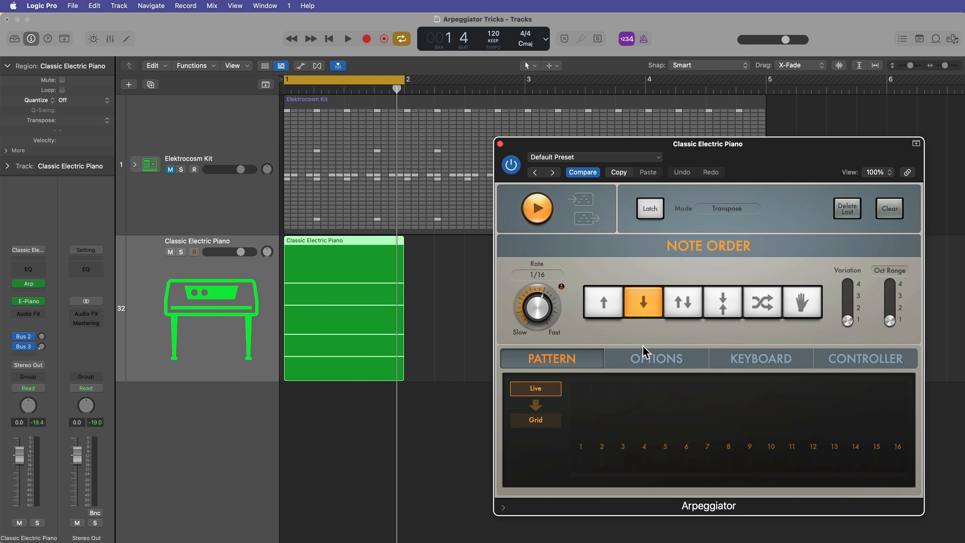
key(space)
click(682, 309)
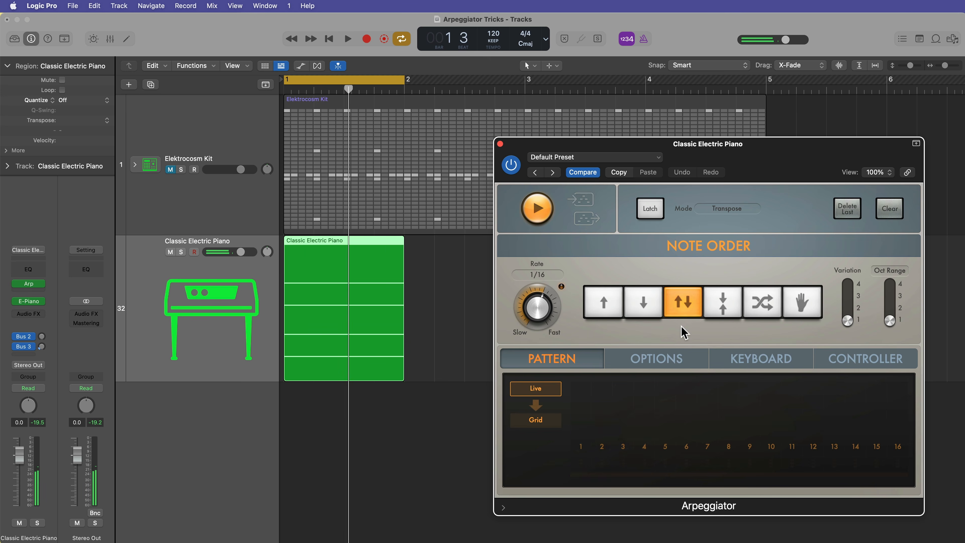
key(space)
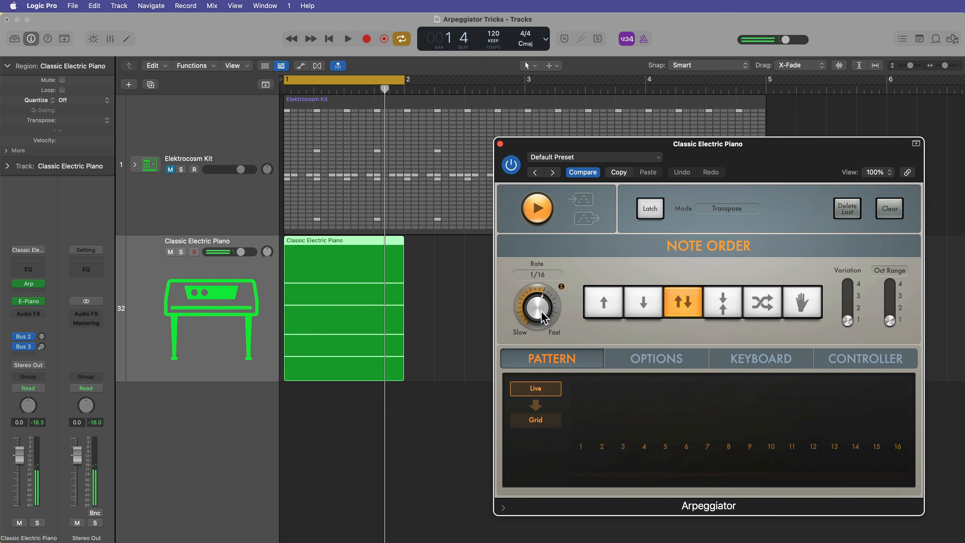
- Set the Arpeggiator's Variation and Oct Range to 2, audition the pattern and close the plug-in
mouse_move(542, 316)
mouse_down()
mouse_move(542, 337)
mouse_move(545, 311)
mouse_up()
key(space)
key(space)
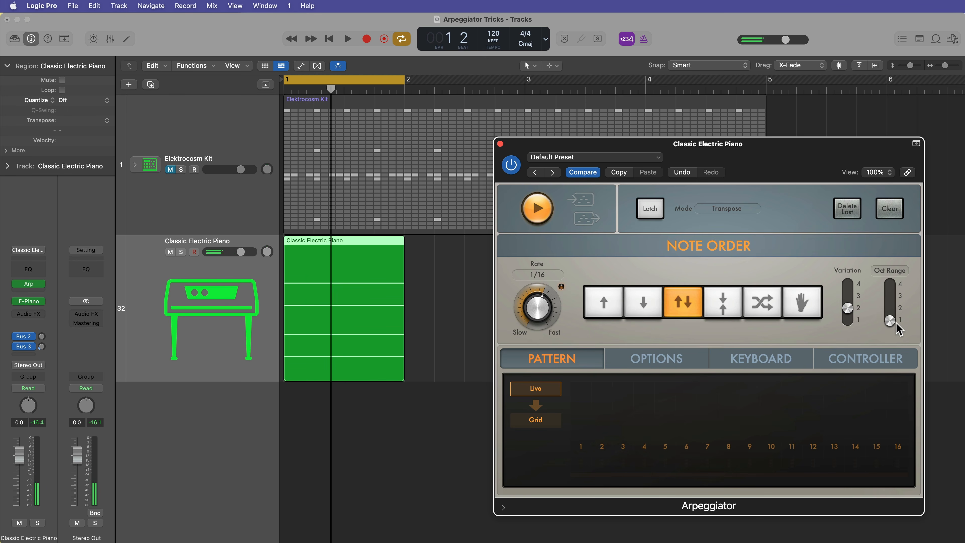
drag(892, 297, 891, 306)
key(space)
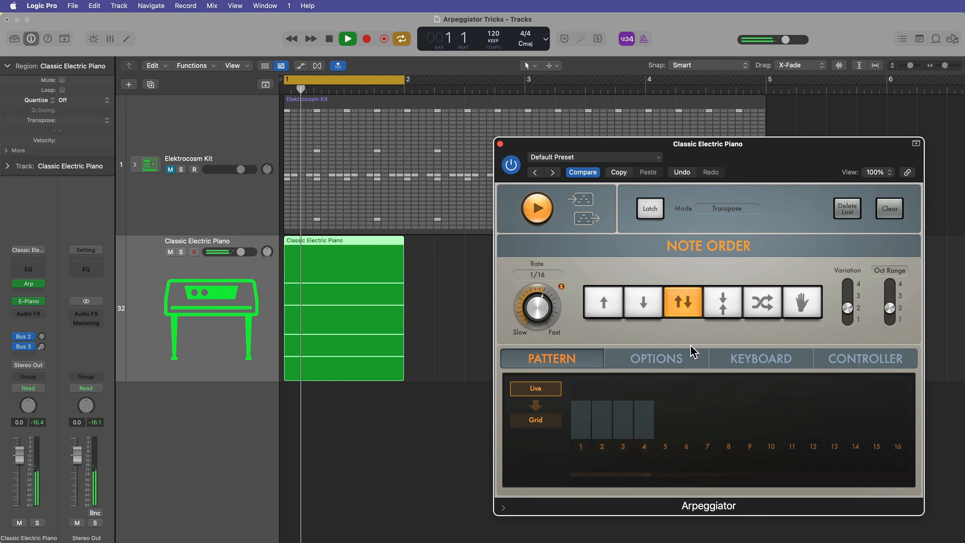
key(space)
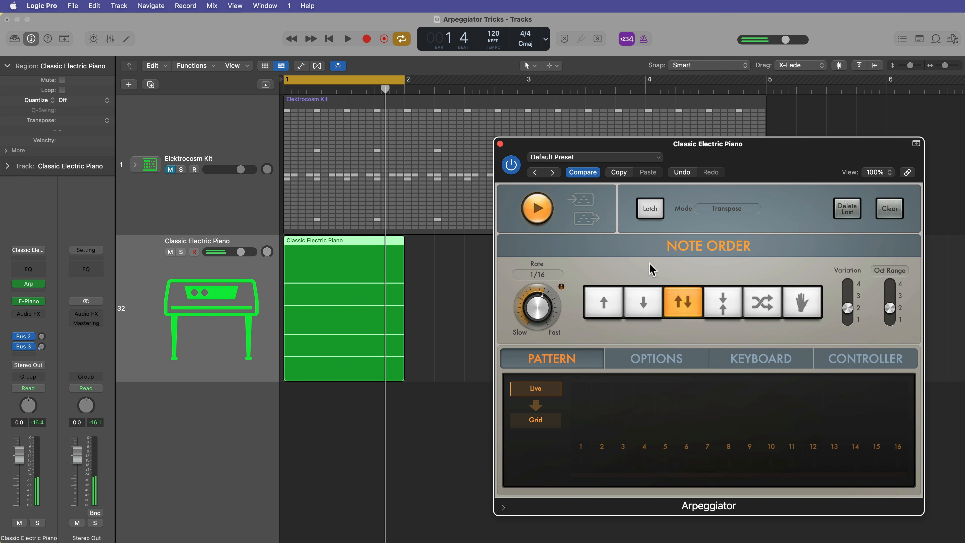
click(499, 144)
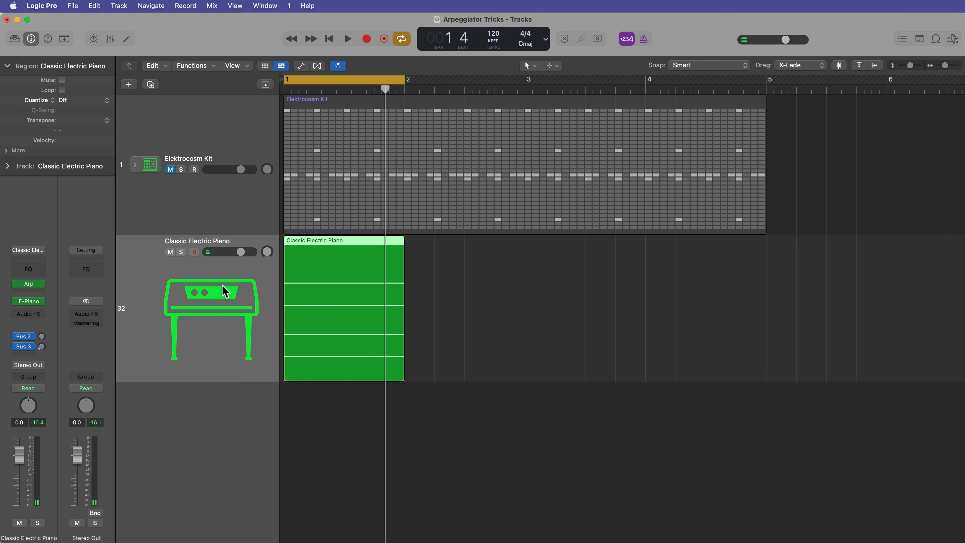
- Delete the Classic Electric Piano region with its track and turn off cycle mode
key(Delete)
key(super+BackSpace)
key(Return)
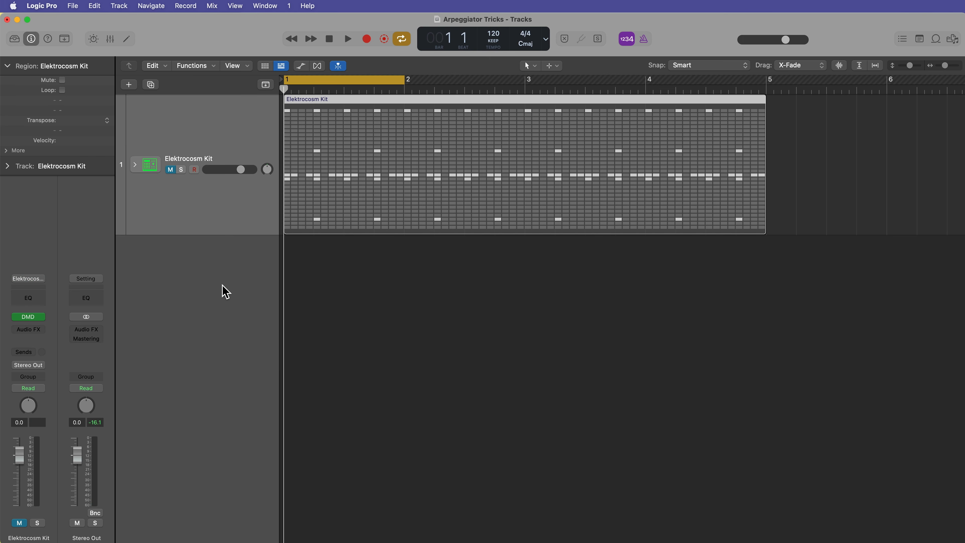
key(c)
click(395, 336)
- Add a new software instrument track below Elektrocosm Kit and reset its channel strip
double_click(232, 323)
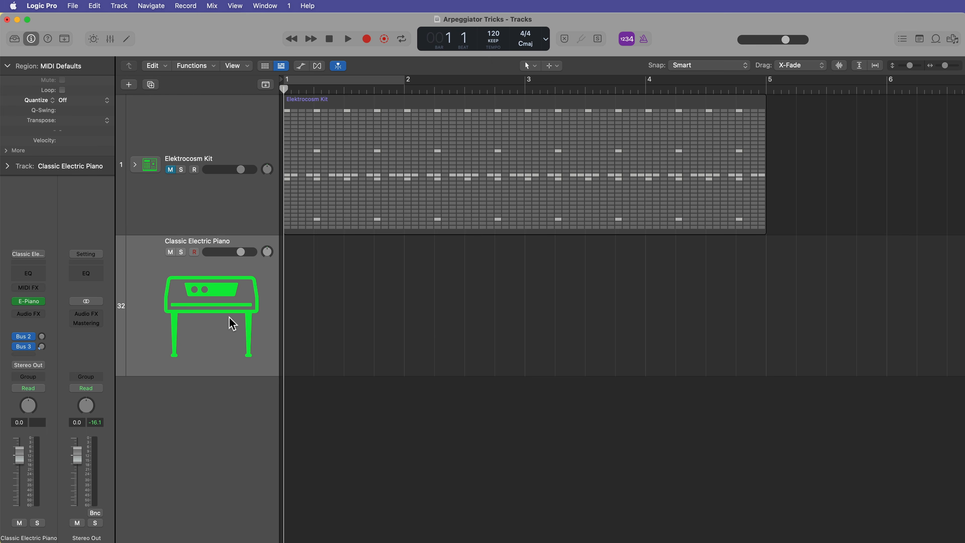
click(37, 259)
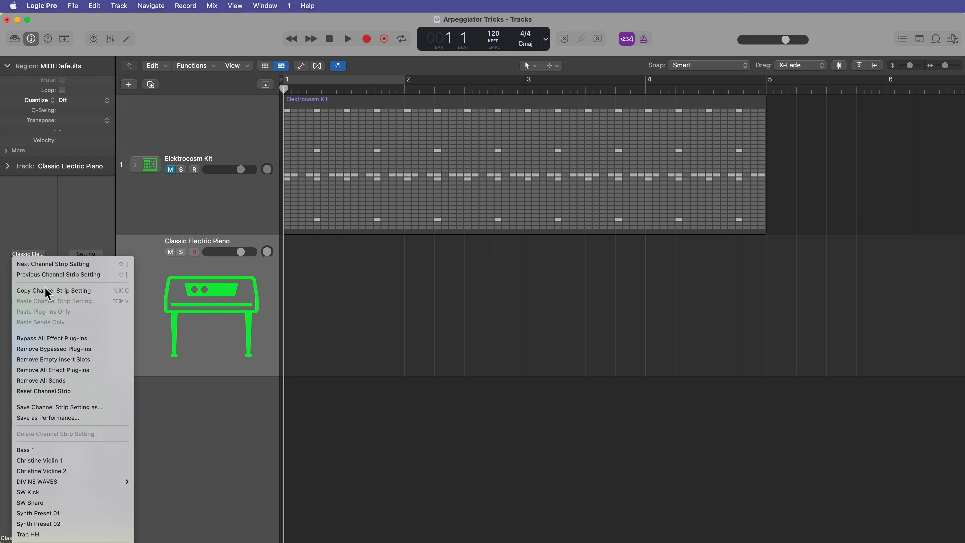
click(57, 390)
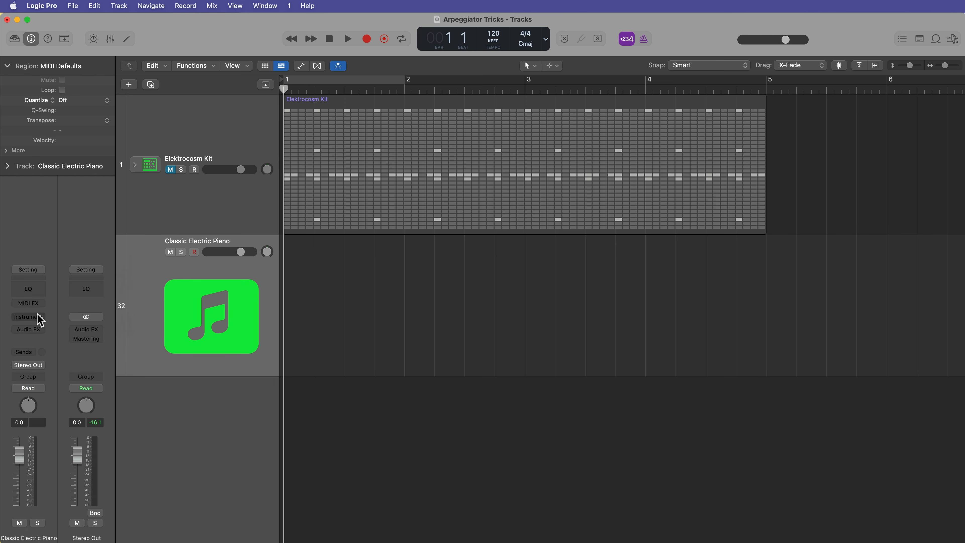
- Load a stereo ES2 synthesizer as the new track's instrument and move its window off the track header
click(40, 321)
mouse_move(76, 353)
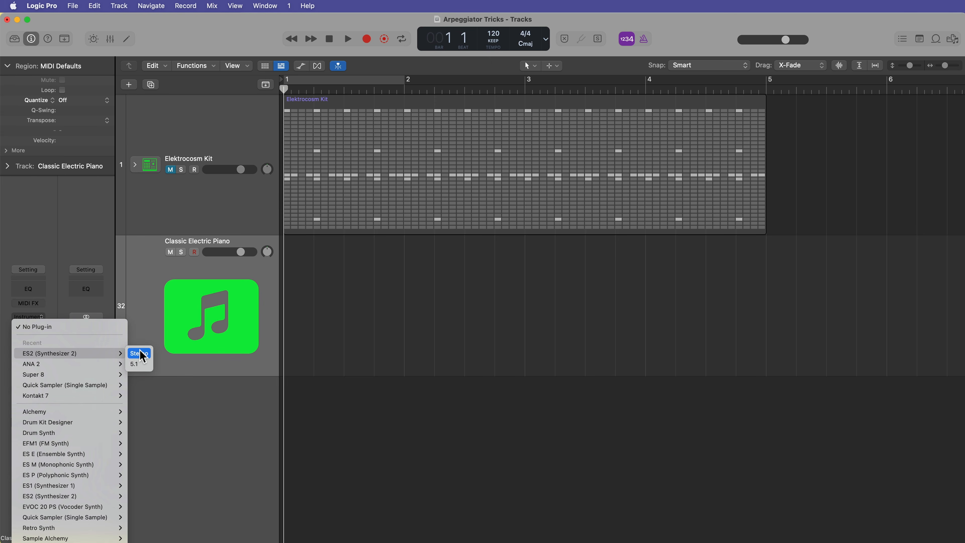
click(142, 355)
drag(565, 152, 739, 217)
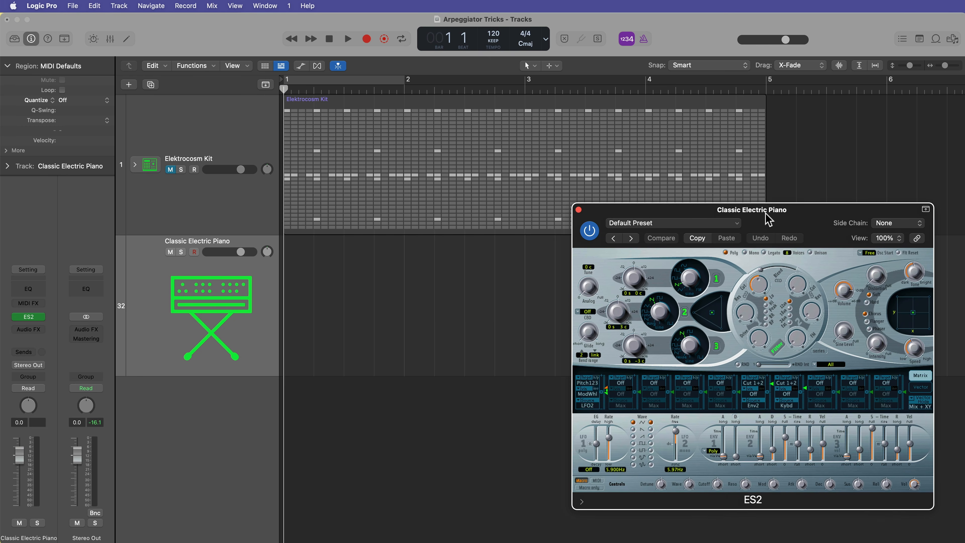
- Load the Classic Synth Bass preset from the 03 Synth Bass category in ES2 and close the plug-in
click(714, 222)
mouse_move(720, 442)
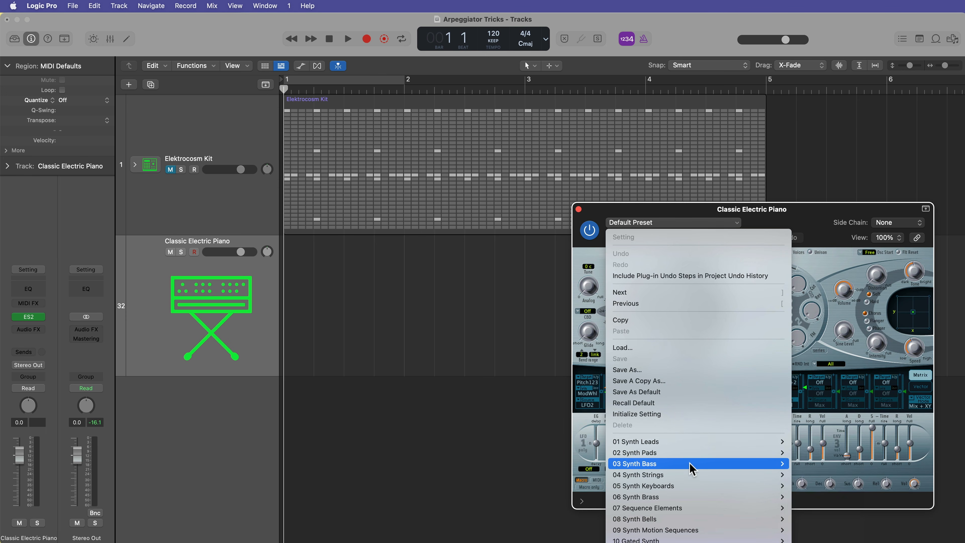
mouse_move(723, 463)
click(819, 484)
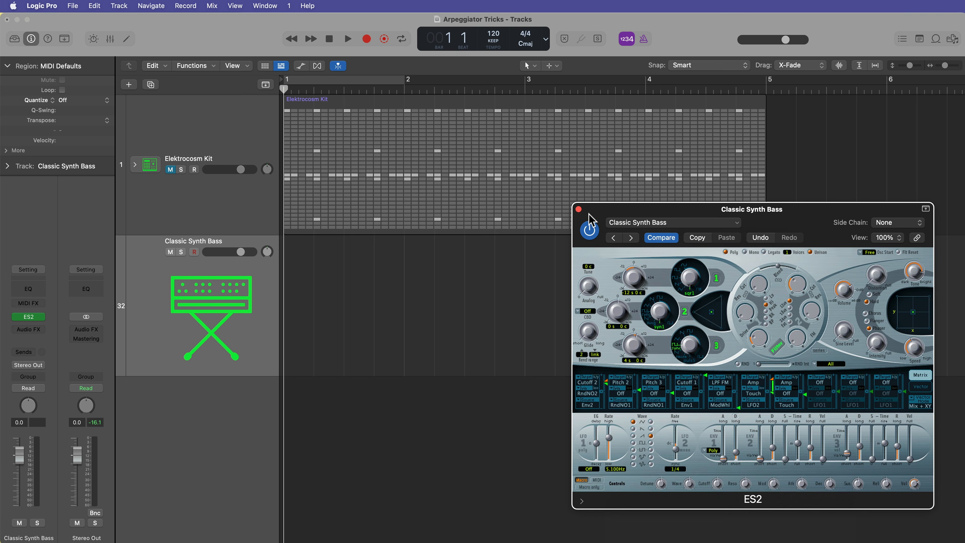
click(578, 208)
- Create a MIDI region on the Classic Synth Bass track, extend it to four bars and open it in the piano roll
right_click(297, 273)
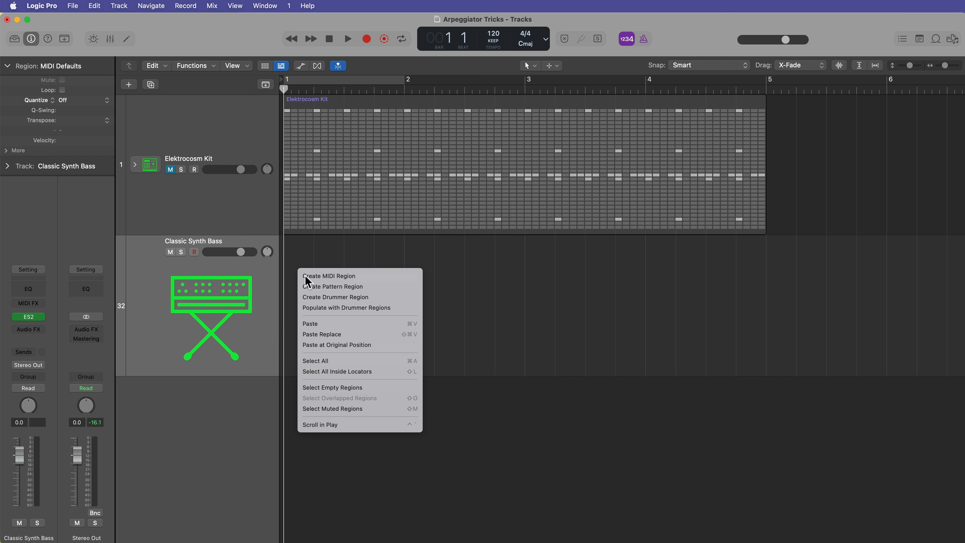
click(306, 276)
drag(399, 366, 765, 368)
double_click(543, 263)
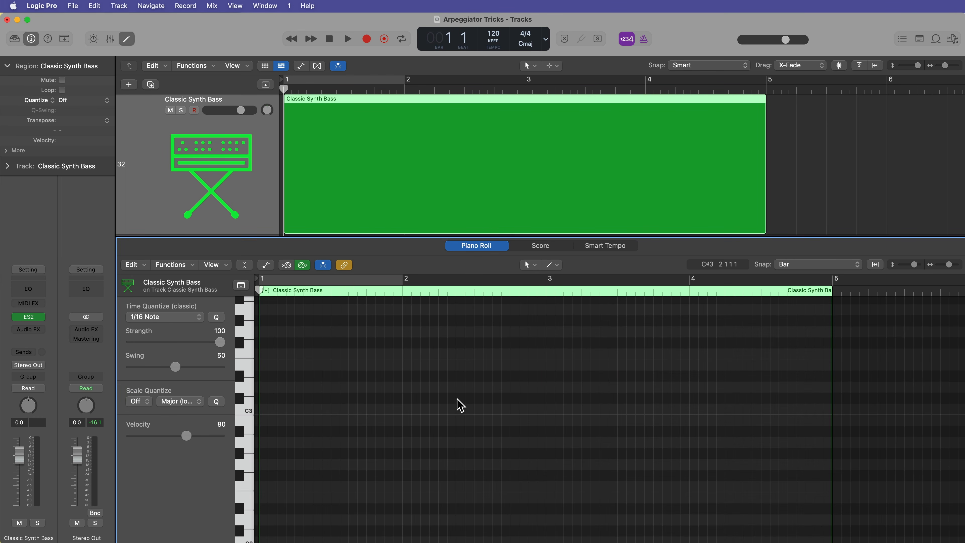
- Turn on cycling over the four-bar region, audition low notes, and enter an A1 note spanning bars 1 and 2
key(super+Right)
key(c)
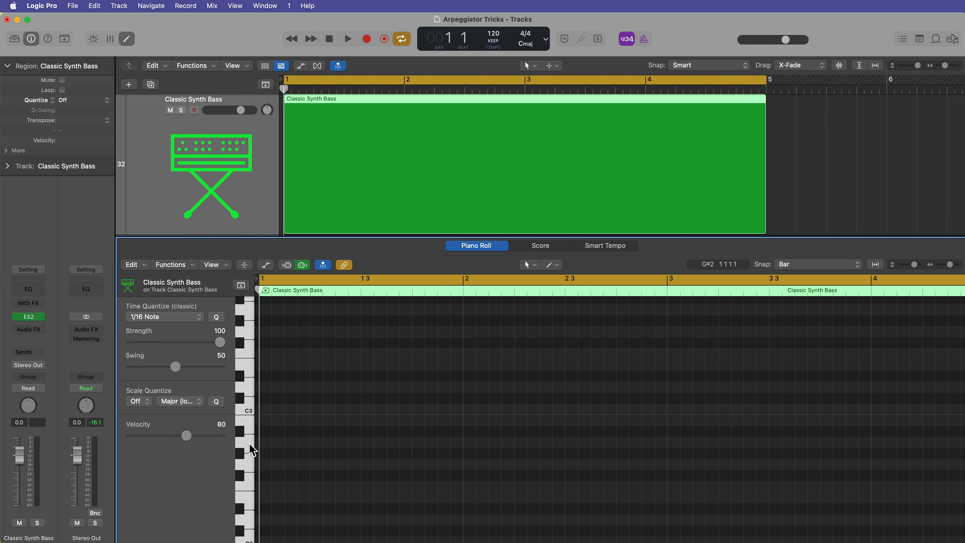
click(250, 450)
scroll(340, 464, down, 2)
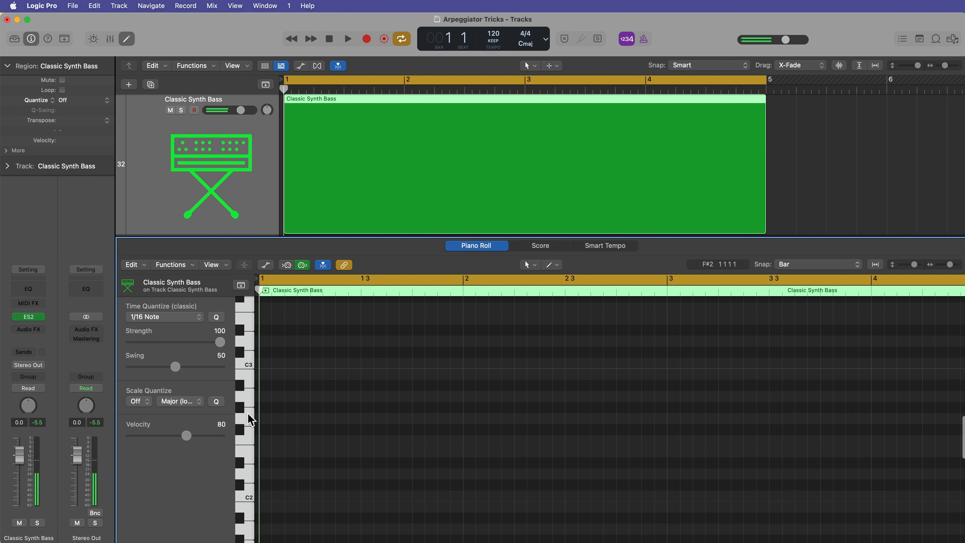
scroll(272, 483, down, 1)
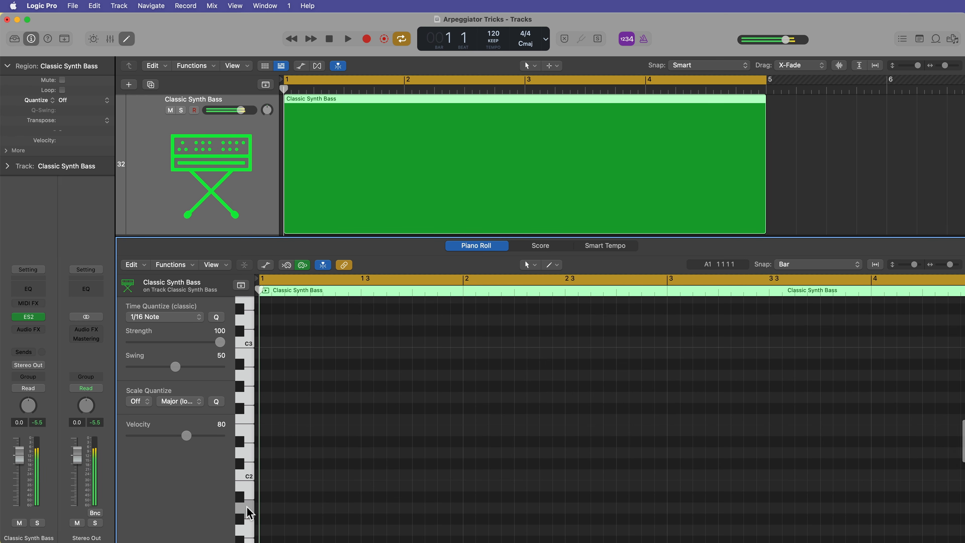
scroll(281, 493, down, 3)
mouse_move(263, 446)
mouse_down()
mouse_move(345, 452)
mouse_move(11, 443)
mouse_move(256, 461)
mouse_up()
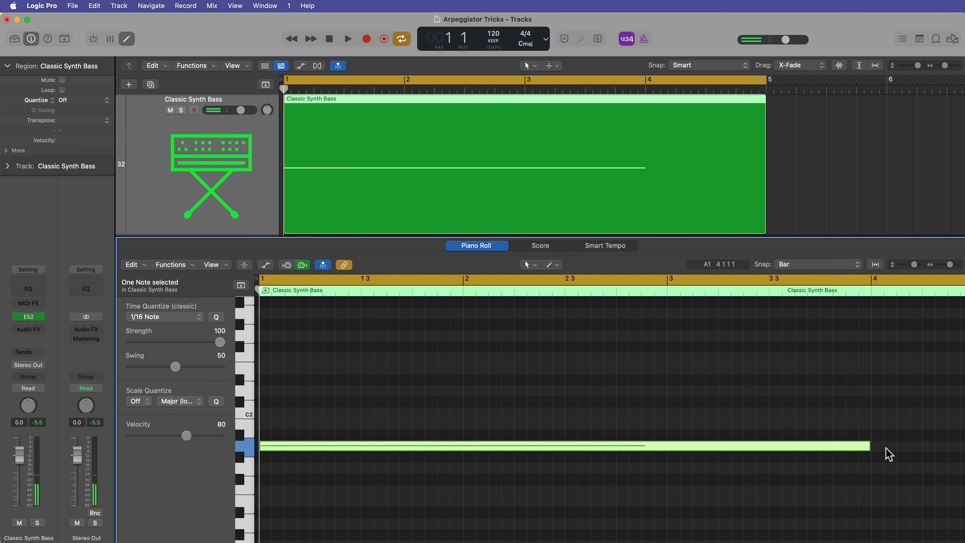
drag(870, 445, 665, 461)
- Set the piano roll snap to Beat and enter F1 across bar 3, with half-bar E1 and G1 notes in bar 4
click(801, 264)
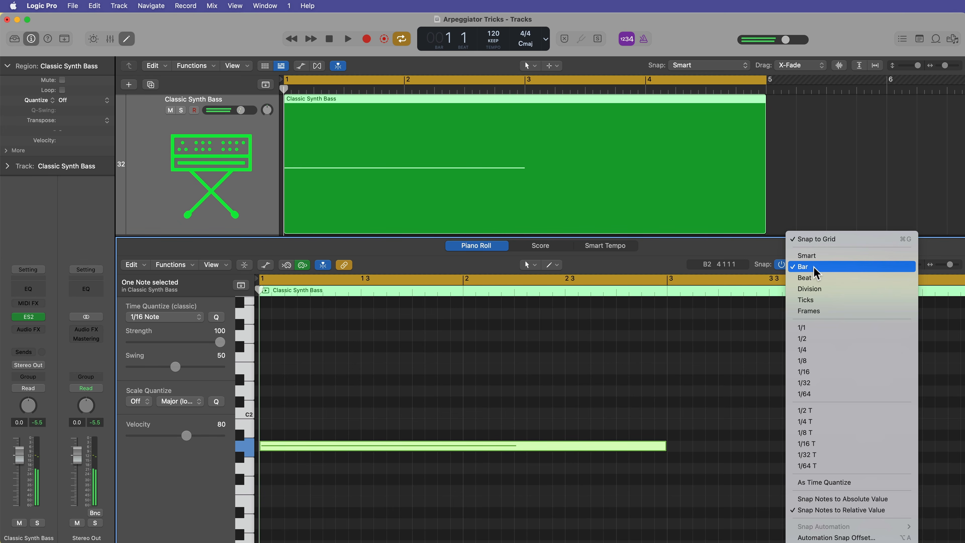
click(805, 277)
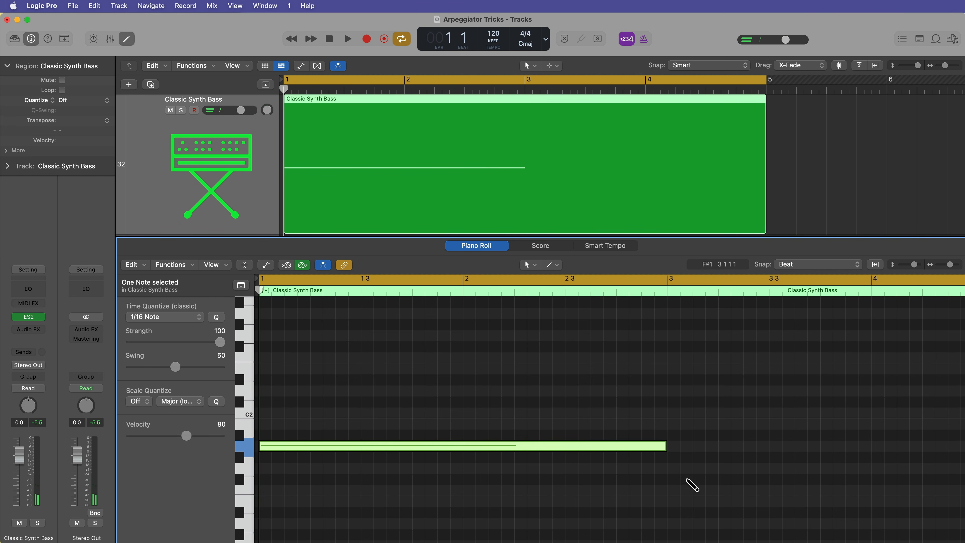
mouse_move(670, 489)
mouse_down()
mouse_move(436, 461)
mouse_move(482, 470)
mouse_up()
scroll(627, 475, right, 5)
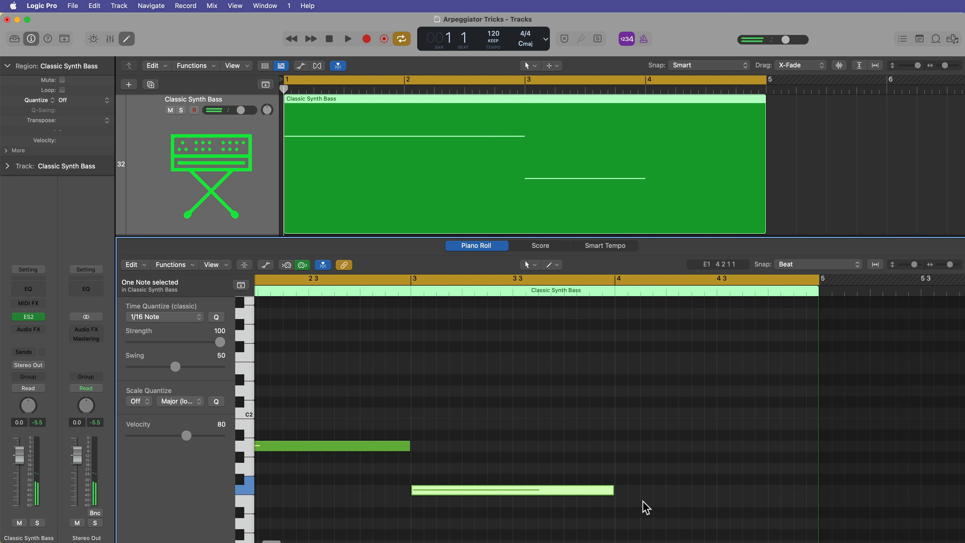
drag(622, 501, 534, 499)
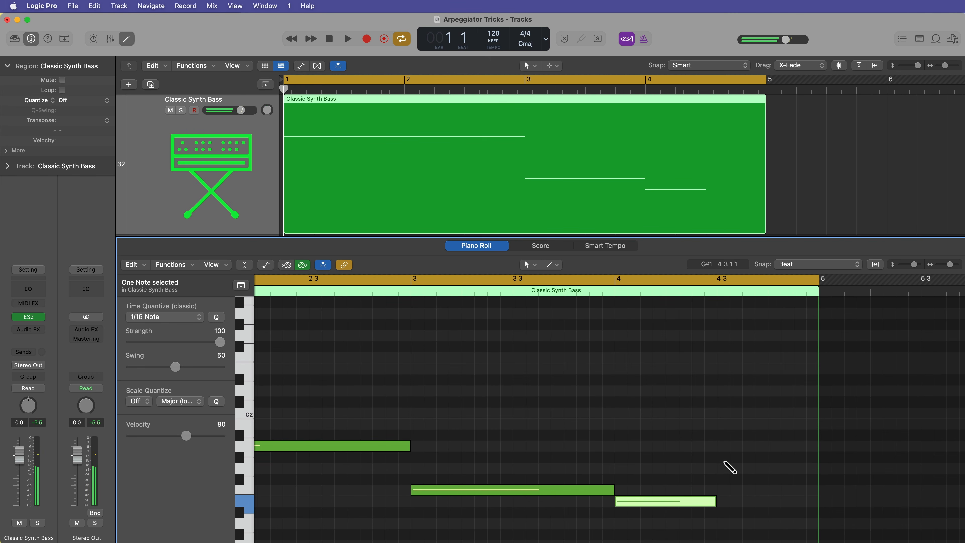
click(723, 468)
click(636, 391)
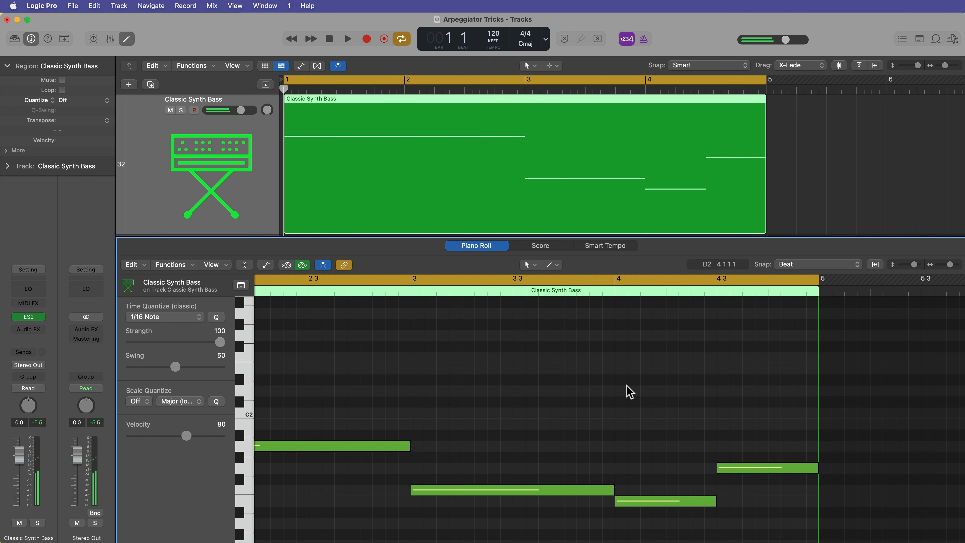
- Play back the bass line and close the piano roll
key(space)
key(p)
click(616, 415)
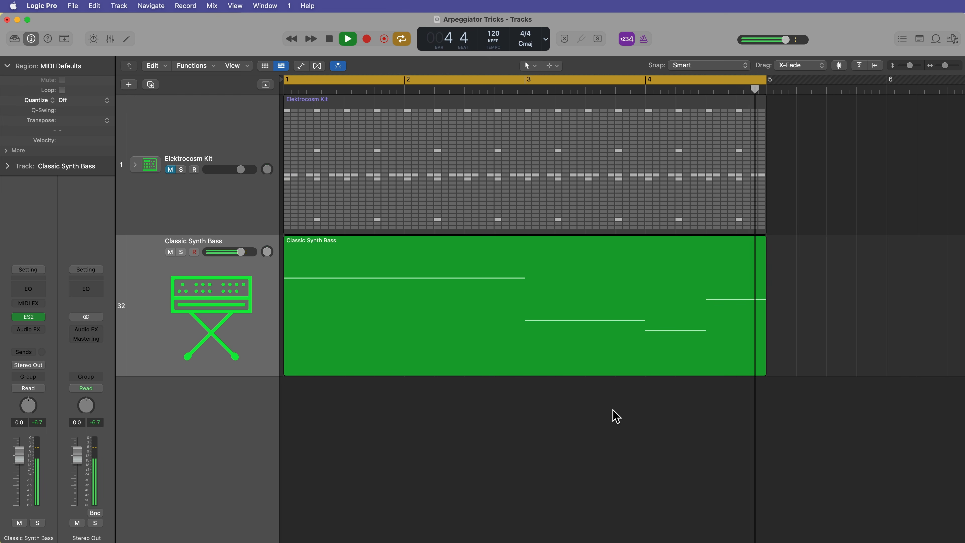
key(space)
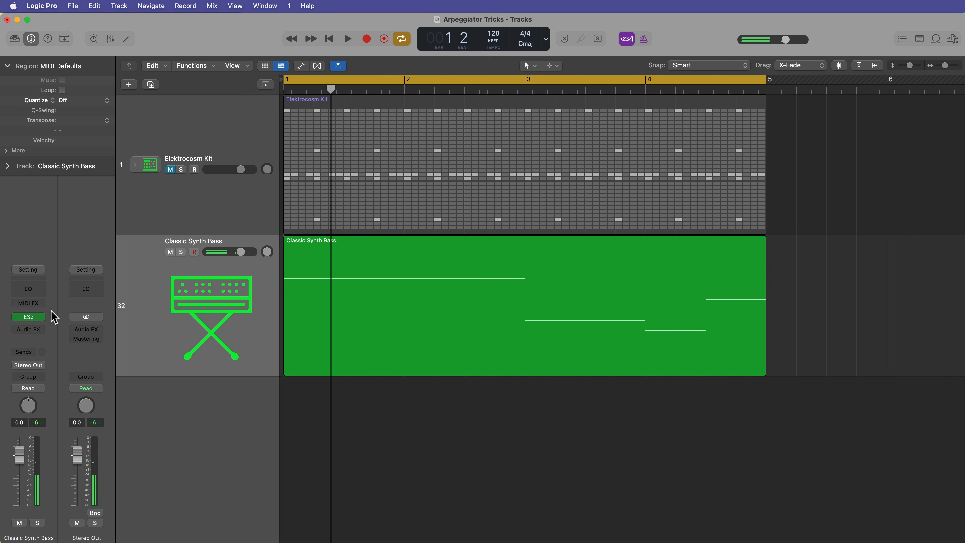
- Insert the Arpeggiator MIDI effect on the Classic Synth Bass track and move its window clear of the track headers
click(28, 318)
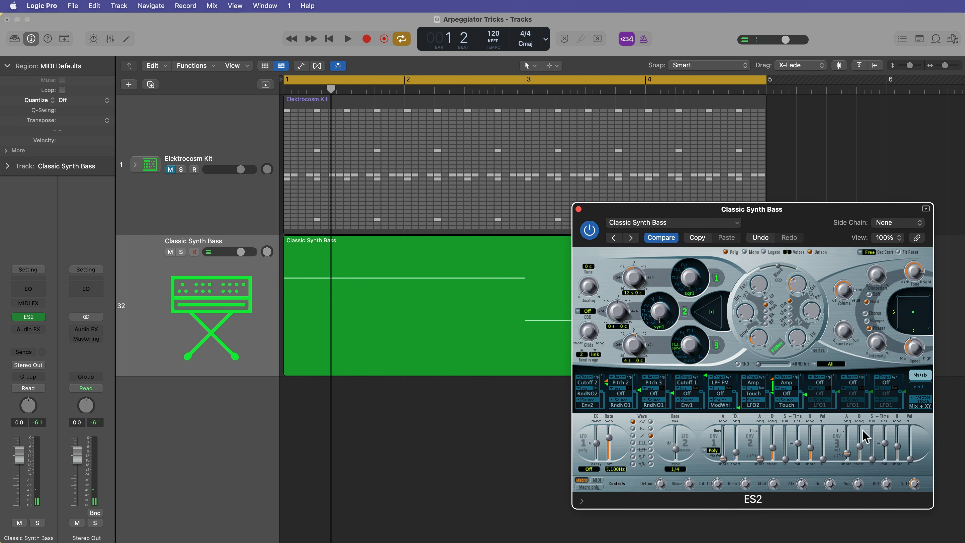
click(578, 209)
click(28, 303)
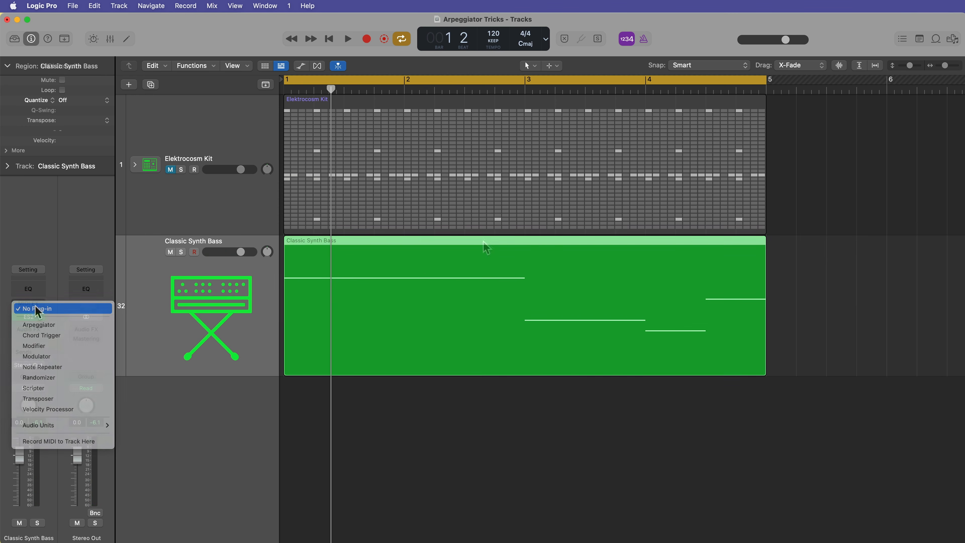
click(44, 326)
drag(679, 160, 763, 150)
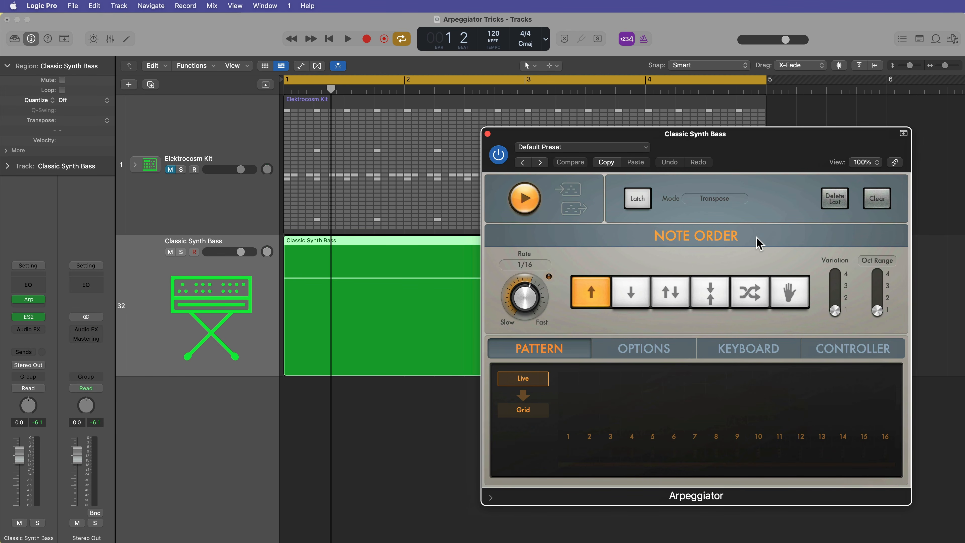
- Play the arpeggiated bass and lower the Classic Synth Bass track's volume to -4.0 dB
key(space)
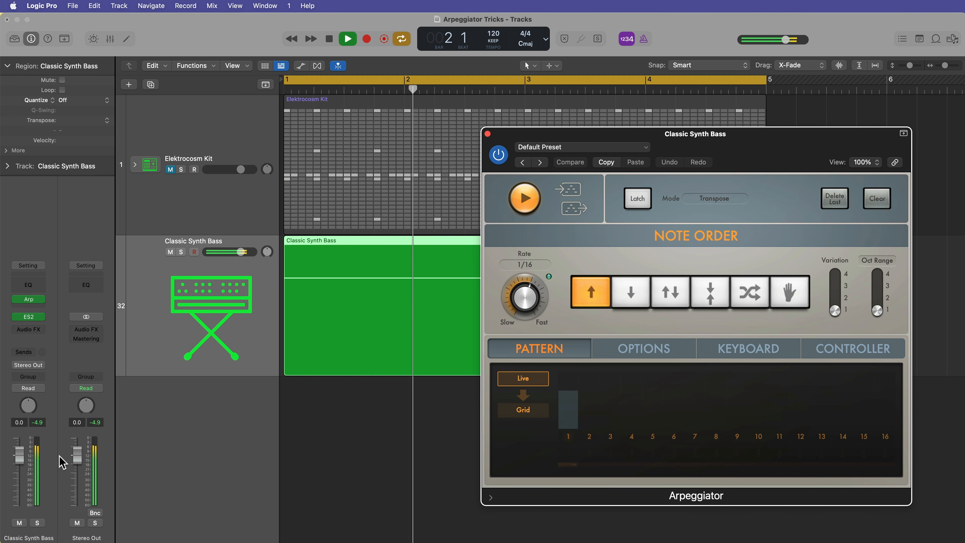
drag(19, 454, 19, 466)
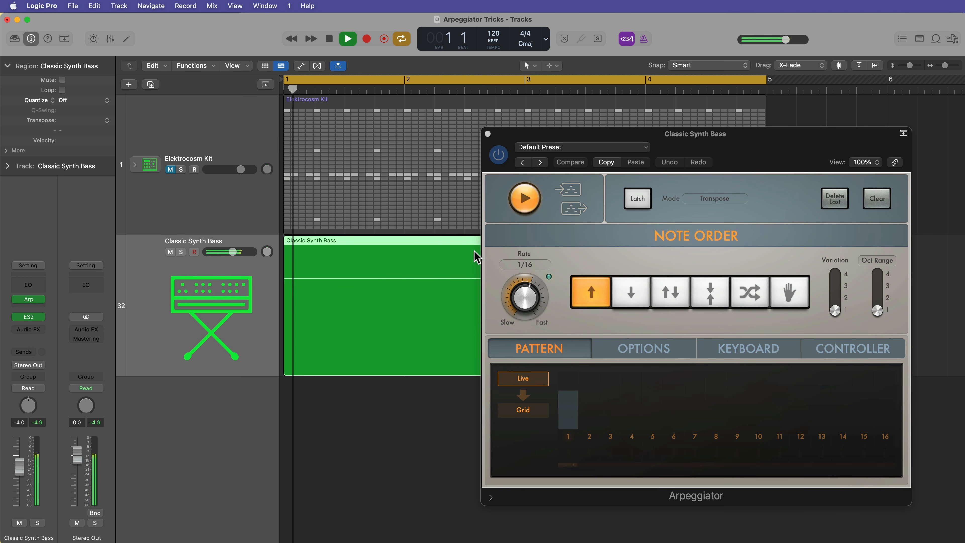
key(space)
- Unmute the Elektrocosm Kit track, play it with the bass, and lower the bass volume to -5.1 dB
click(170, 169)
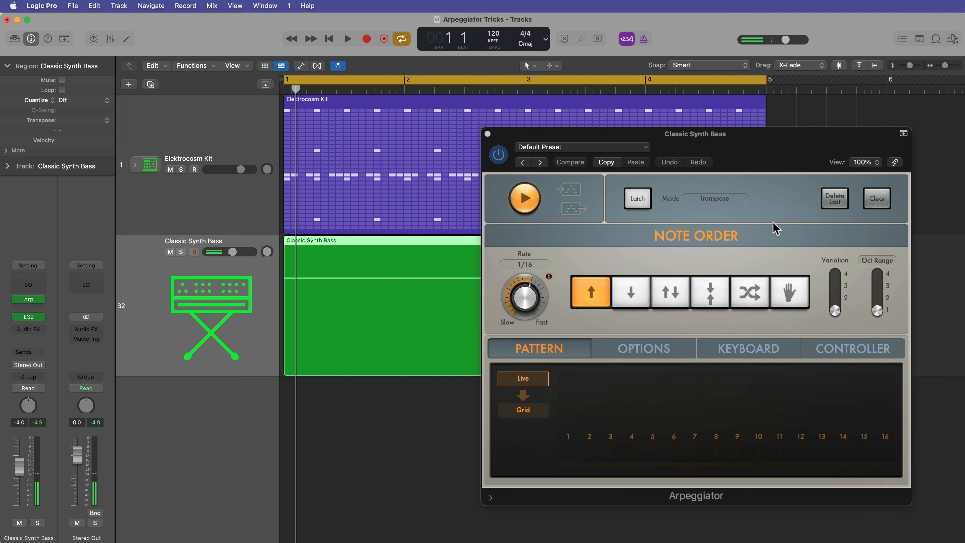
key(space)
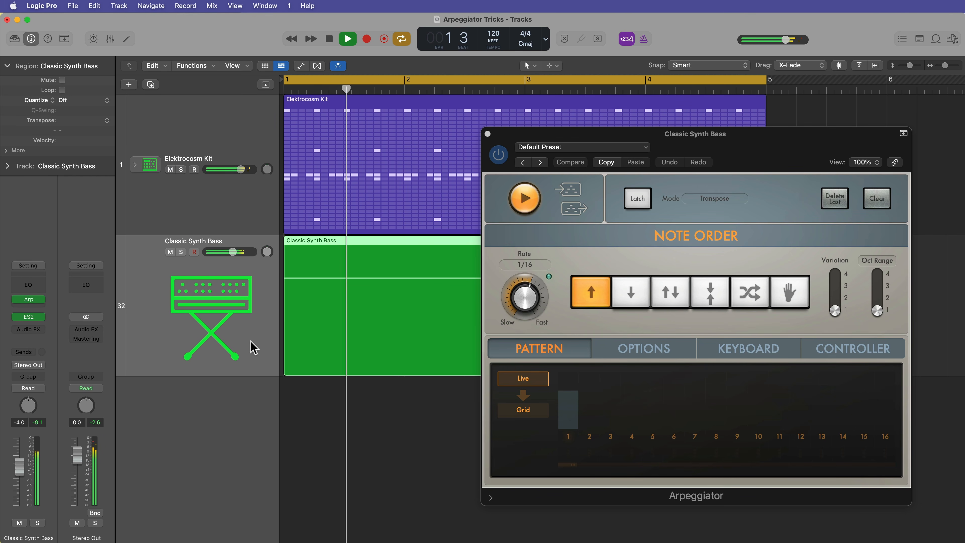
drag(21, 470, 20, 474)
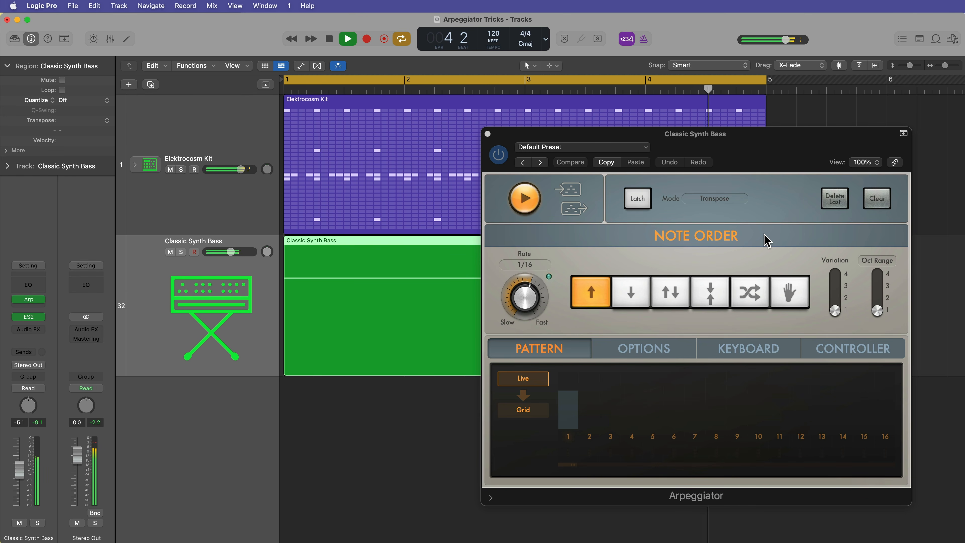
key(space)
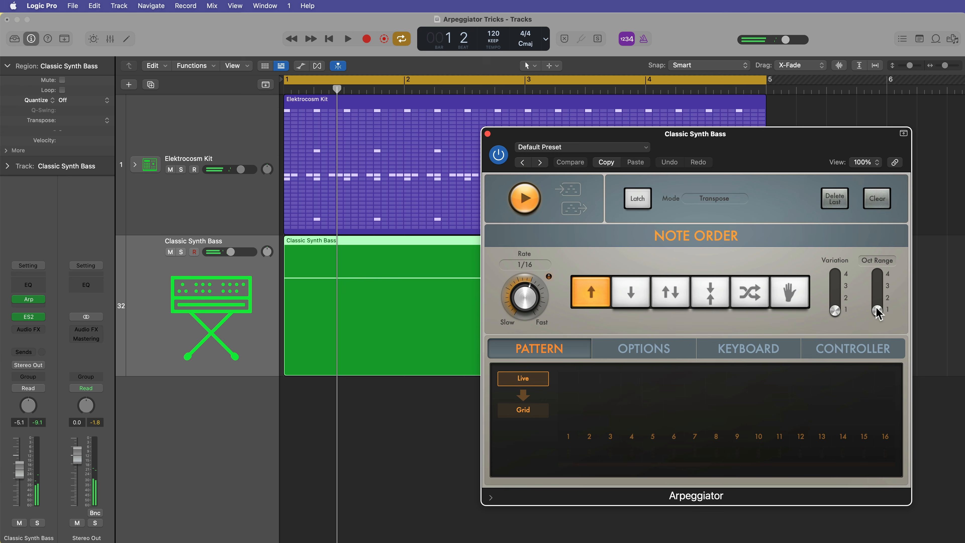
- Set the Arpeggiator's octave range to 2 and variation to 3, audition the groove, and close the plug-in
drag(876, 310, 878, 300)
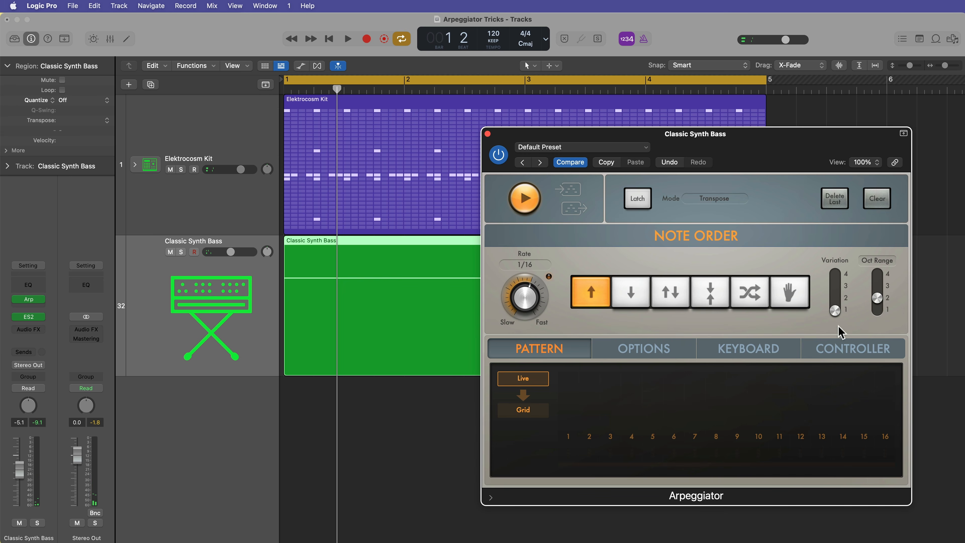
key(space)
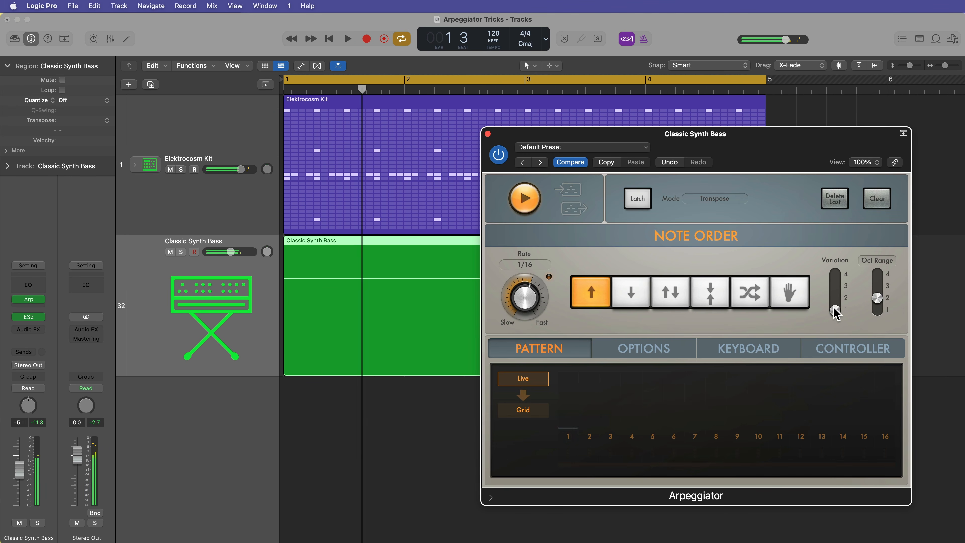
drag(834, 312, 837, 300)
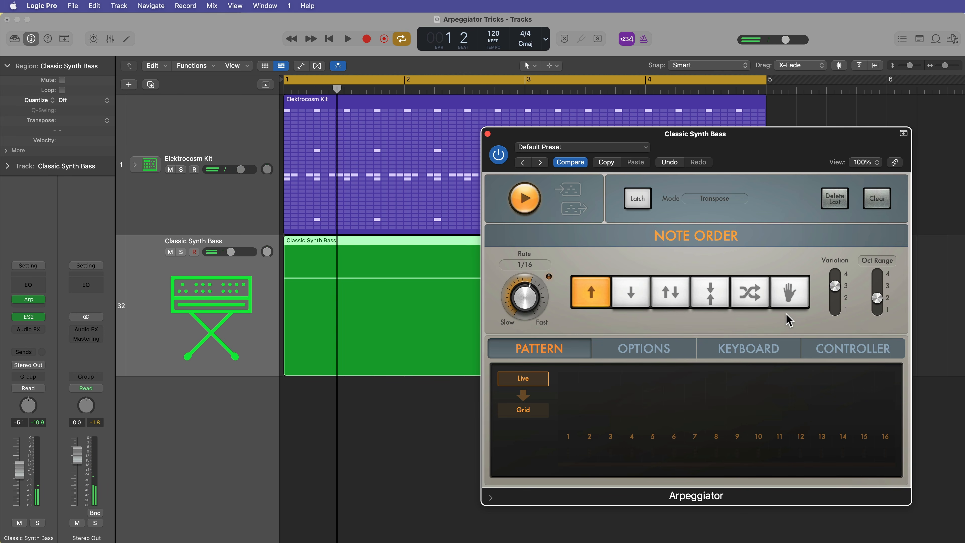
key(space)
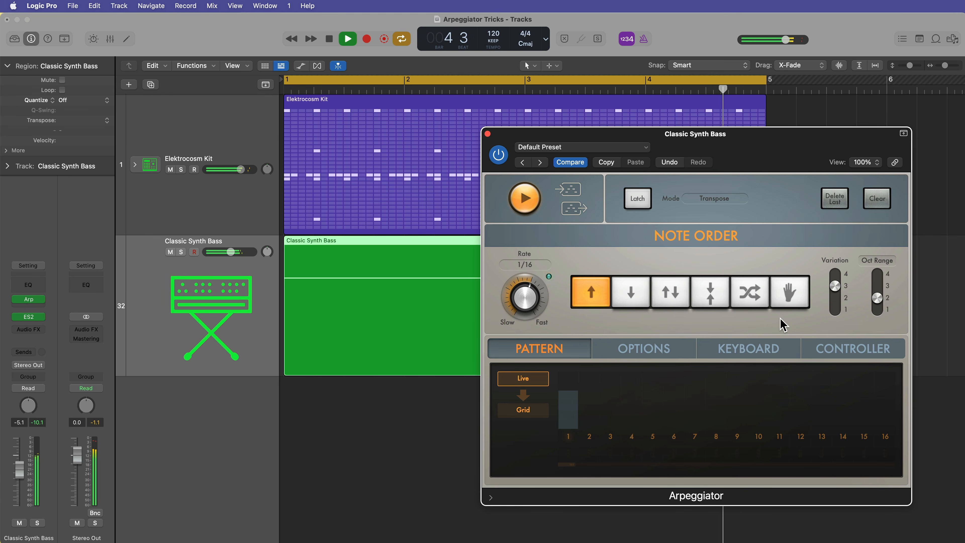
key(space)
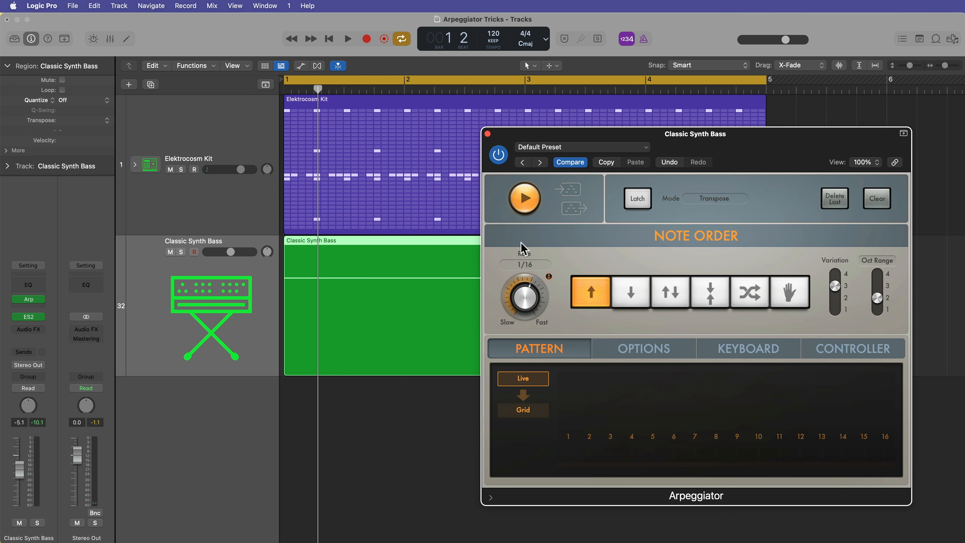
click(488, 134)
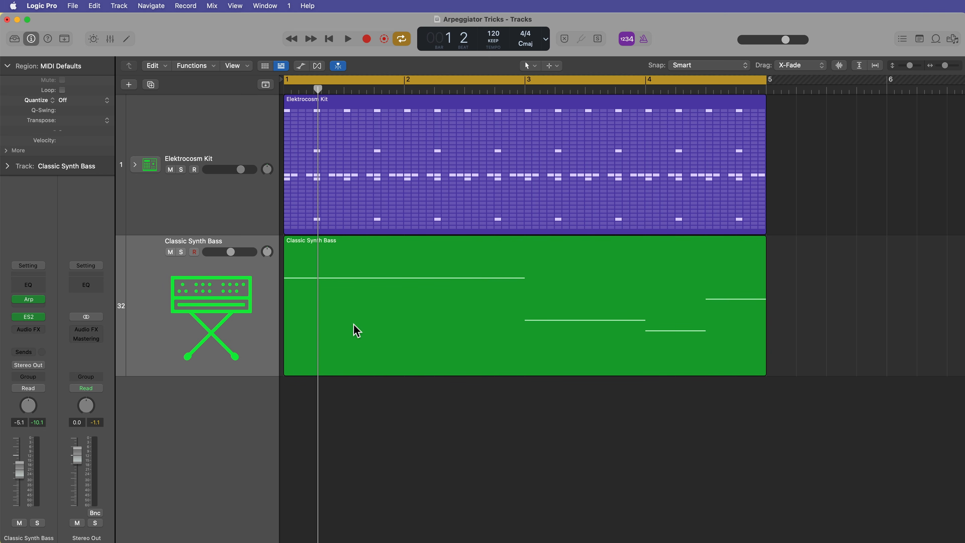
- Inspect the Elektrocosm Kit's individual tracks, play the groove, and return to the Classic Synth Bass track
click(230, 143)
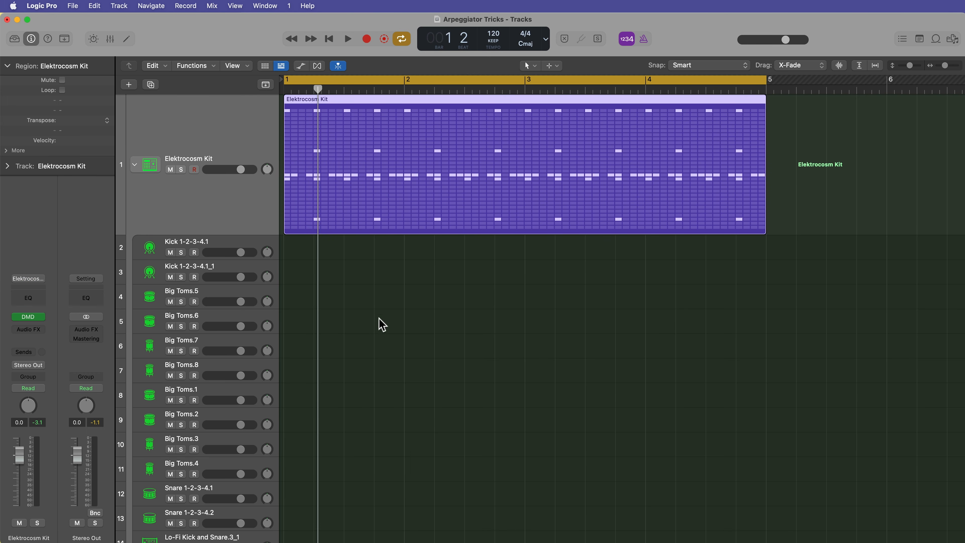
key(space)
click(212, 248)
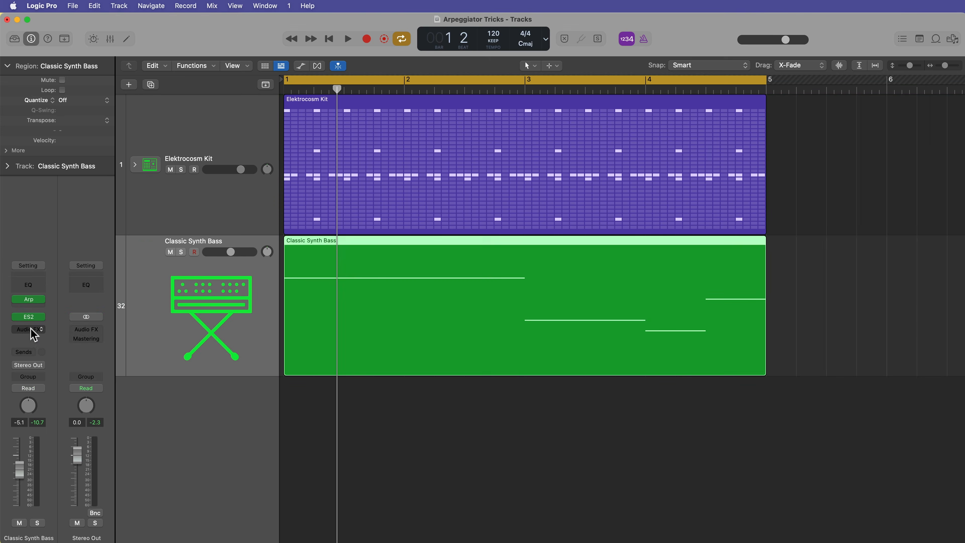
- Insert a stereo Compressor as an audio effect on the Classic Synth Bass track
click(30, 327)
mouse_move(75, 454)
mouse_move(159, 461)
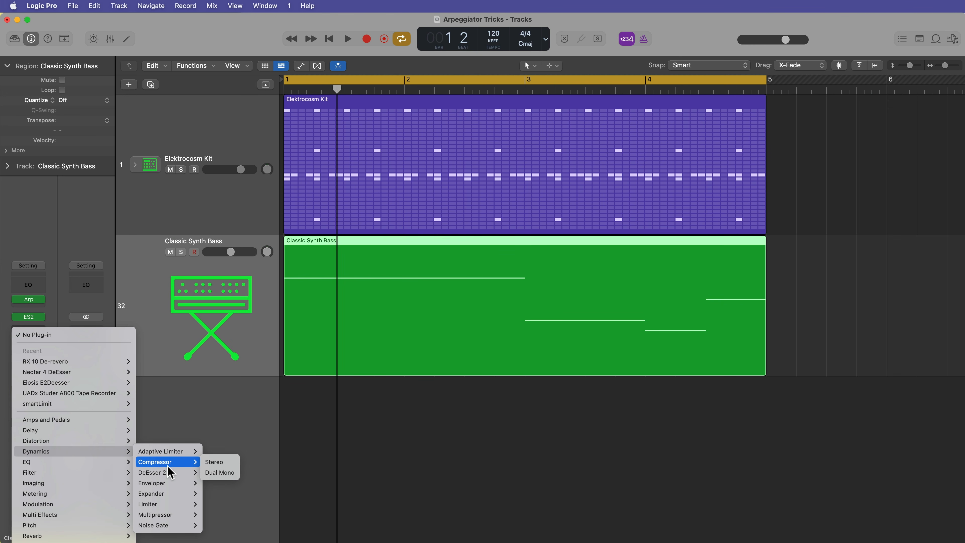
click(214, 462)
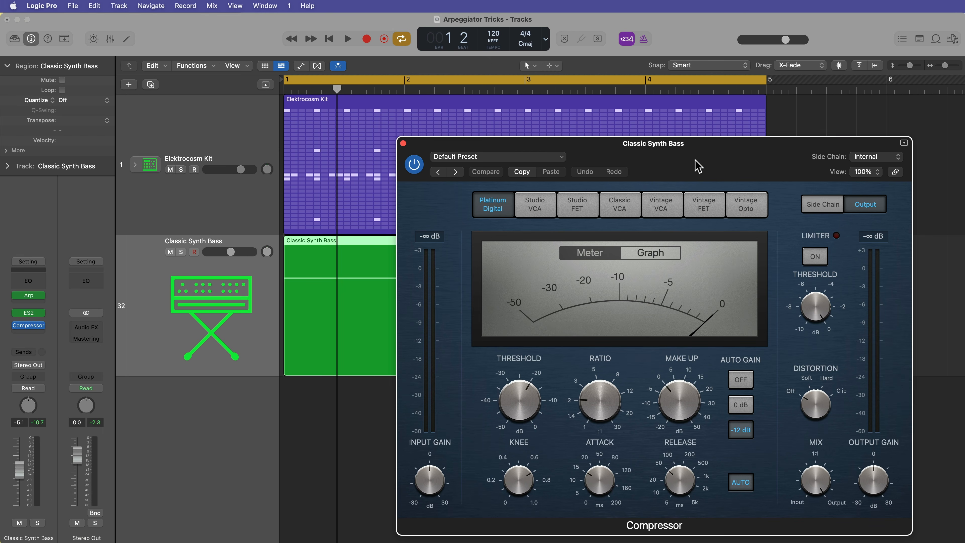
- Set the Compressor's side chain source to Main Kick (Inst 2) and check its side-chain detection settings
click(826, 119)
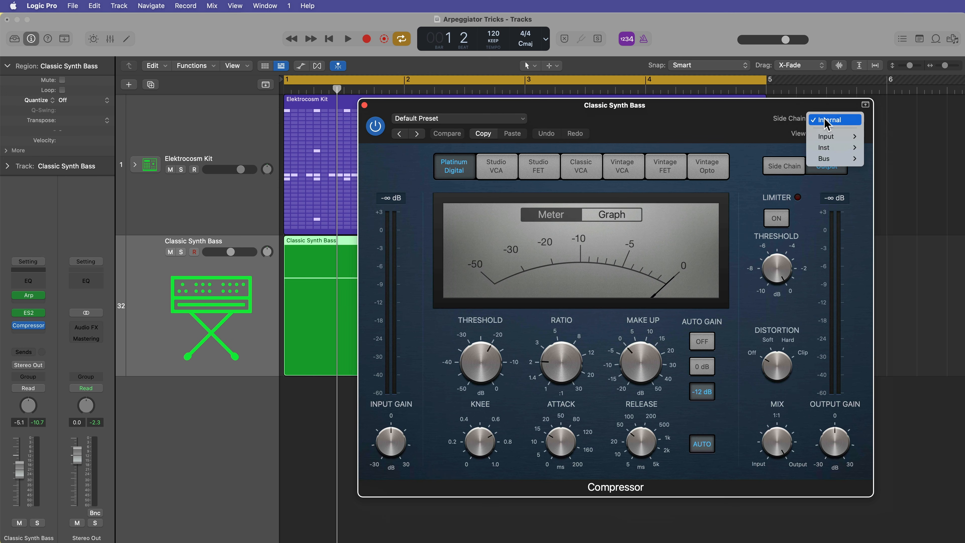
click(833, 145)
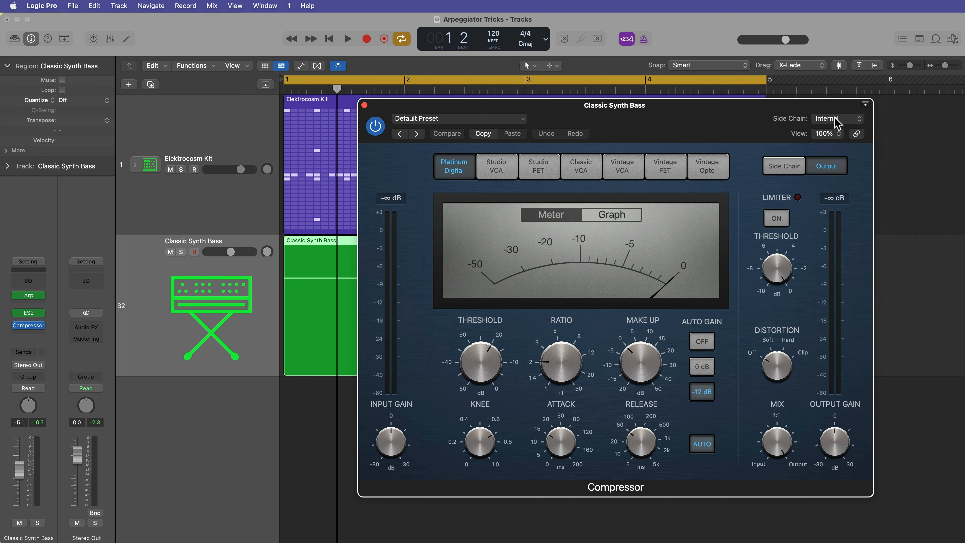
click(835, 119)
mouse_move(838, 149)
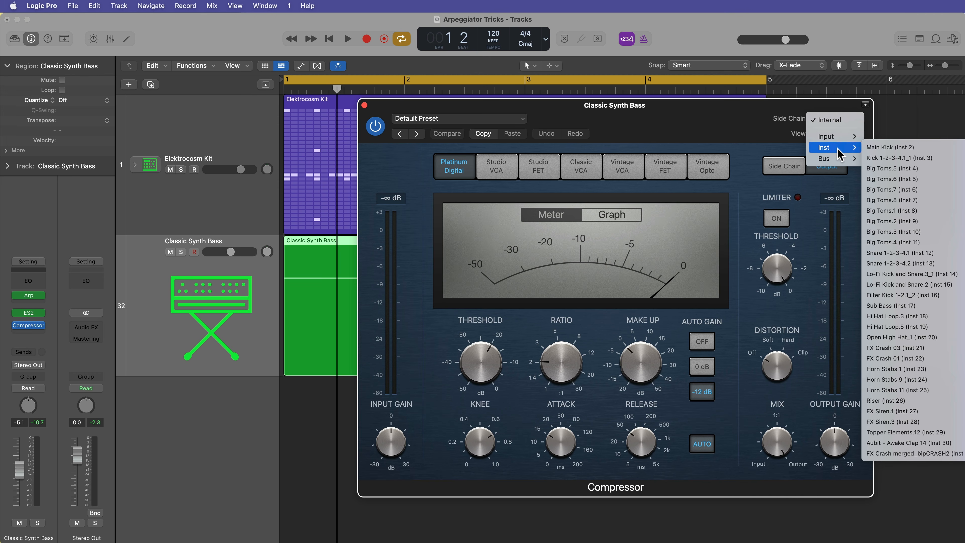
click(891, 148)
click(796, 168)
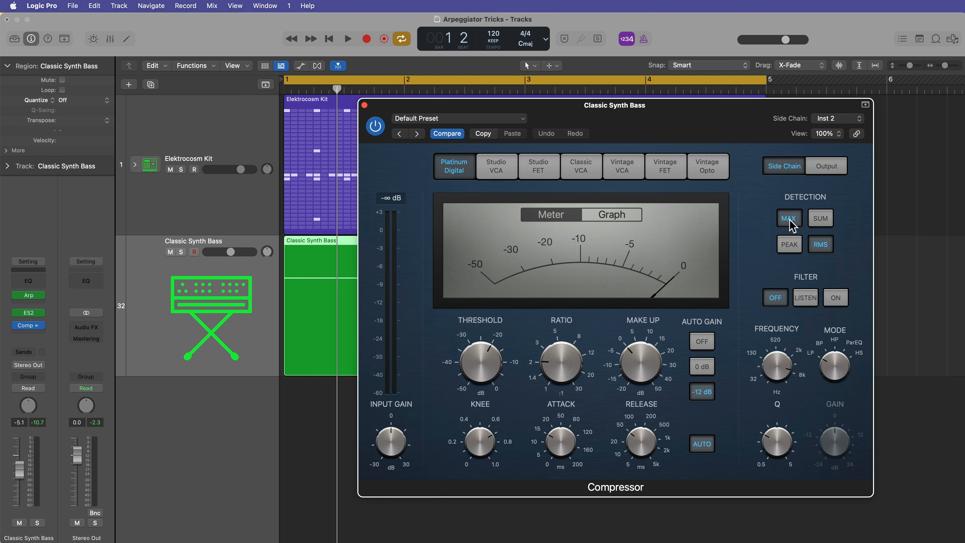
click(826, 168)
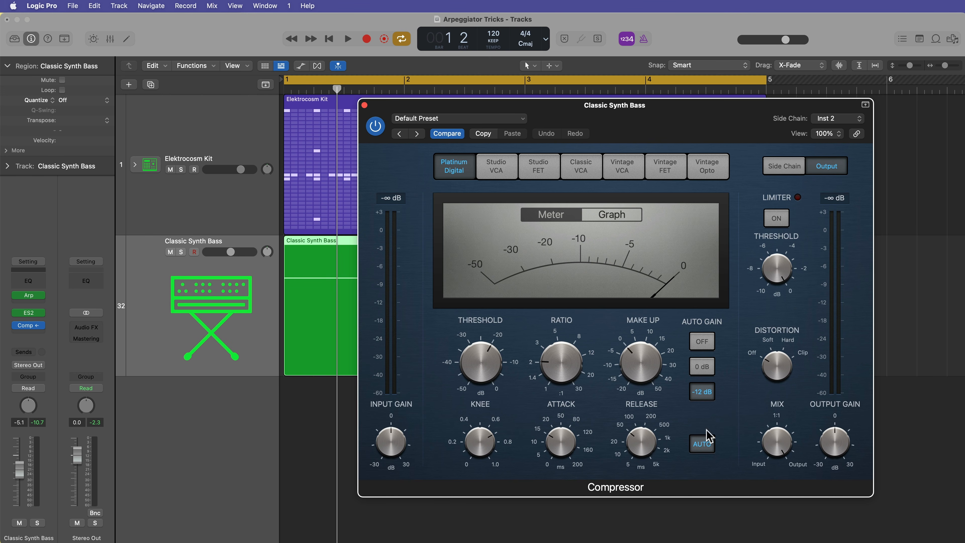
- Turn off the Compressor's auto gain, start playback, and raise the ratio to about 5.4:1 while adjusting the threshold
click(701, 342)
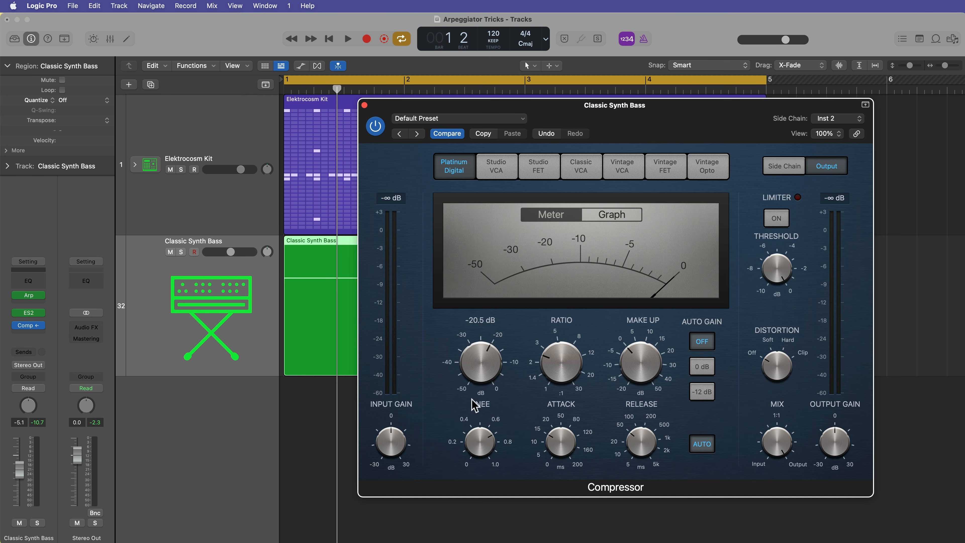
key(space)
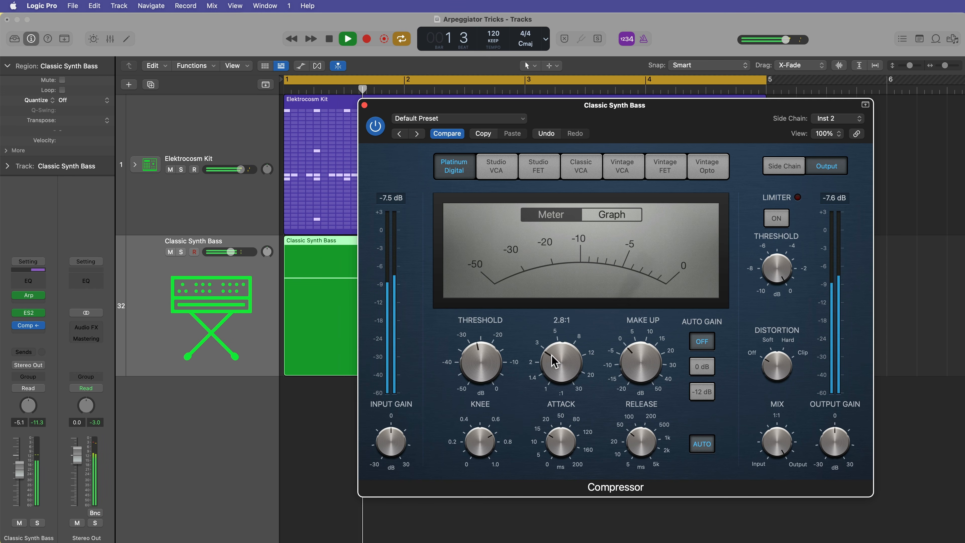
drag(557, 362, 557, 354)
drag(464, 362, 465, 359)
drag(556, 361, 557, 350)
drag(480, 361, 481, 367)
drag(542, 368, 563, 359)
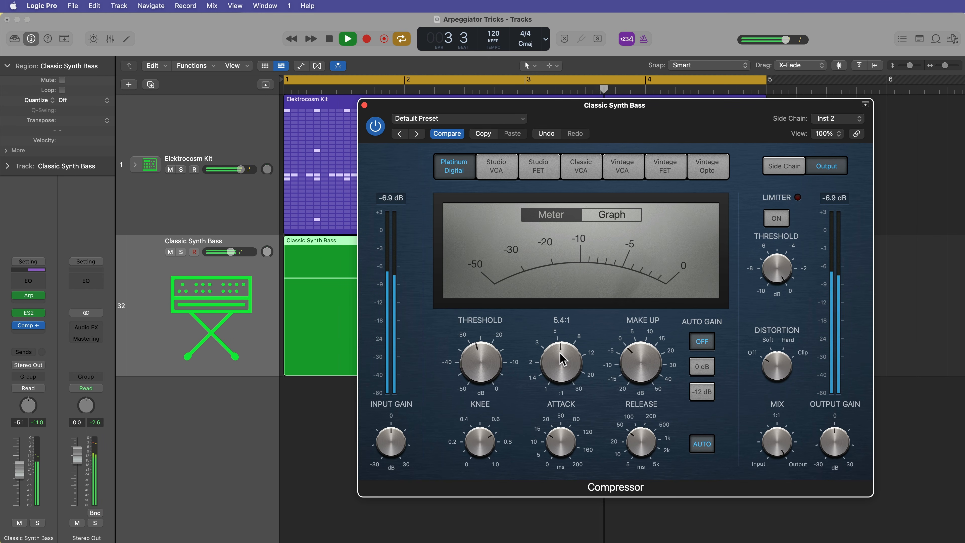
- With the Classic Synth Bass temporarily soloed, lower the Compressor's threshold and raise its ratio to about 8.7:1
key(s)
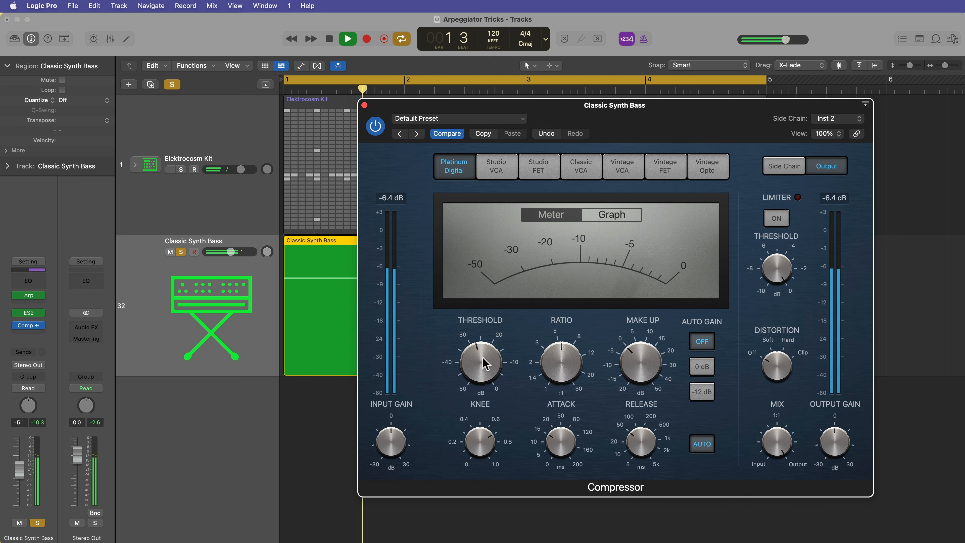
drag(479, 374, 485, 383)
drag(562, 371, 565, 359)
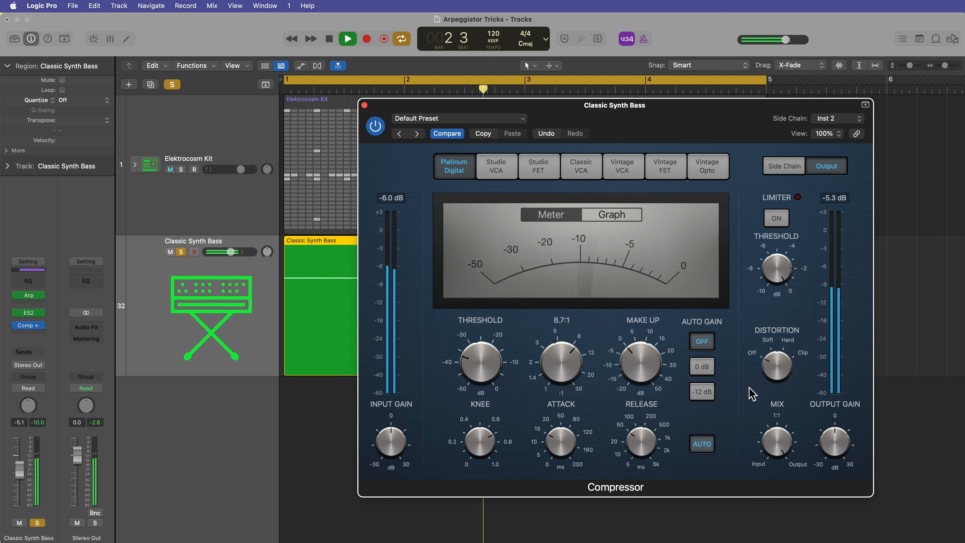
key(s)
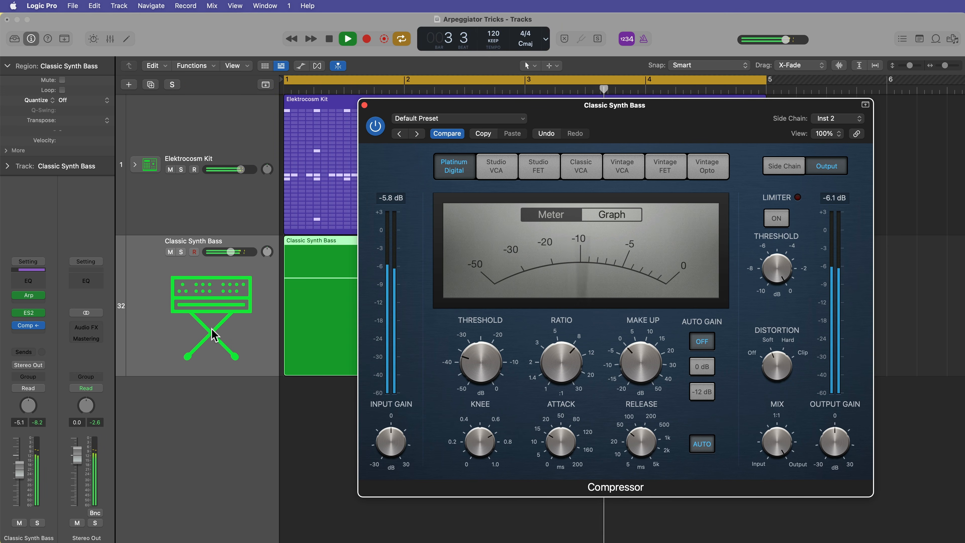
- Lower the Classic Synth Bass track's volume to -6.0 dB and stop playback
drag(22, 465, 22, 473)
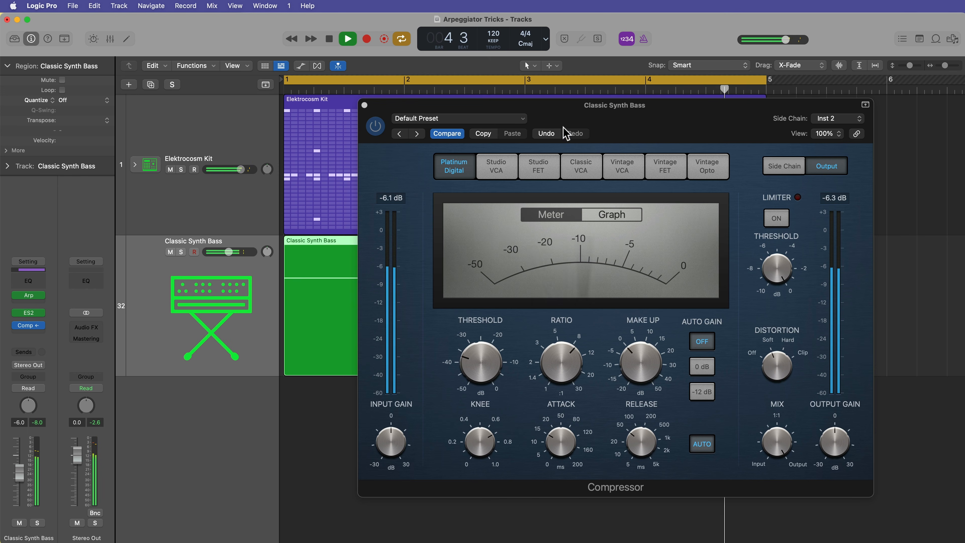
drag(662, 123, 698, 134)
key(space)
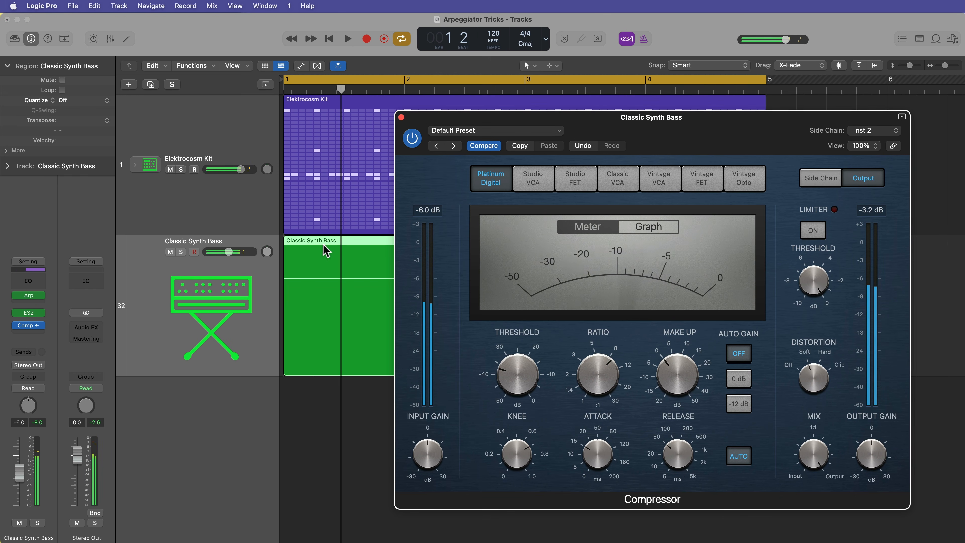
click(236, 140)
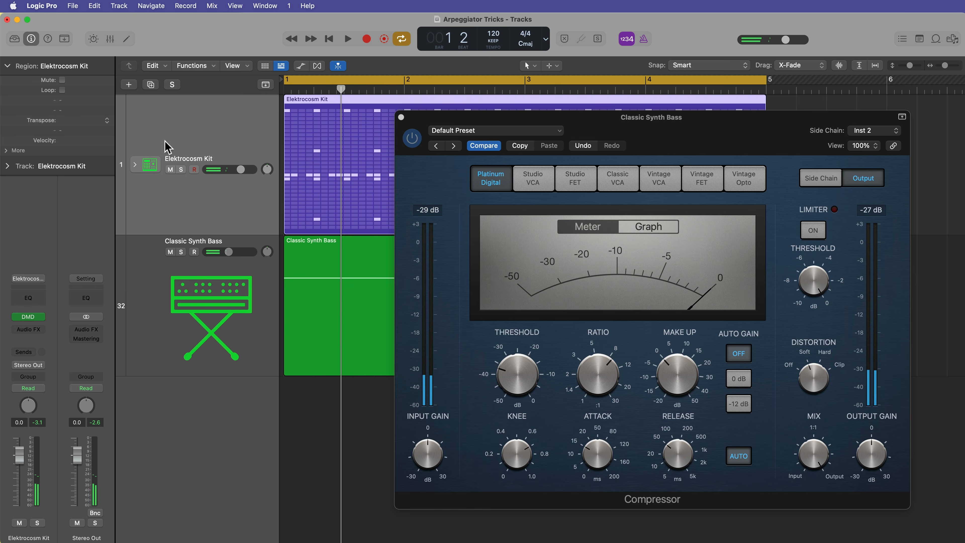
click(199, 298)
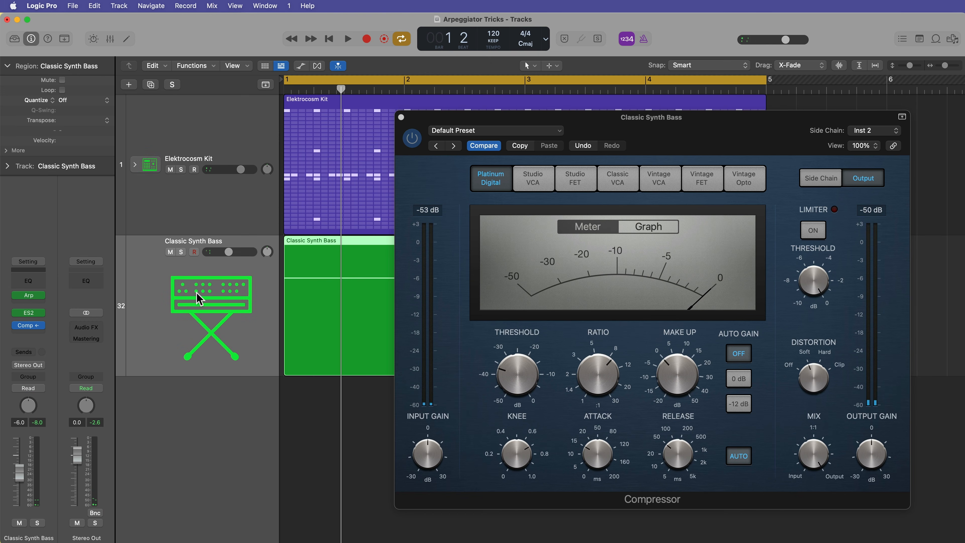
- Close the Compressor window and audition the groove with the kick-sidechained bass
mouse_move(513, 476)
click(400, 117)
key(space)
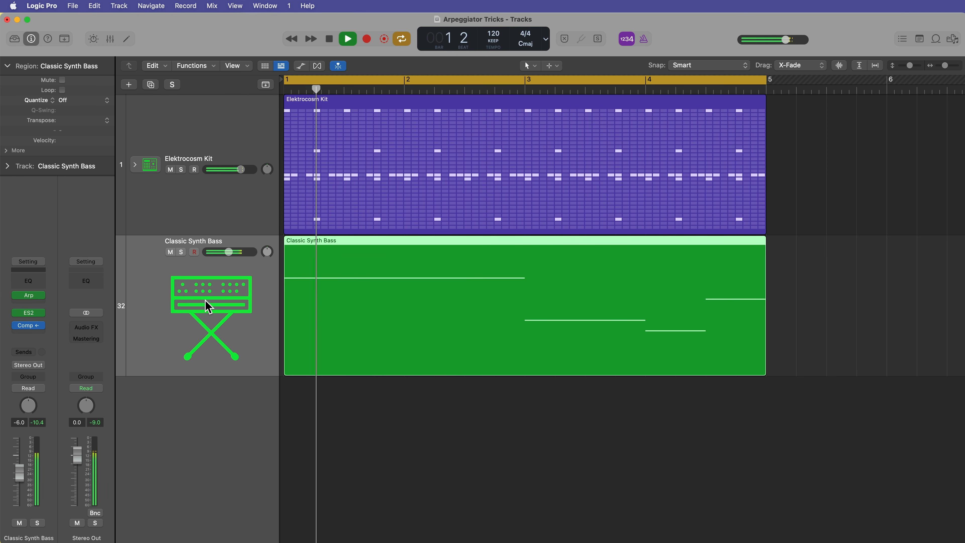
key(space)
- Bypass the Compressor on the Classic Synth Bass track and keep that track's region selected
mouse_move(19, 331)
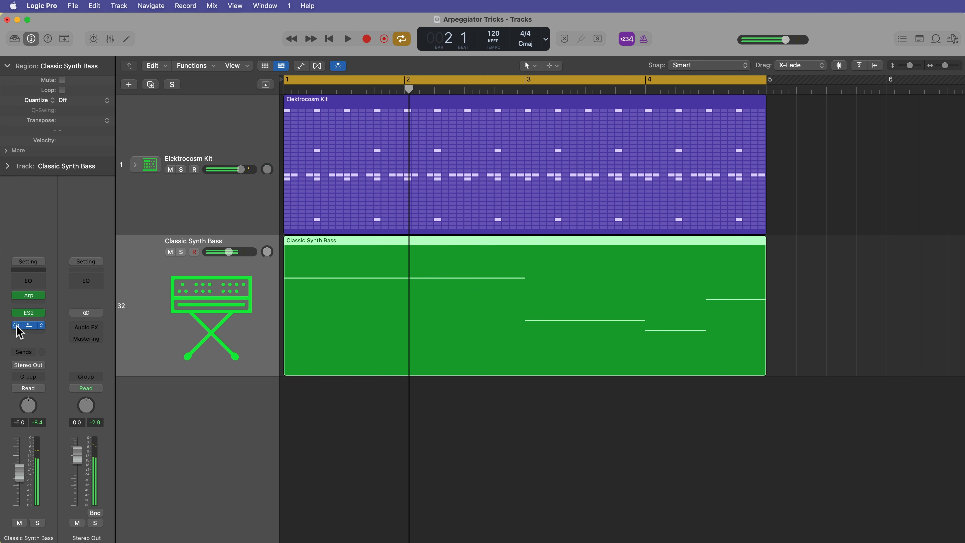
click(376, 451)
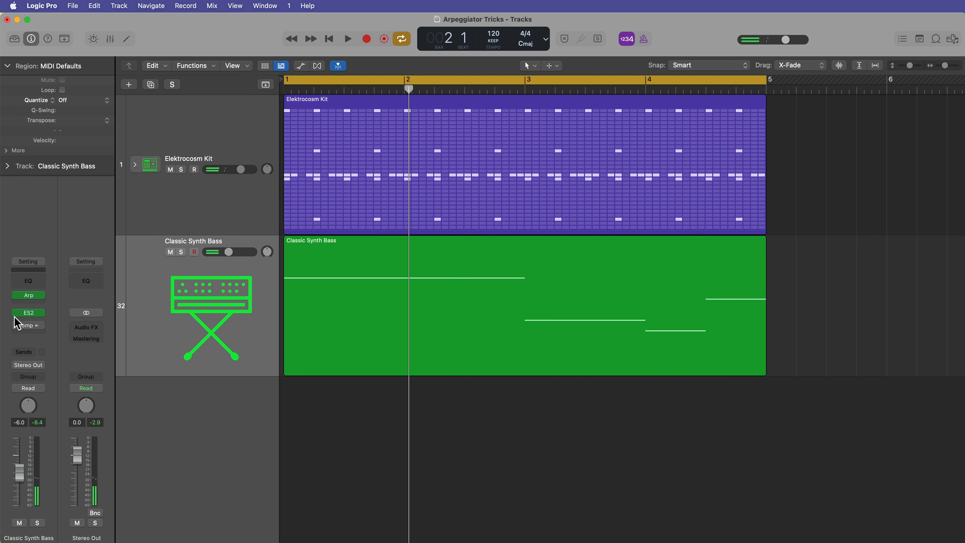
click(222, 303)
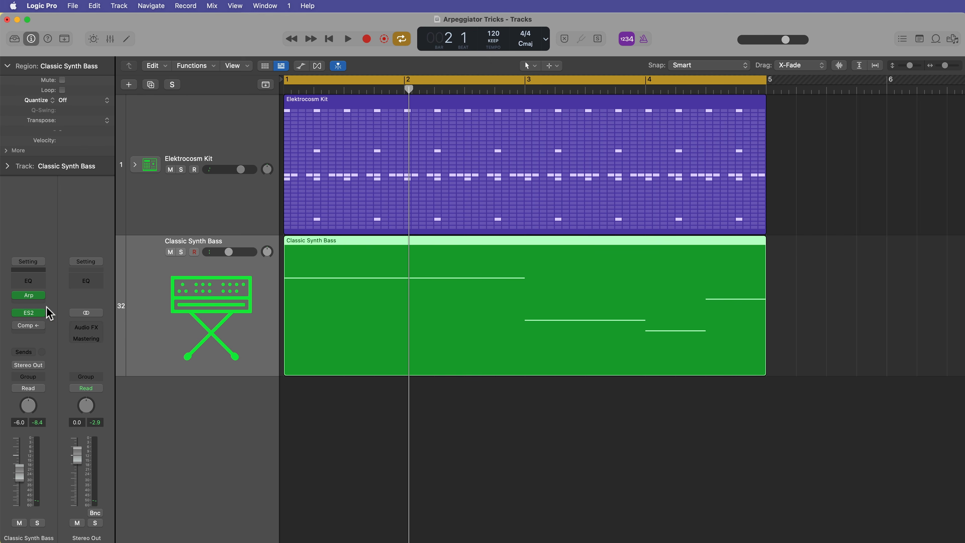
- Switch the Arpeggiator's pattern to Grid mode with steps 1 to 4 on, and audition the pattern
click(24, 295)
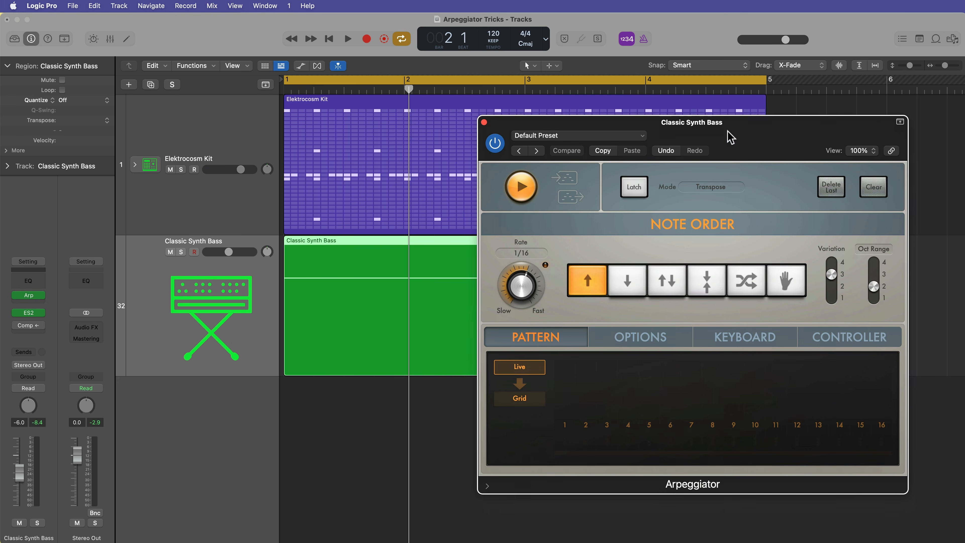
drag(728, 133, 725, 103)
click(533, 384)
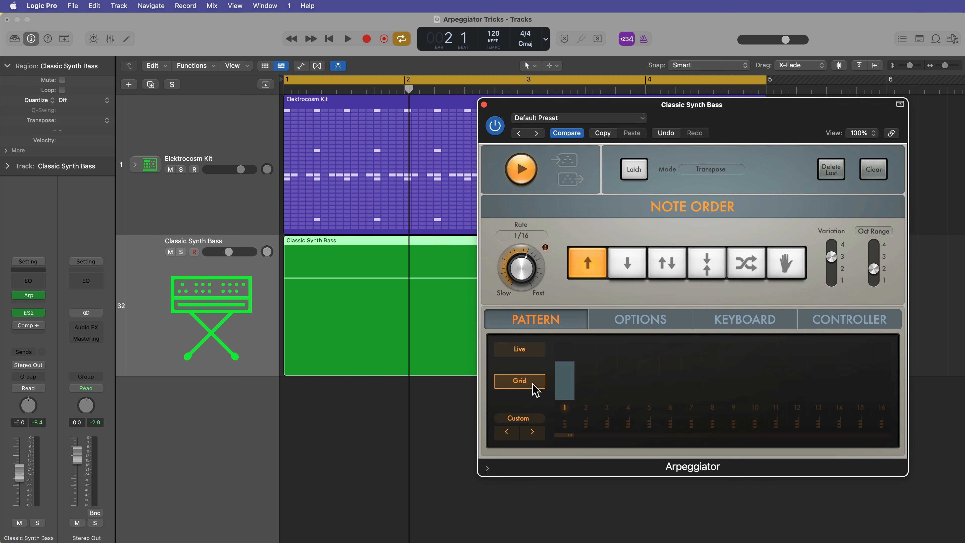
click(585, 410)
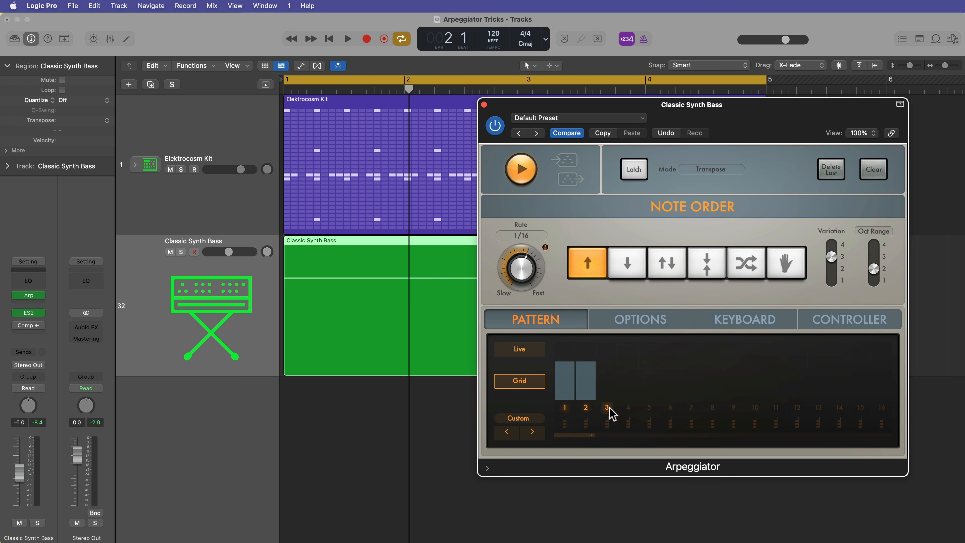
click(607, 410)
click(630, 413)
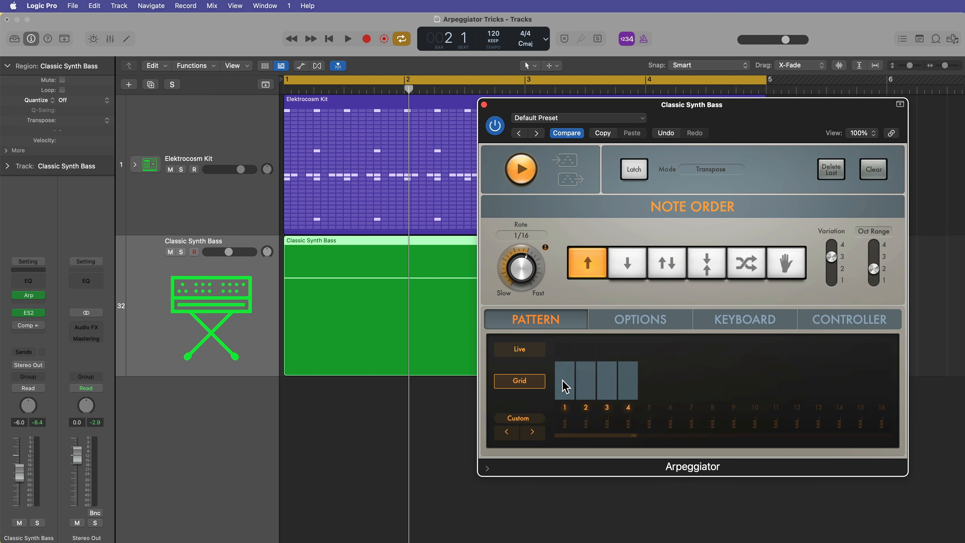
key(space)
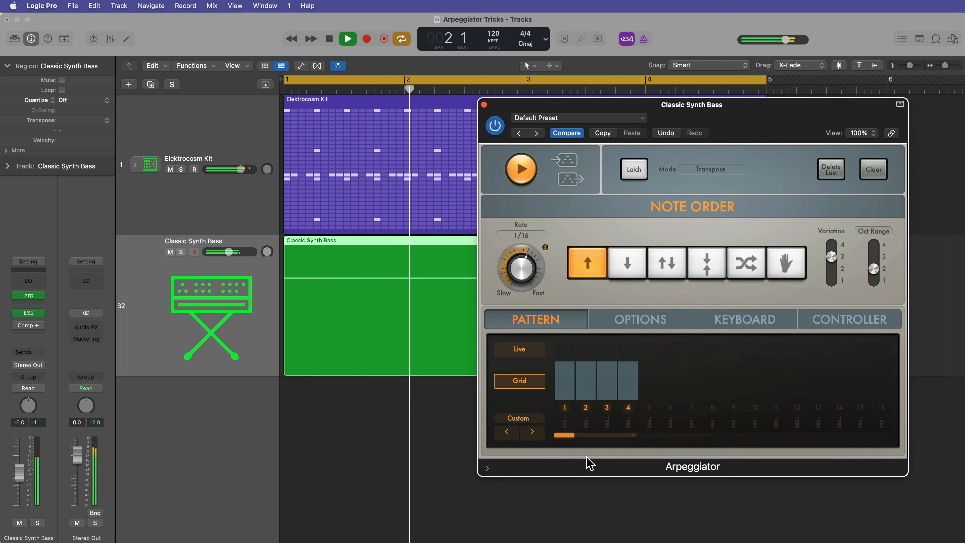
key(space)
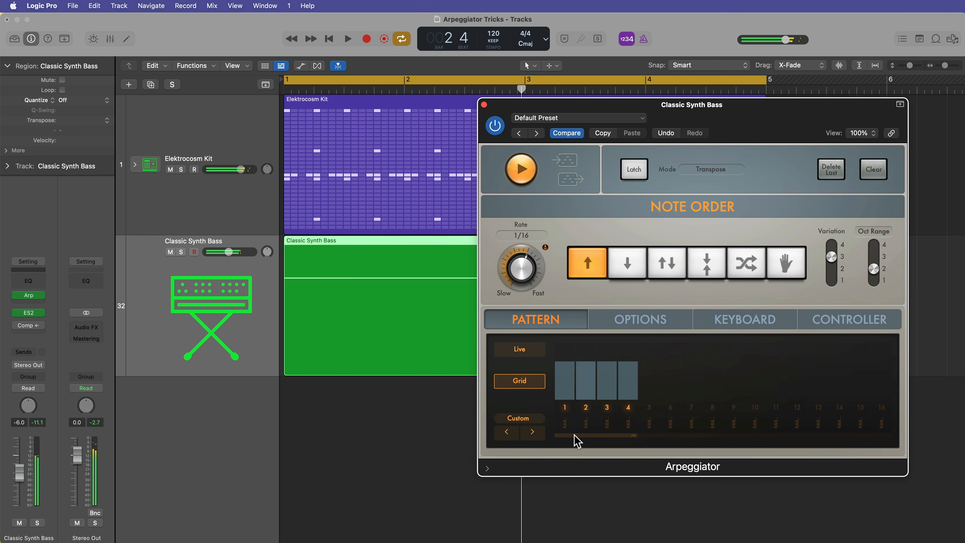
- Turn off step 1 in the Arpeggiator's pattern grid and audition the off-beat bass line
click(564, 408)
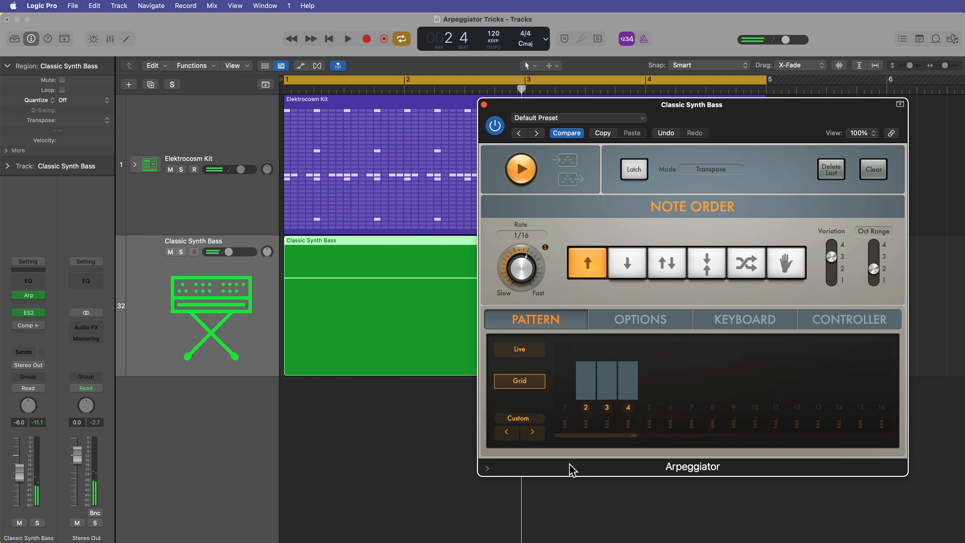
key(space)
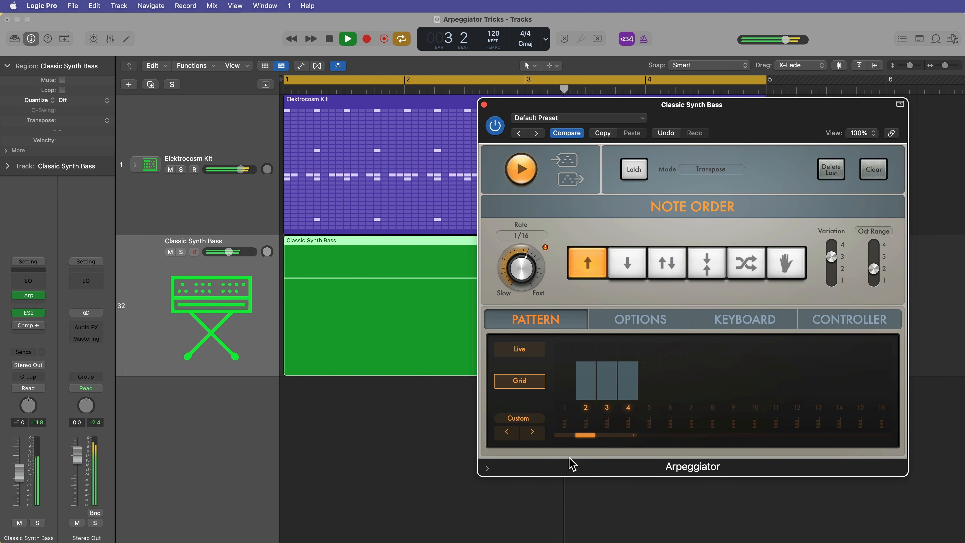
key(space)
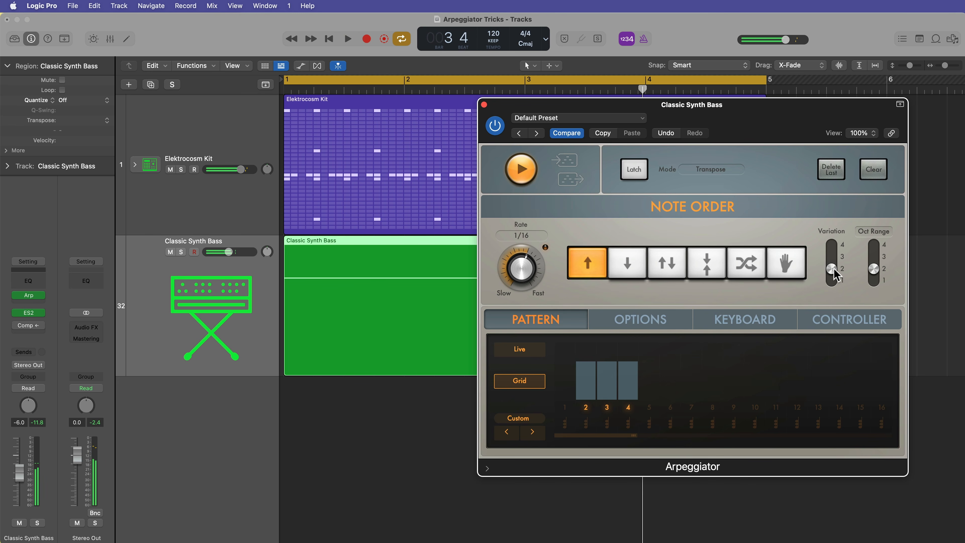
- Set the Arpeggiator's variation to 2 and play the groove from the start
key(Return)
key(space)
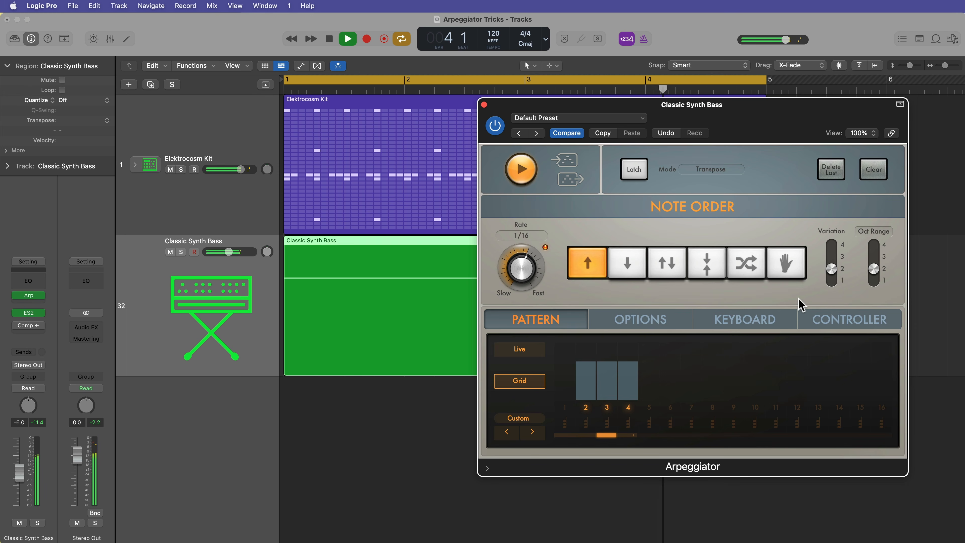
key(space)
- Audition the Arpeggiator's Down and Up/Down note orders, return to Up, and stop playback
click(631, 274)
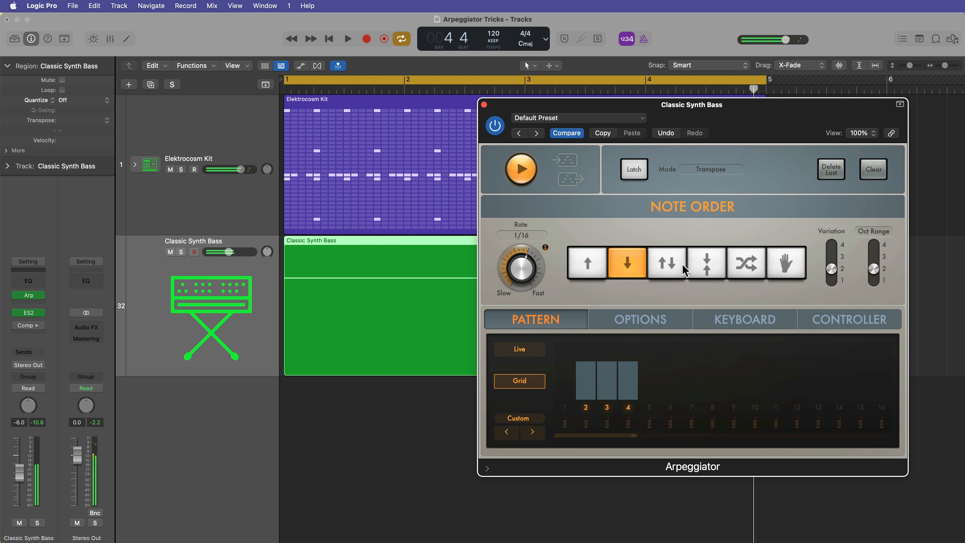
key(space)
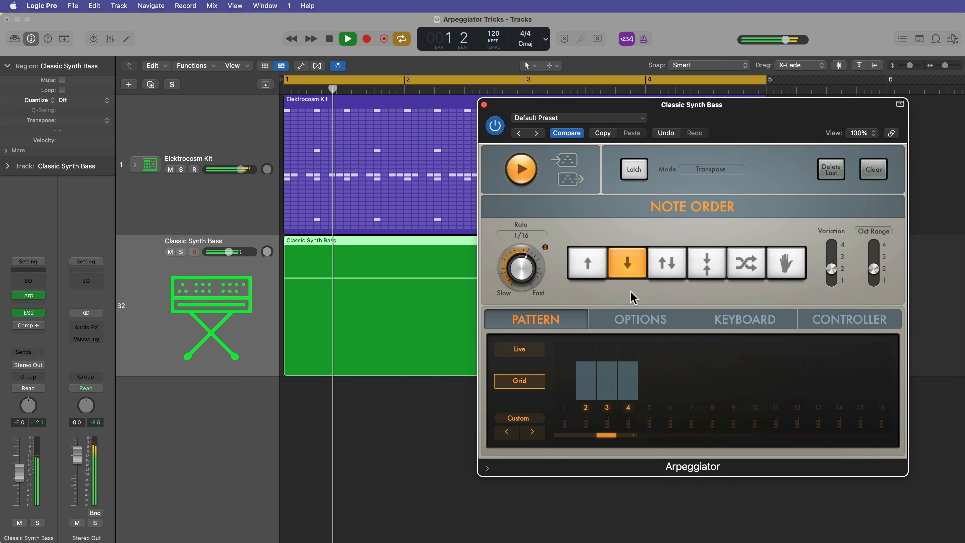
click(666, 264)
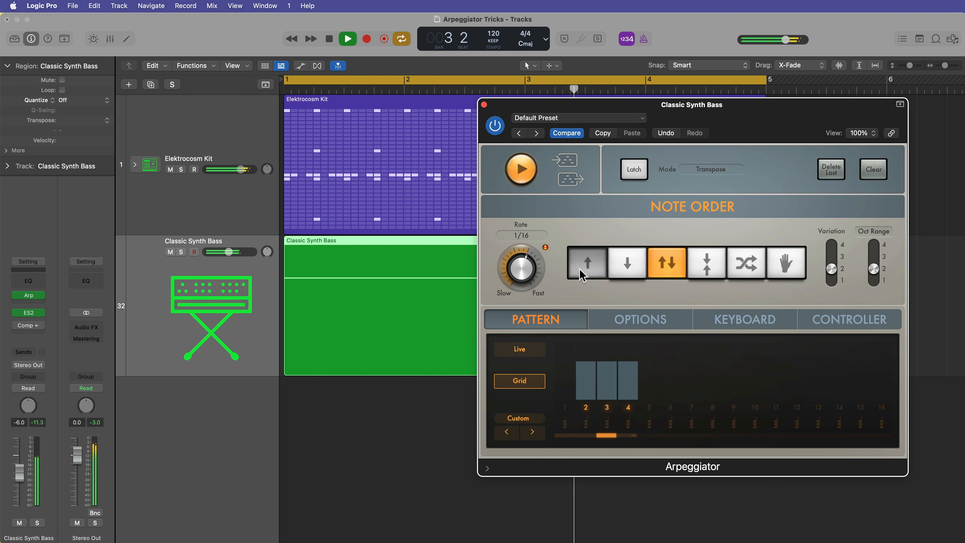
click(587, 266)
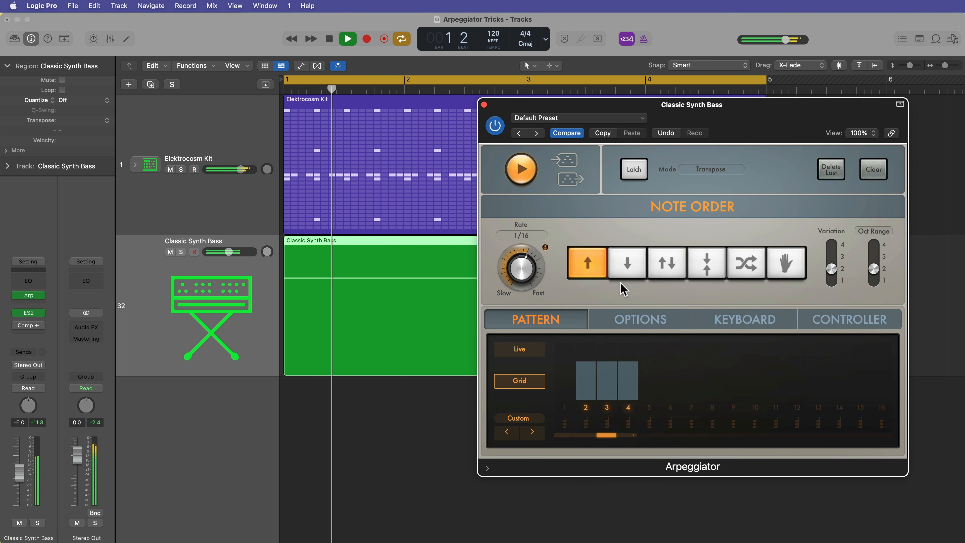
key(space)
- Extend the Arpeggiator's grid pattern by turning on steps 6, 7, 8, 9, 11, 12, 14 and 15
click(676, 405)
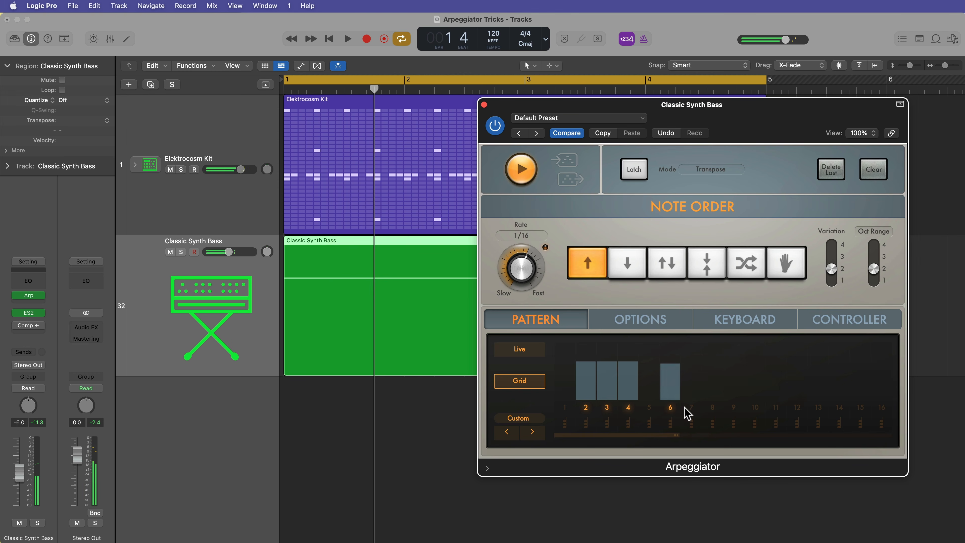
click(690, 412)
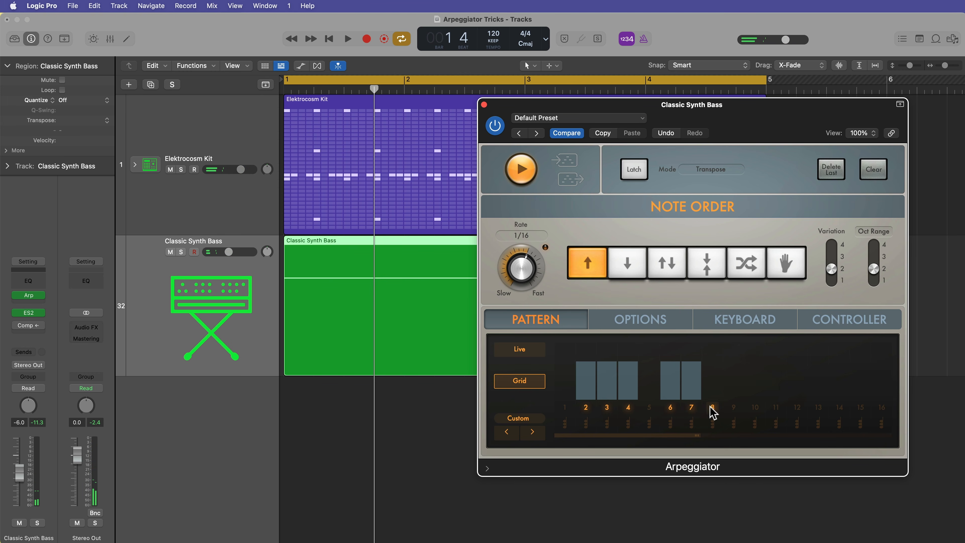
click(712, 412)
click(733, 413)
click(776, 412)
click(797, 413)
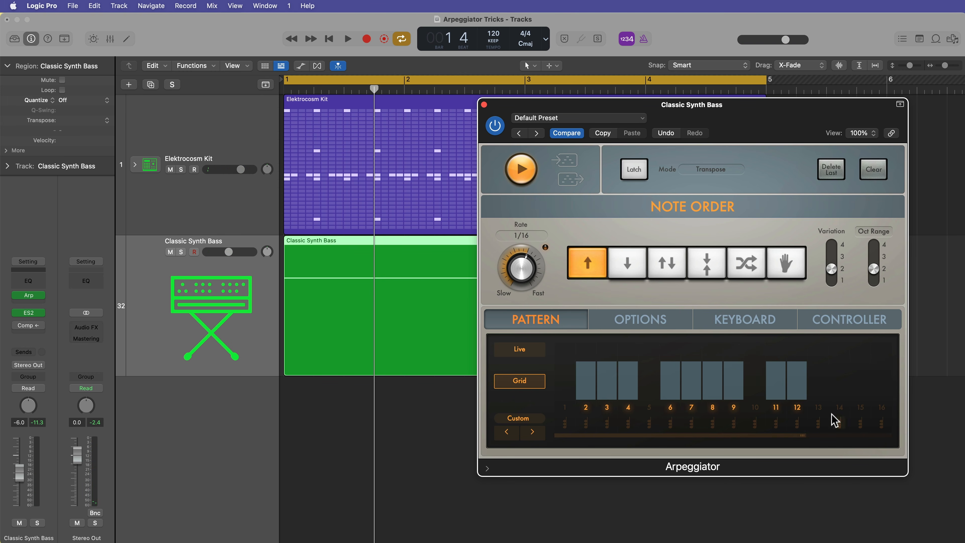
click(841, 412)
click(859, 412)
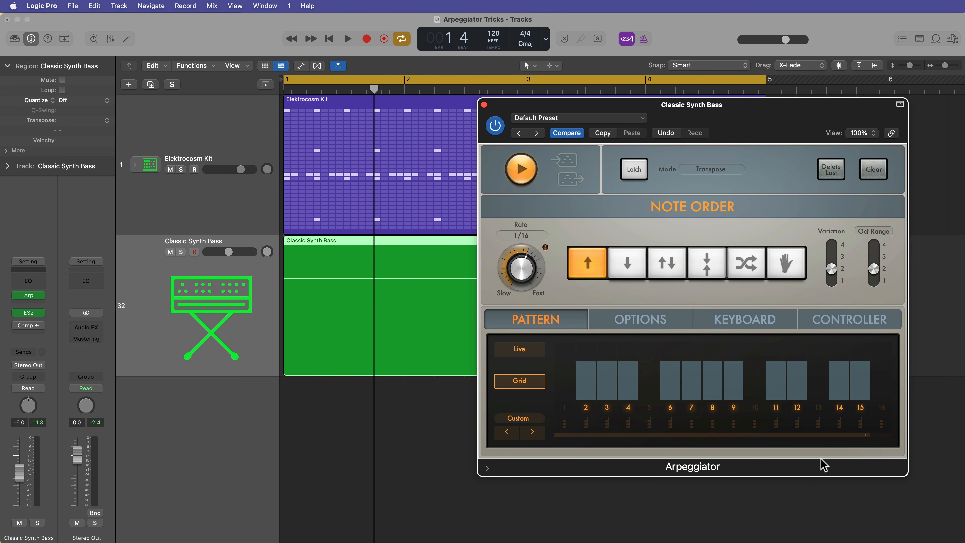
- Play the extended pattern, turn on step 16 in the grid, and stop playback
key(space)
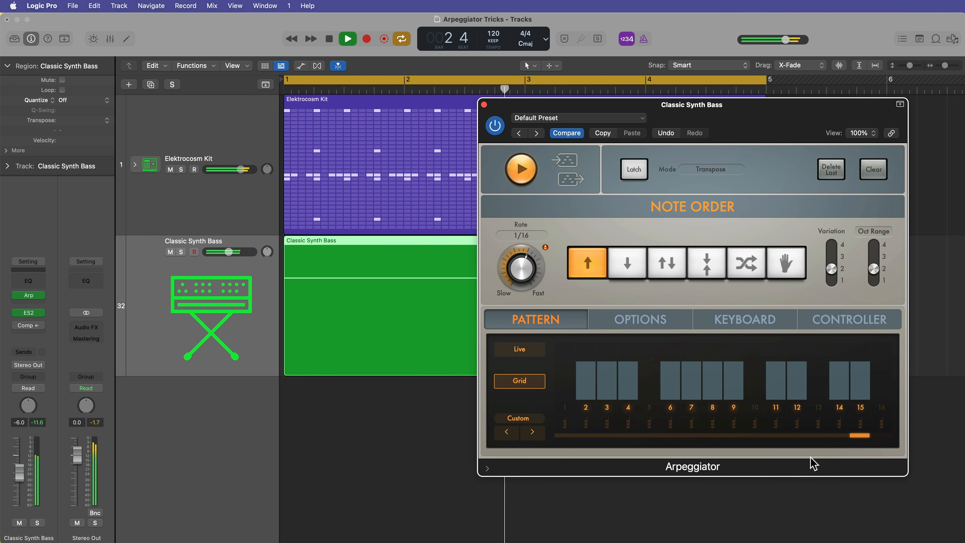
click(882, 409)
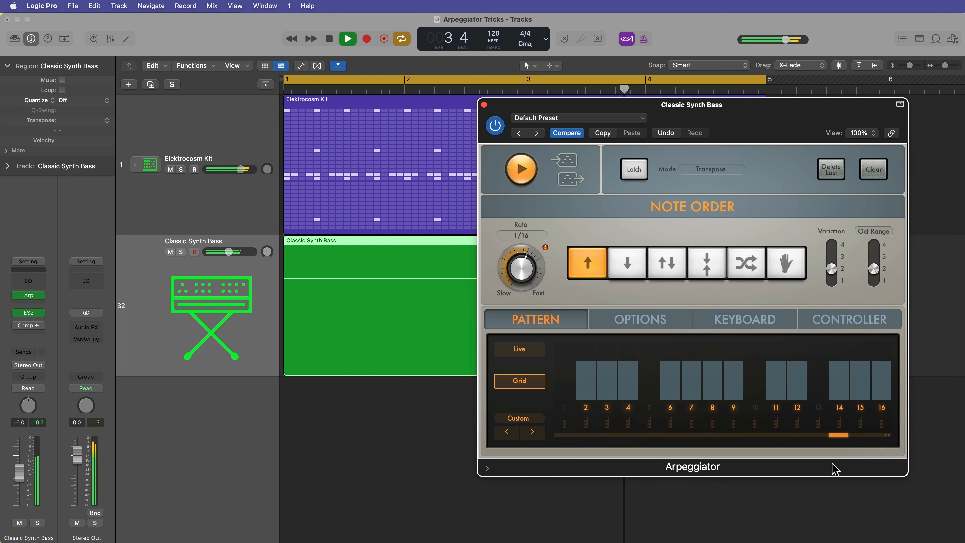
key(space)
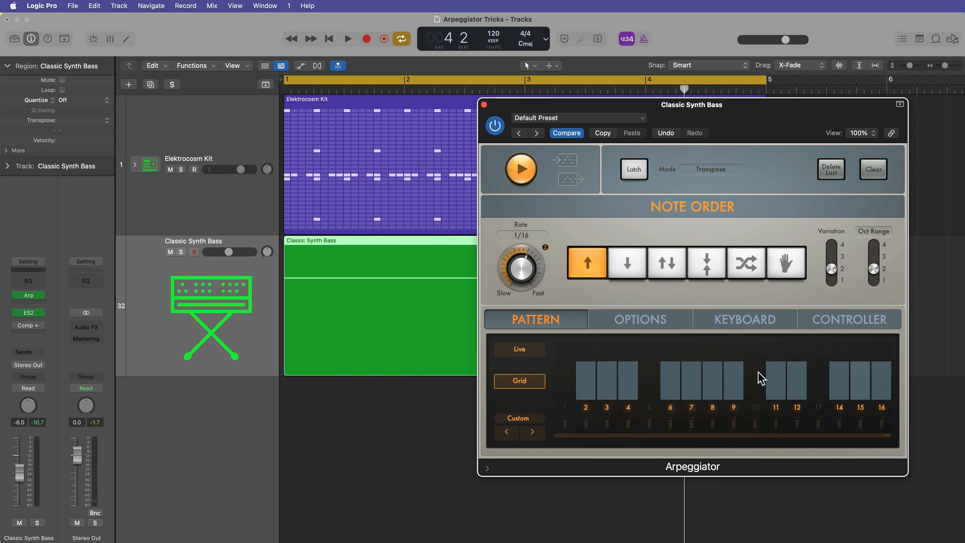
- Shorten the Classic Synth Bass region's first note to one bar and add a one-bar C2 note at bar 2
click(392, 408)
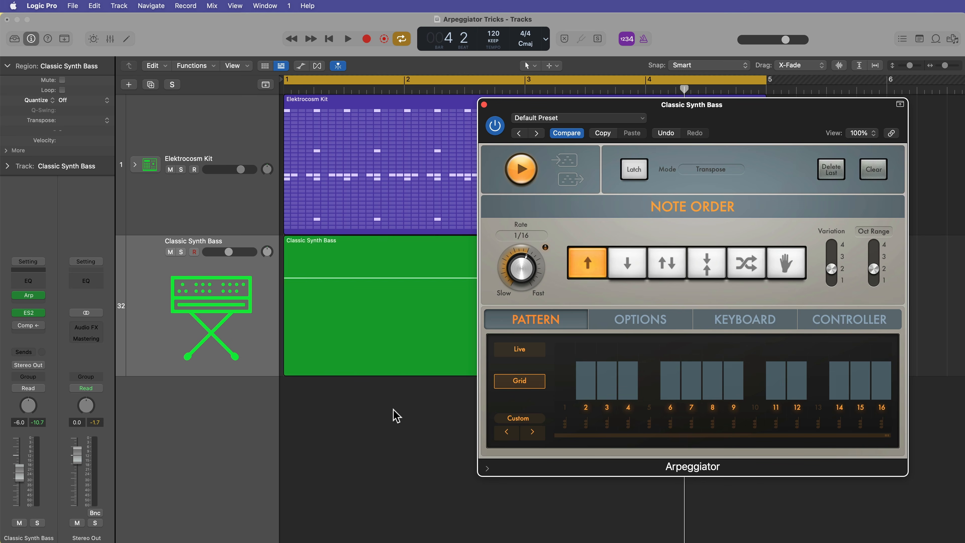
double_click(380, 359)
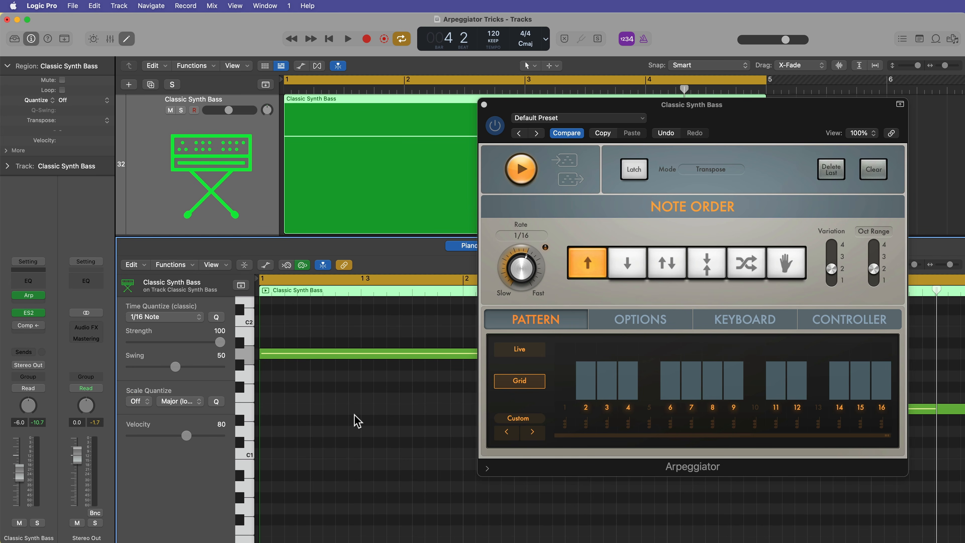
click(484, 105)
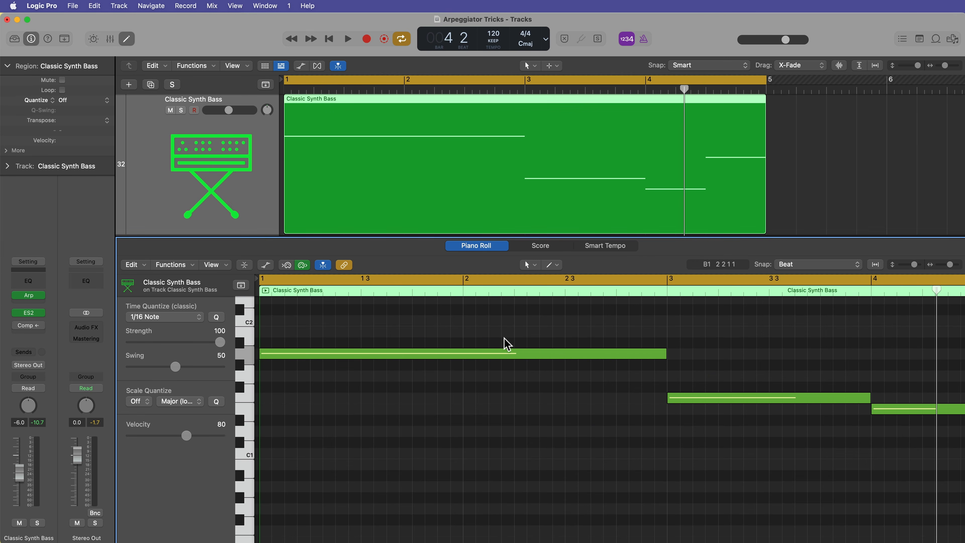
drag(663, 354, 462, 367)
scroll(467, 349, up, 1)
super+click(467, 341)
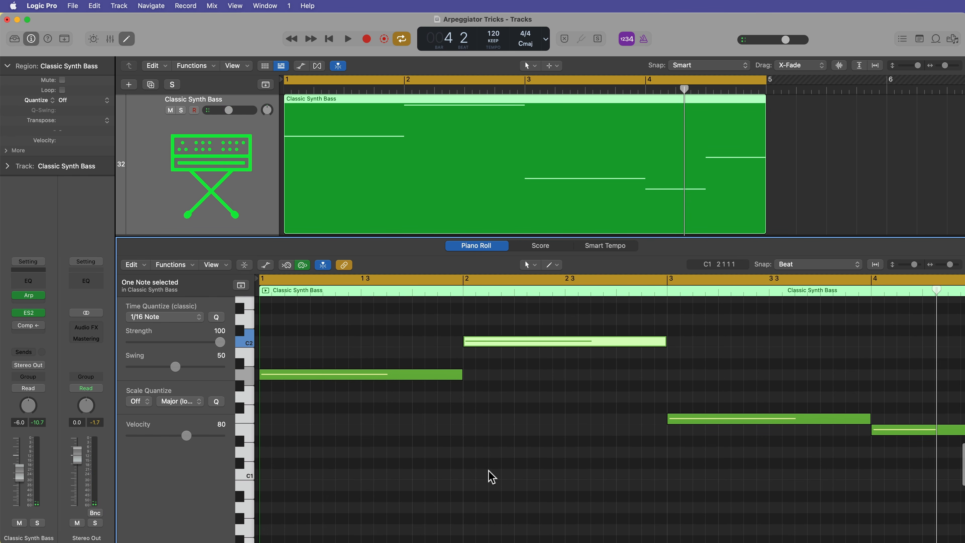
- Play the edited bass line, turn off cycling, and audition the bass again from around bar 4
key(space)
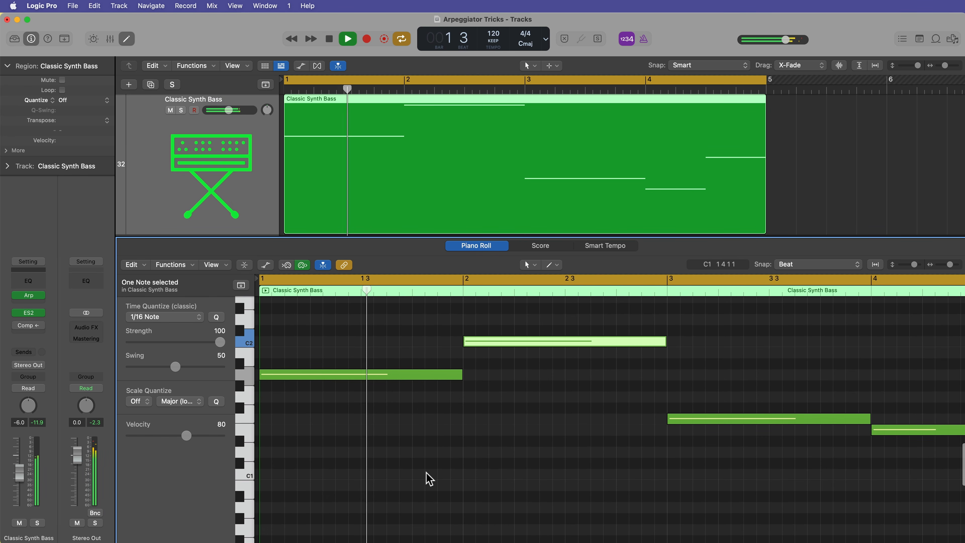
click(459, 473)
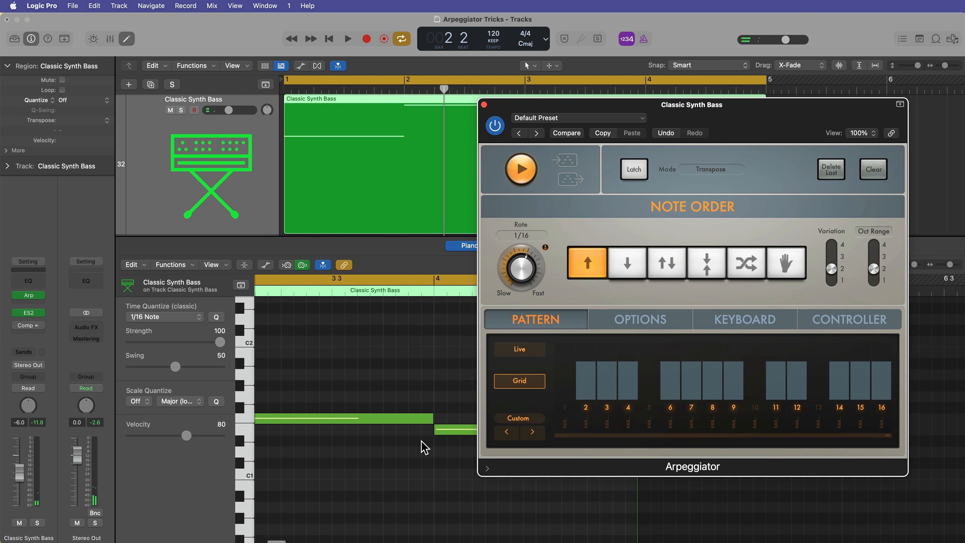
key(c)
click(429, 292)
key(space)
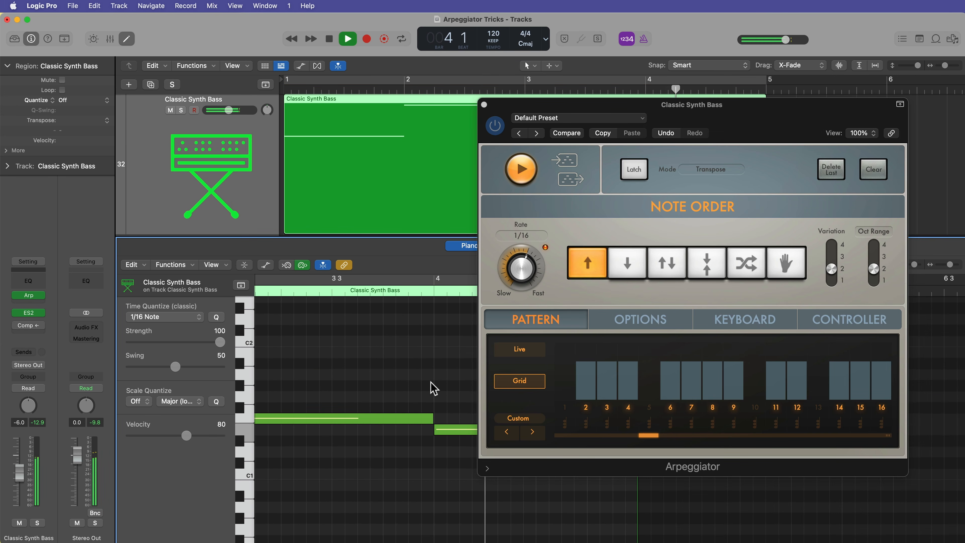
key(space)
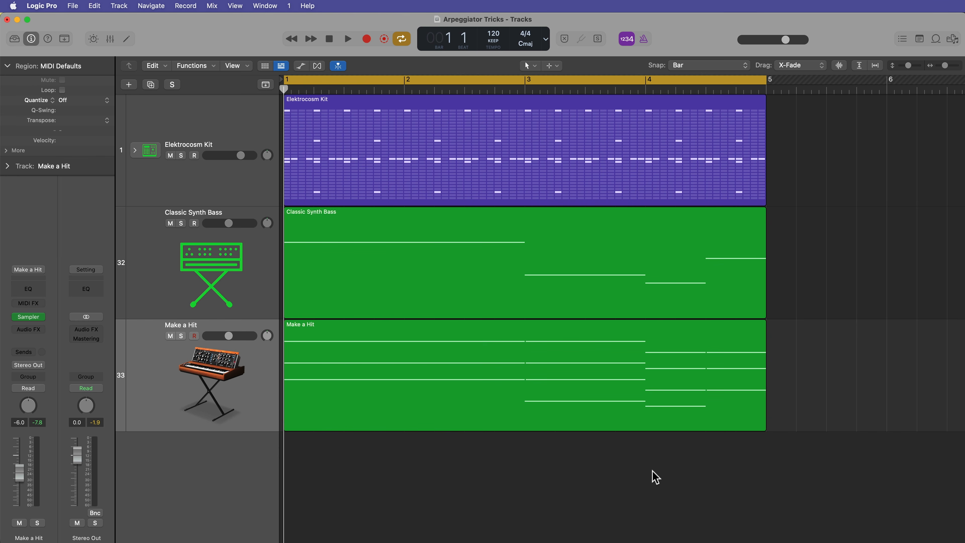
- Examine the Make a Hit region's chords and the DIVINE WAVES patches in the Library, then play the arrangement briefly
double_click(509, 379)
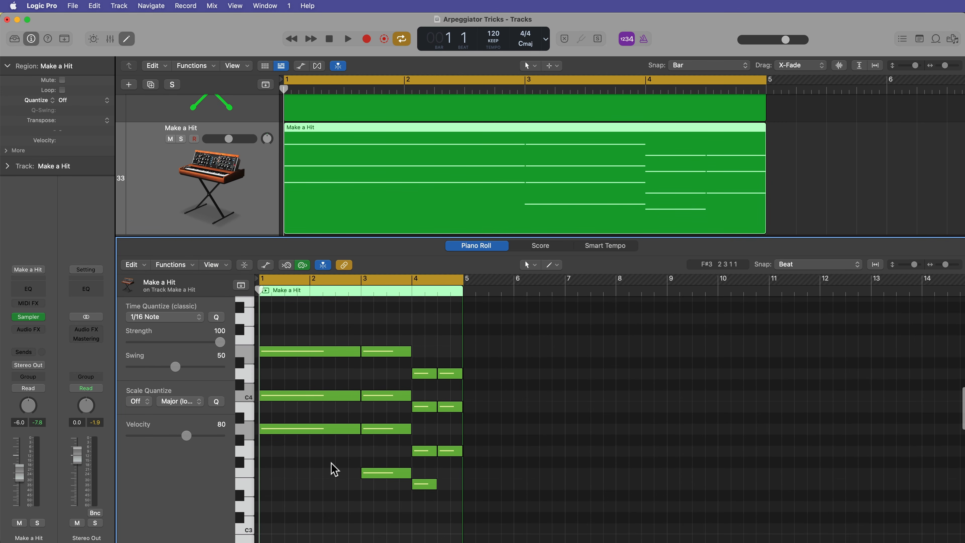
key(e)
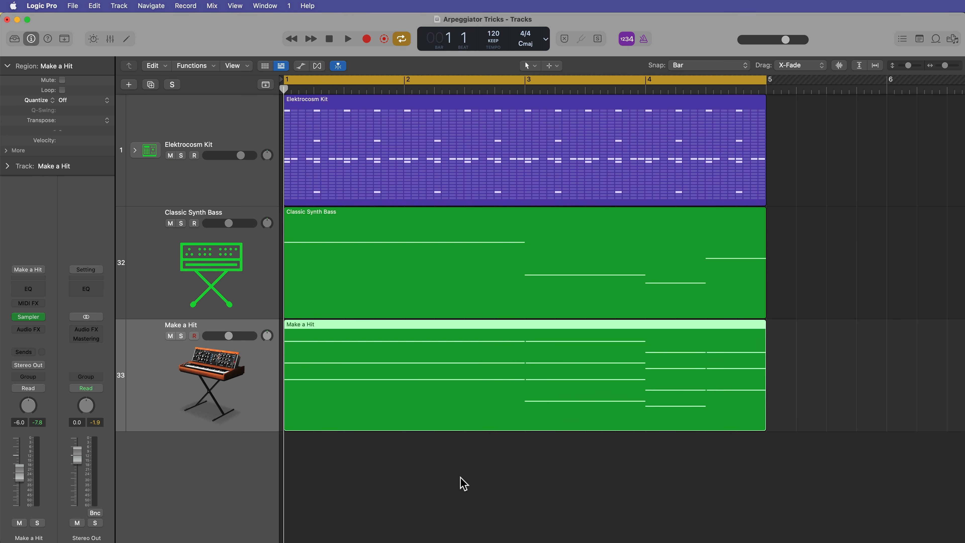
click(14, 39)
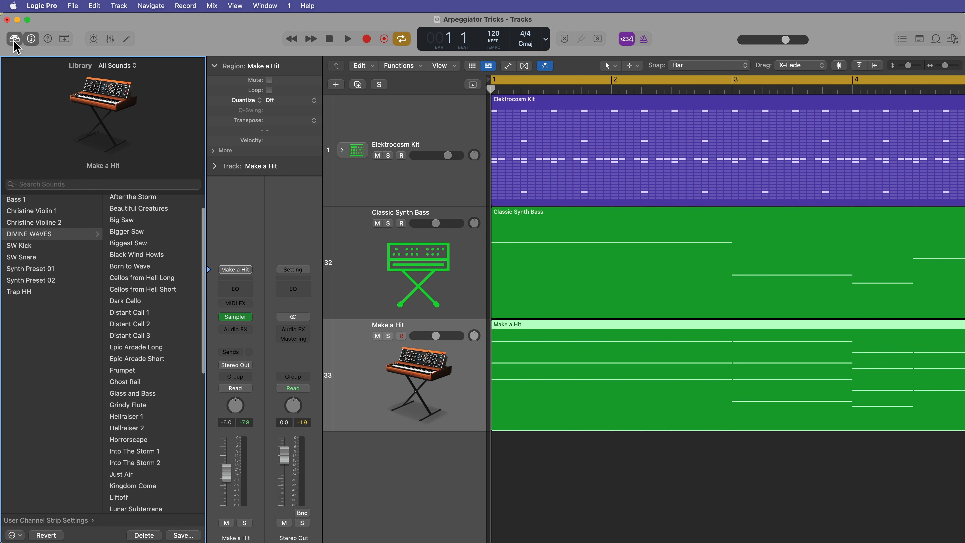
click(50, 234)
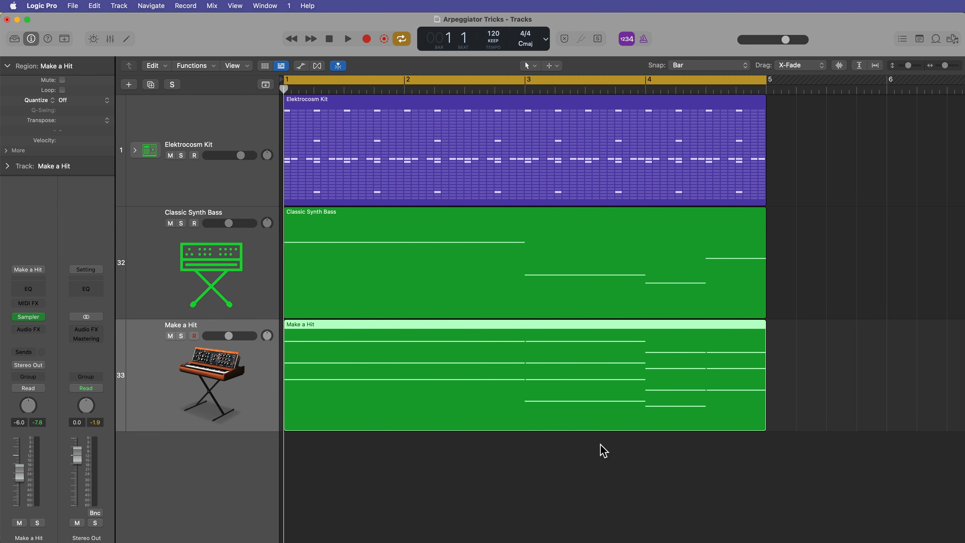
key(space)
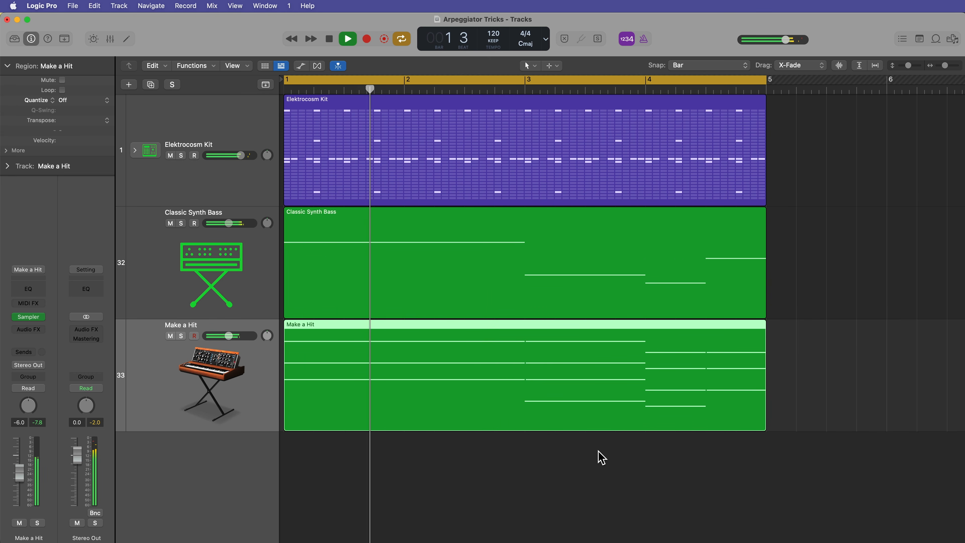
key(space)
- Insert an Arpeggiator on the Make a Hit track, switch its pattern to Grid, and turn on step 4
click(33, 304)
click(44, 309)
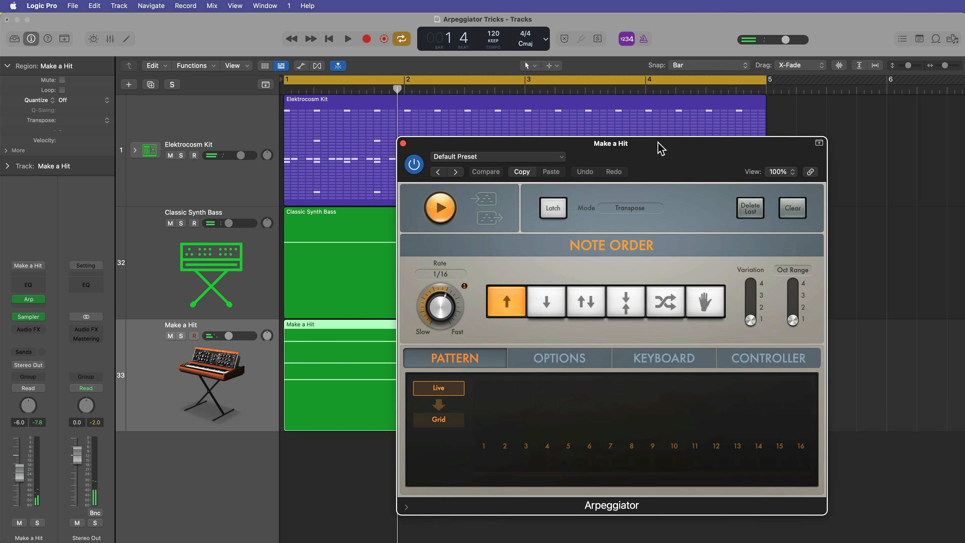
click(531, 393)
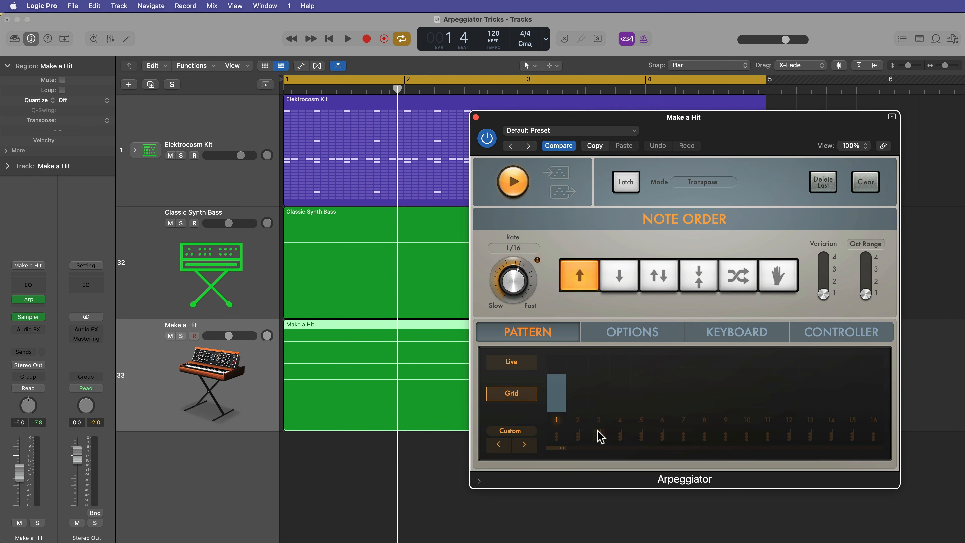
click(622, 425)
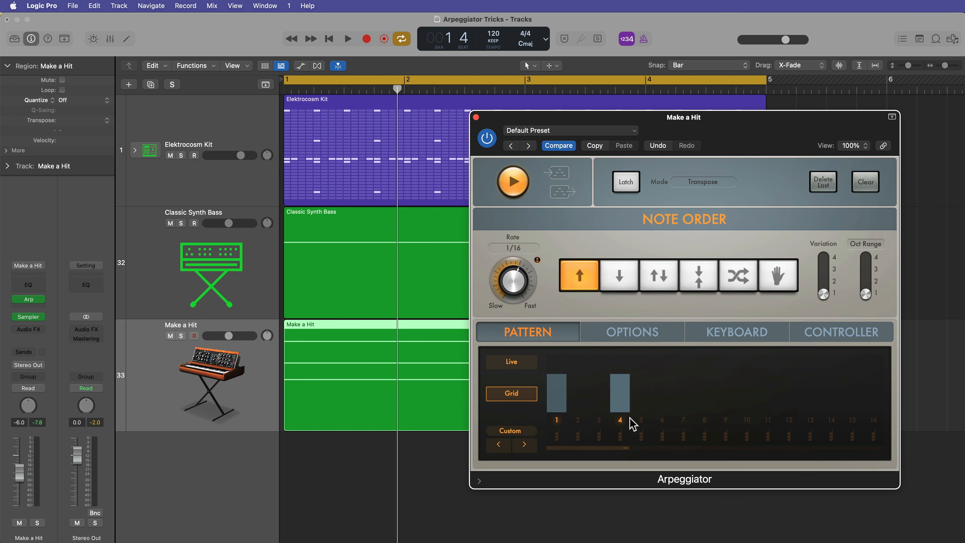
- Audition the grid pattern, enable chord playback on steps 1 and 4, and play it again
key(space)
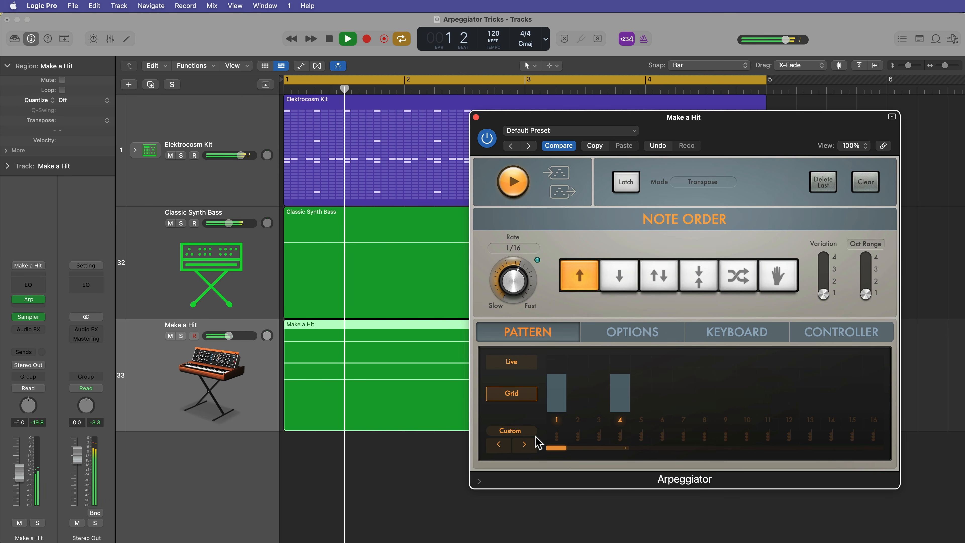
key(space)
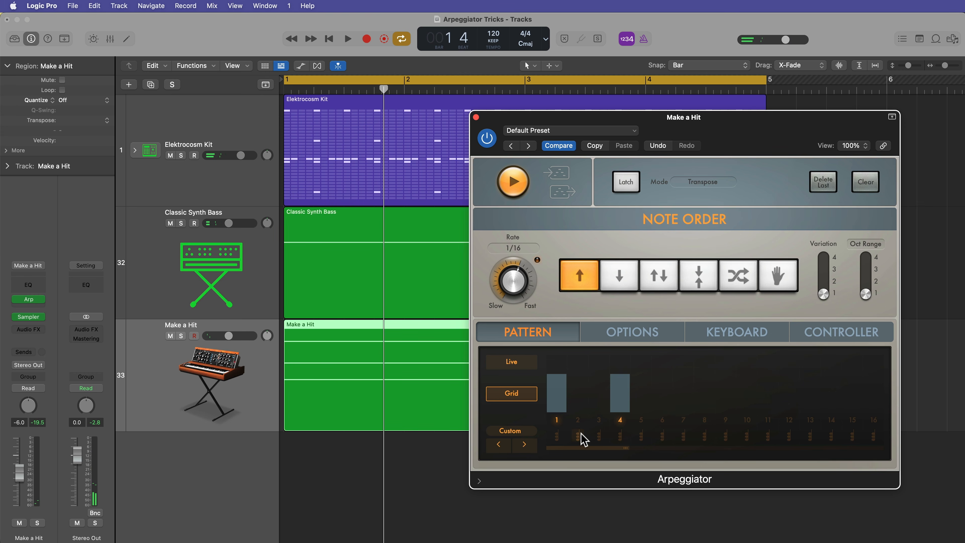
click(561, 439)
click(619, 441)
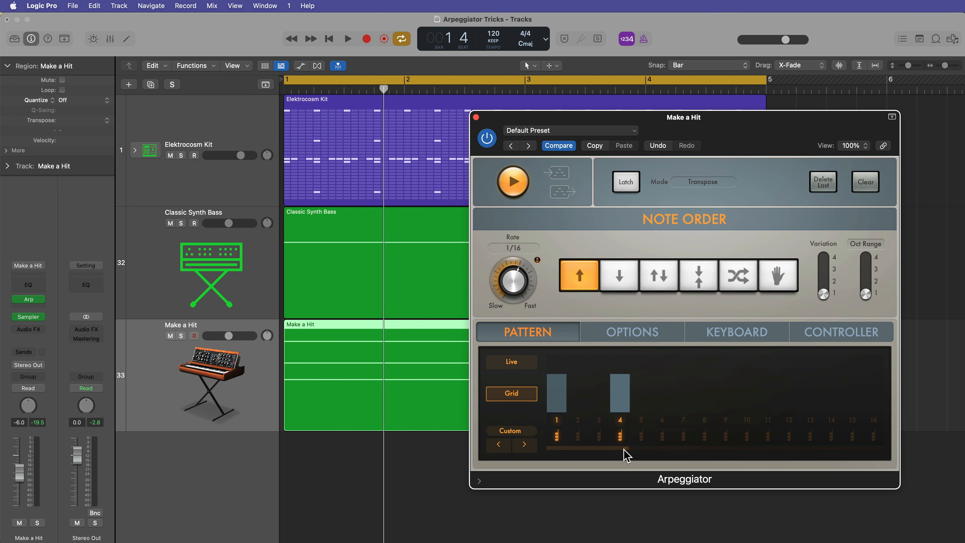
key(space)
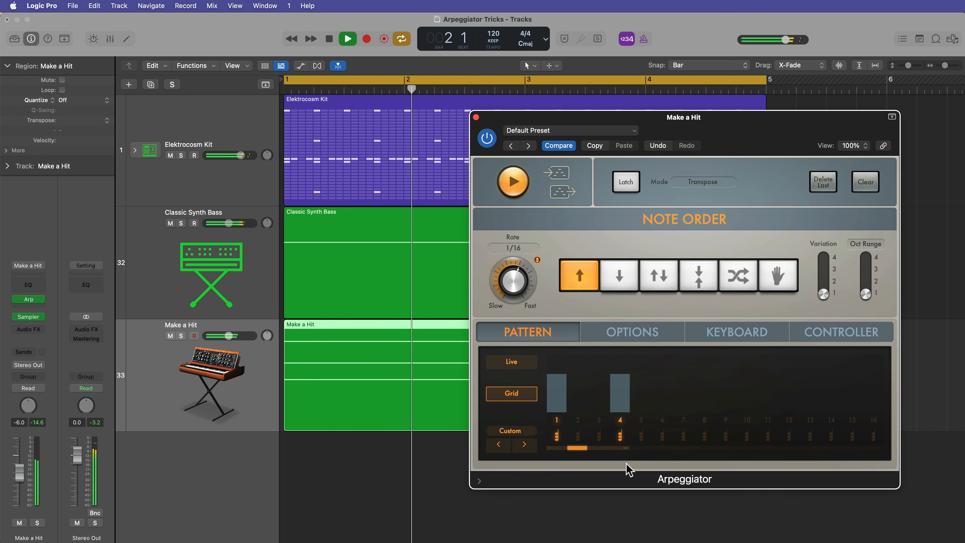
key(space)
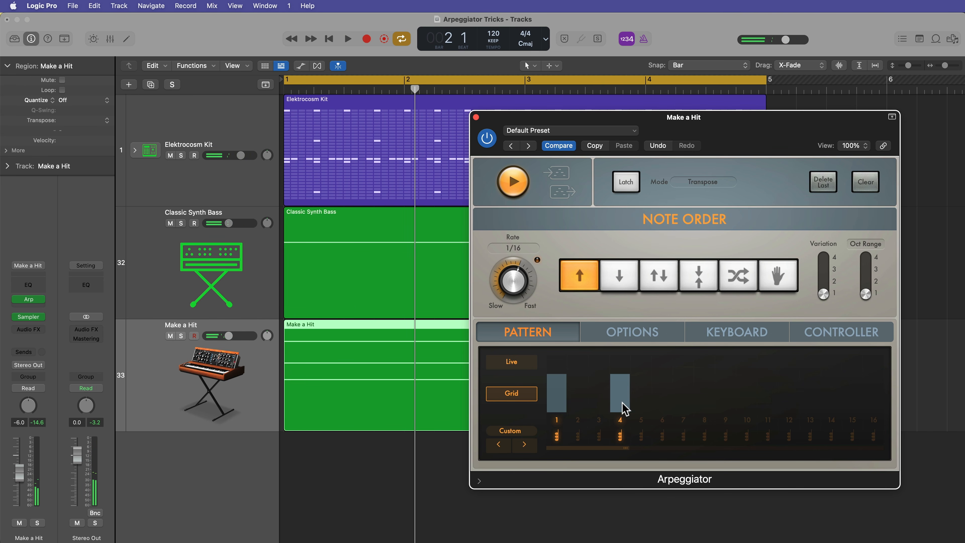
- Extend the Arpeggiator's pattern length to 16 steps and set the Make a Hit track's volume to -5.1 during playback
drag(626, 450, 883, 461)
key(space)
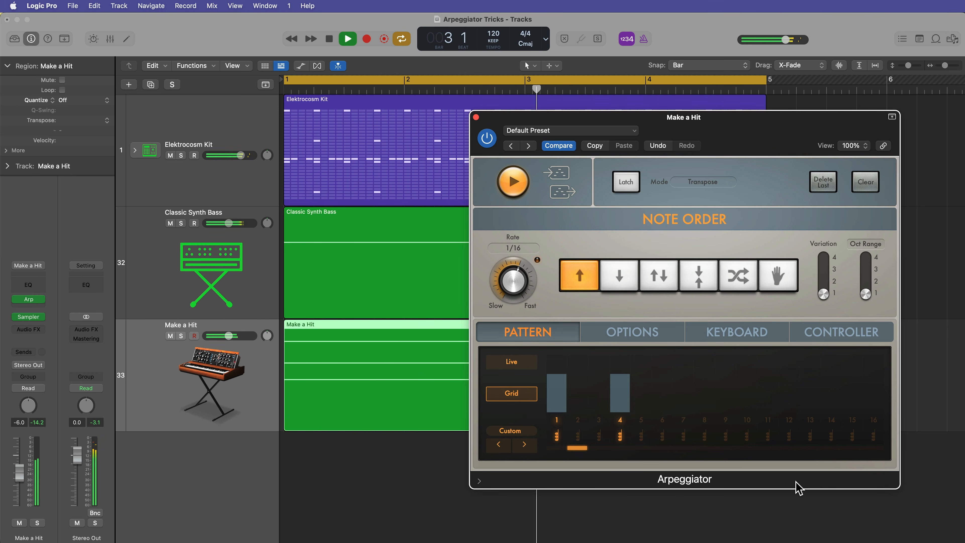
drag(29, 469, 26, 467)
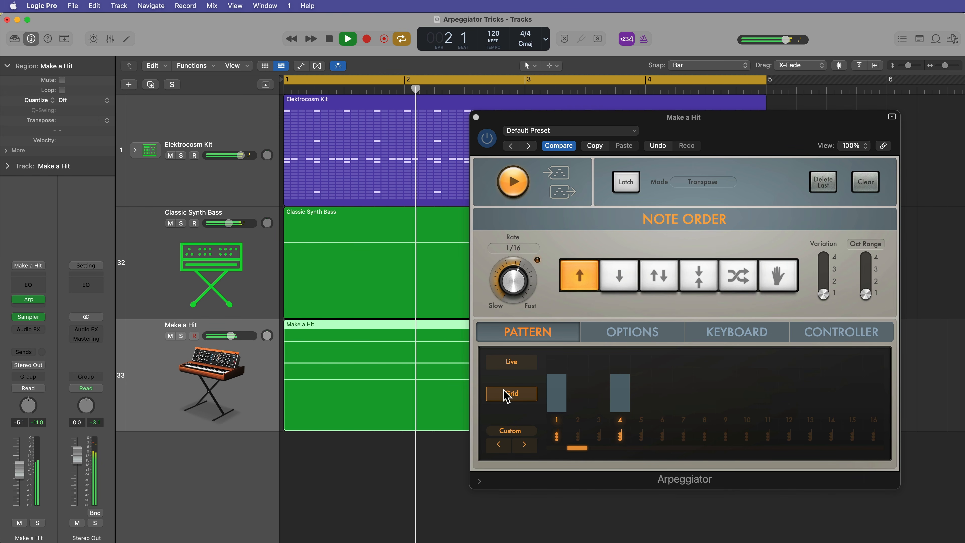
key(space)
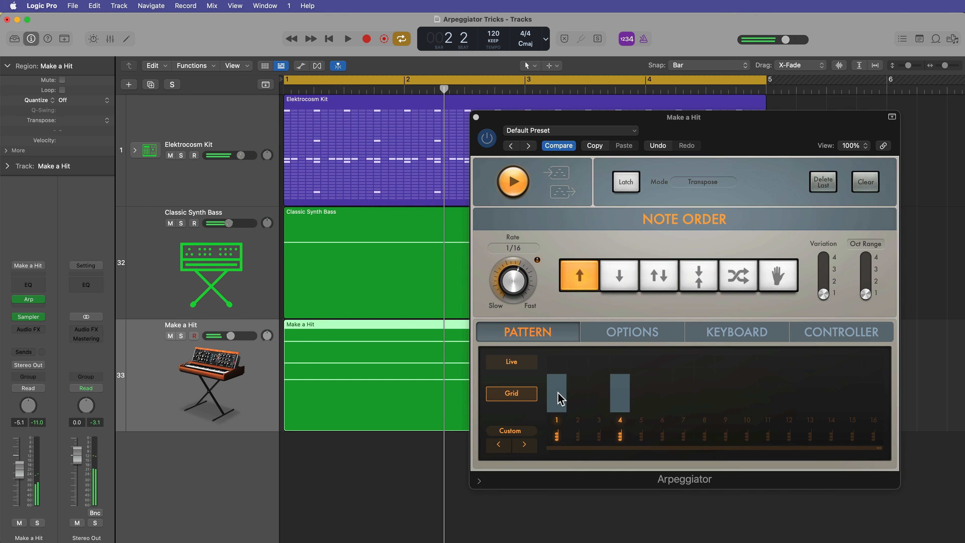
- Tie steps 1 to 3 of the grid pattern into one sustained chord and audition the pattern
click(589, 396)
mouse_move(558, 394)
mouse_down()
mouse_move(611, 392)
mouse_move(586, 394)
mouse_move(601, 397)
mouse_up()
key(space)
click(624, 418)
key(space)
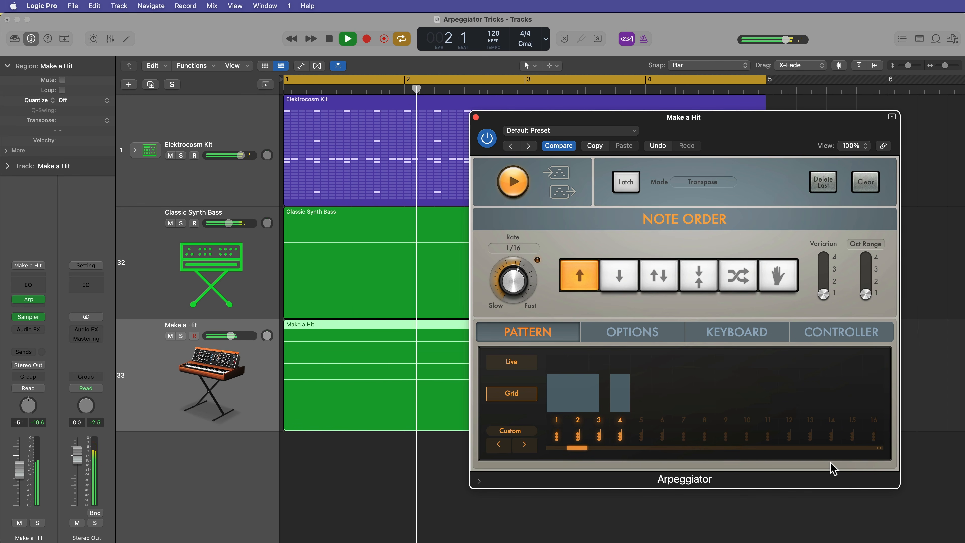
key(space)
- Add short, low-velocity chord hits on grid steps 15 and 16, and play the pattern
click(853, 436)
click(872, 433)
drag(854, 380, 847, 406)
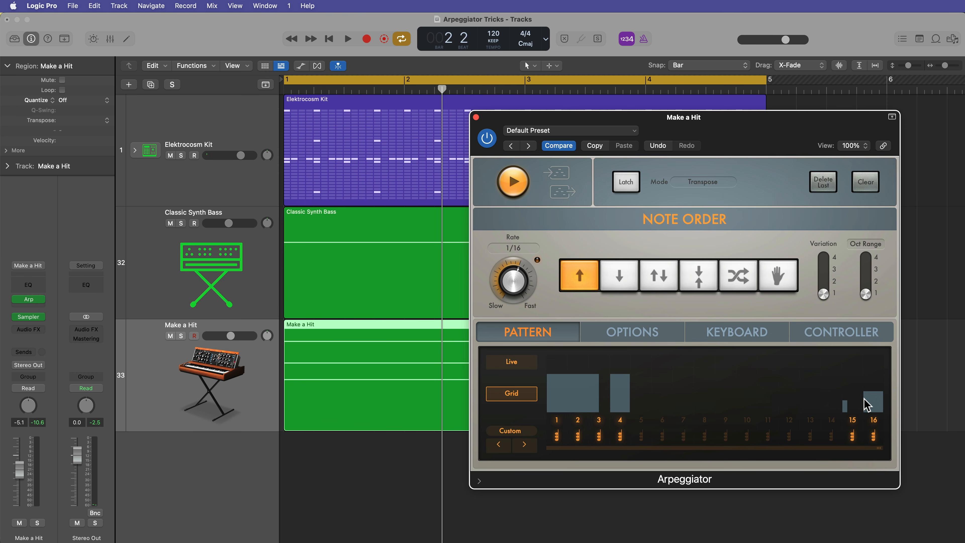
key(space)
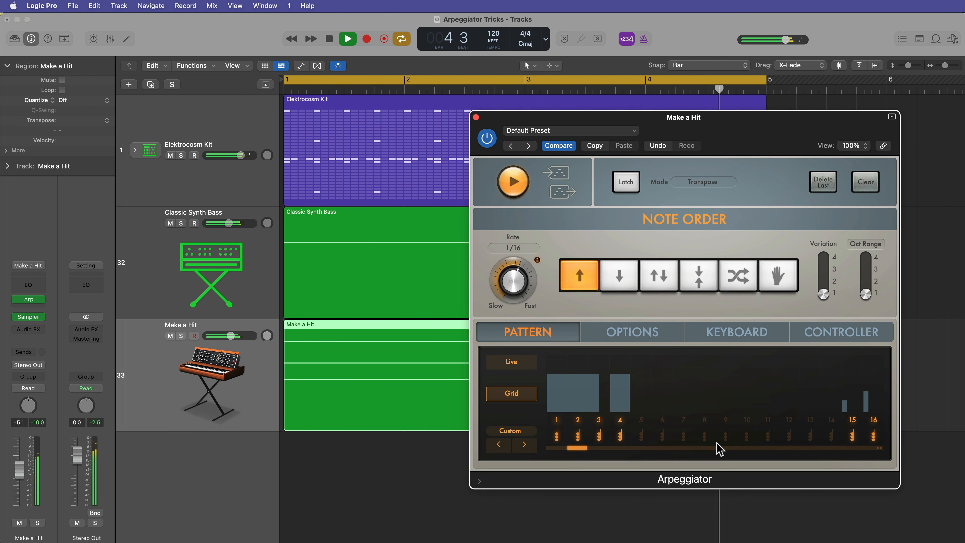
key(space)
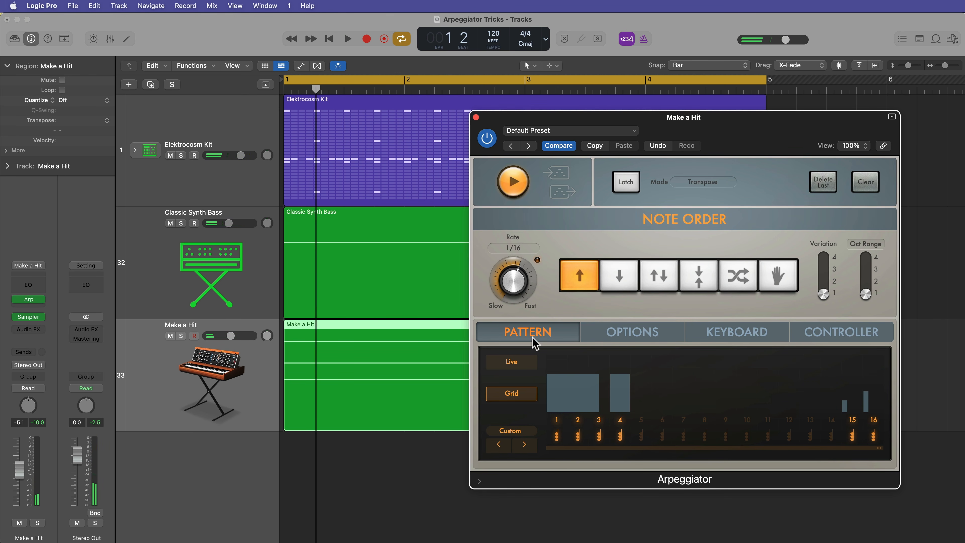
- Close the Arpeggiator window and select the Make a Hit region
click(476, 118)
click(584, 462)
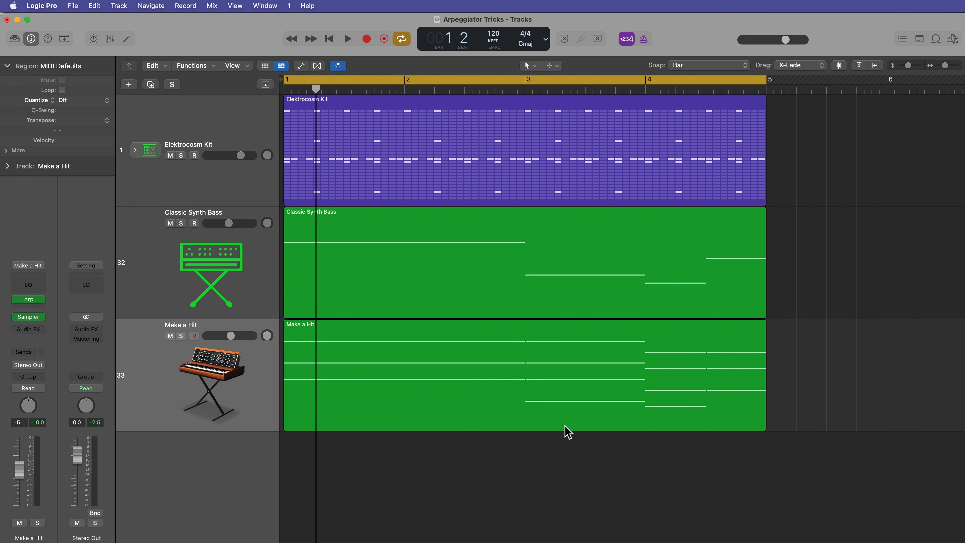
click(423, 401)
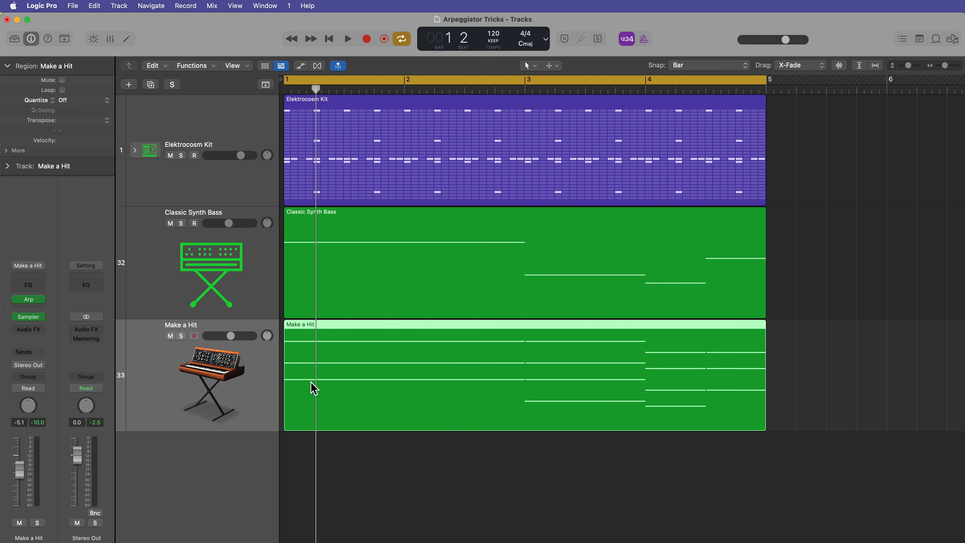
drag(302, 380, 552, 399)
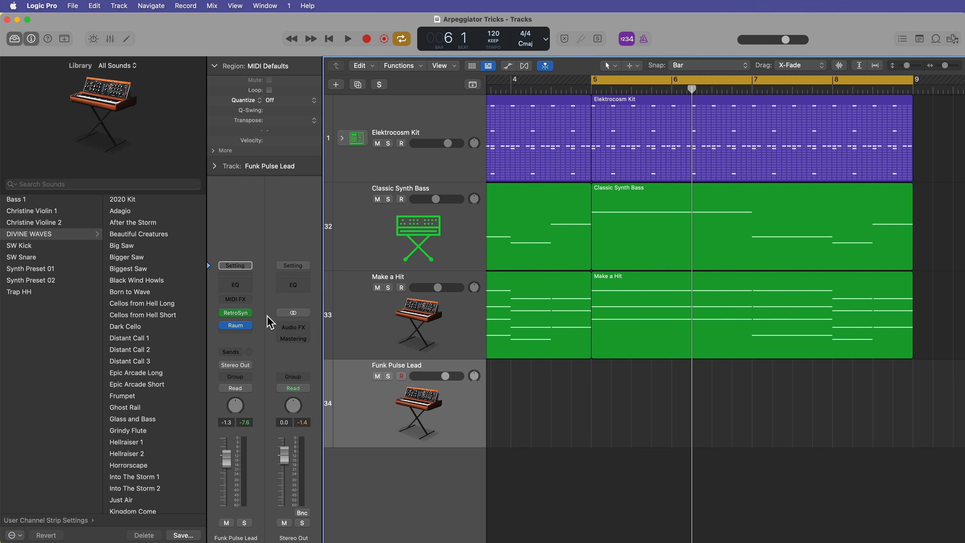
- Copy the Make a Hit region at bar 5 to the Funk Pulse Lead track, solo that track, and audition it
drag(631, 348, 636, 395)
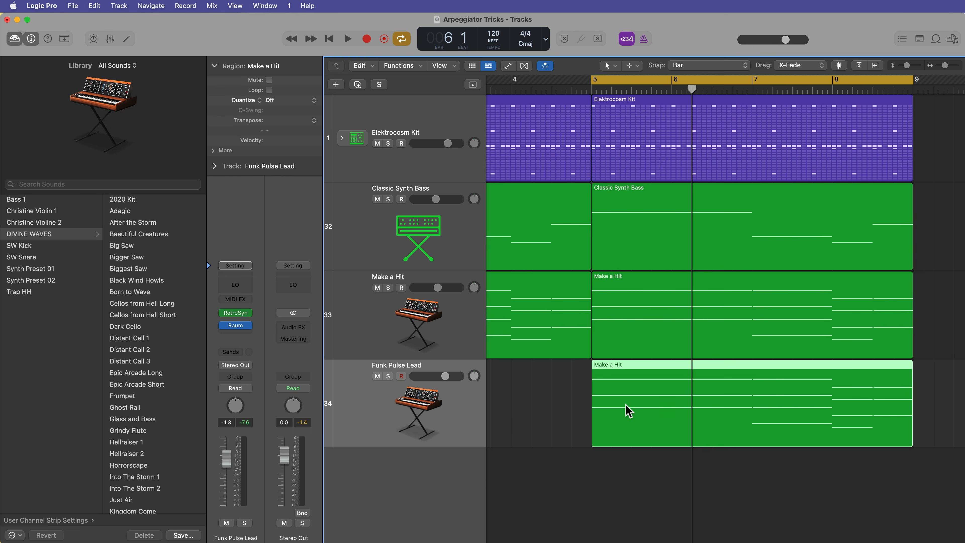
key(s)
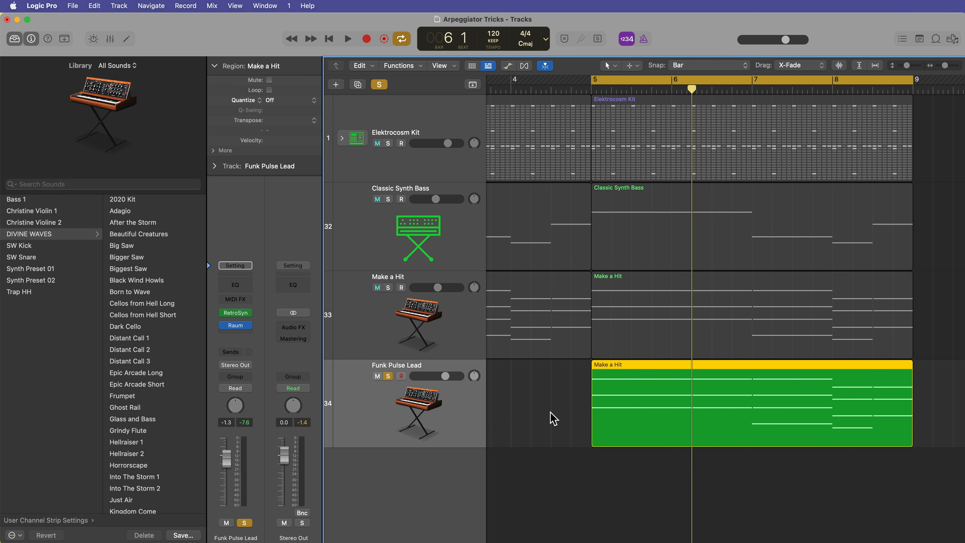
key(space)
key(space)
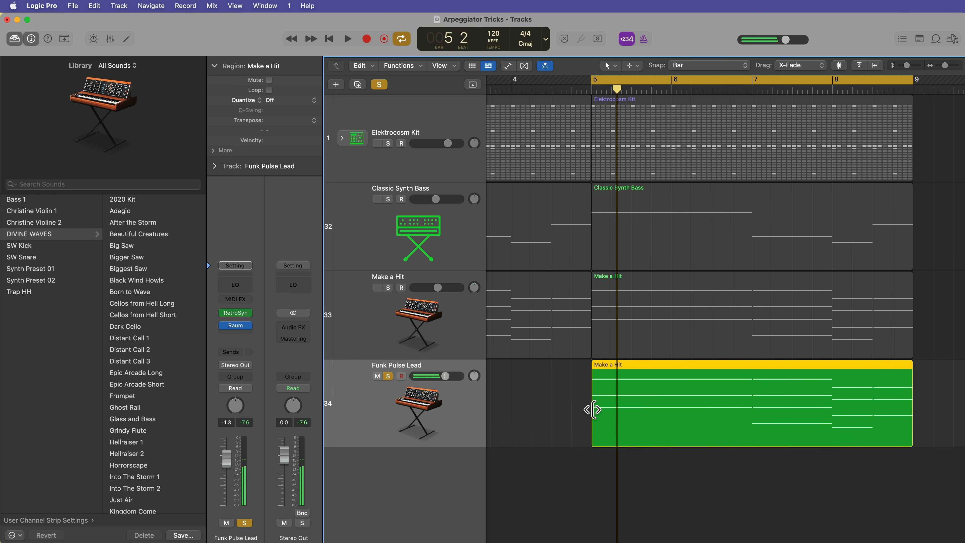
- Insert an Arpeggiator on the Funk Pulse Lead track and switch its pattern to a grid 16 steps long
click(249, 300)
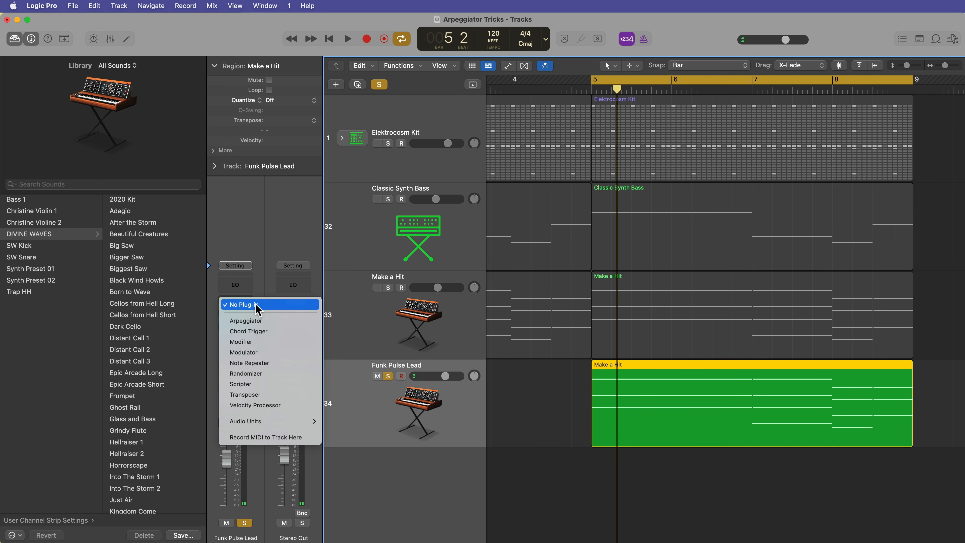
click(246, 324)
drag(734, 148, 406, 109)
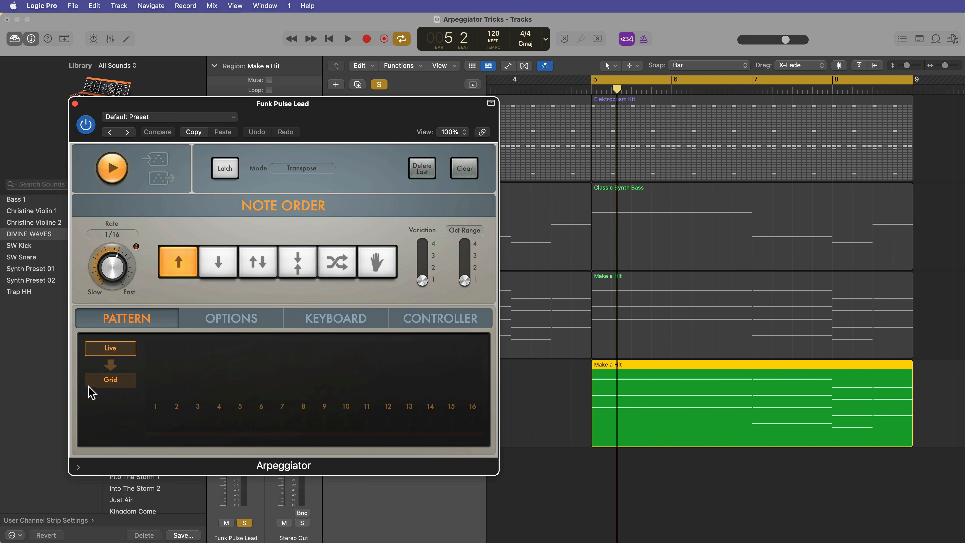
click(109, 380)
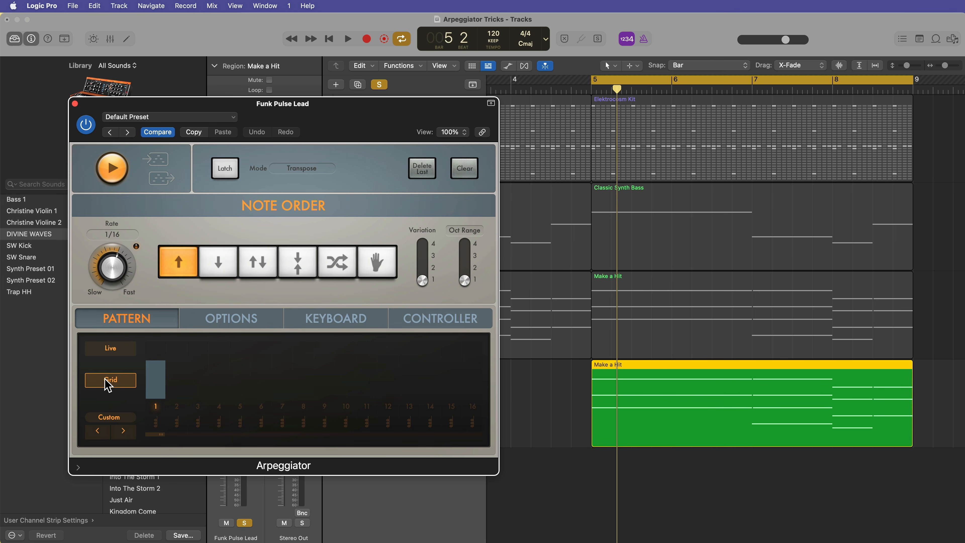
drag(161, 434, 452, 455)
click(455, 409)
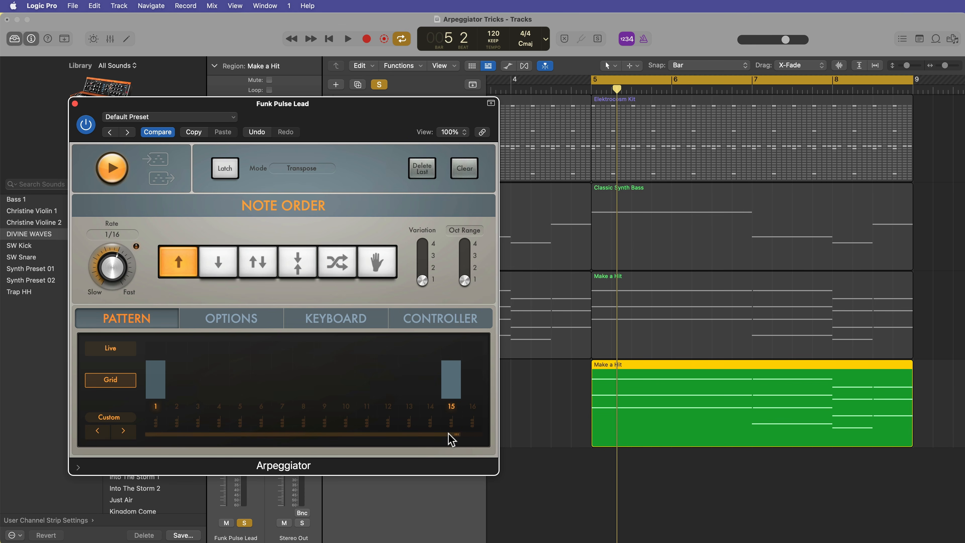
drag(458, 438, 478, 439)
click(454, 409)
- Tie grid steps 1 to 5 into one sustained note, and activate steps 15, 13, 11 and a low-velocity step 10
drag(157, 383, 233, 384)
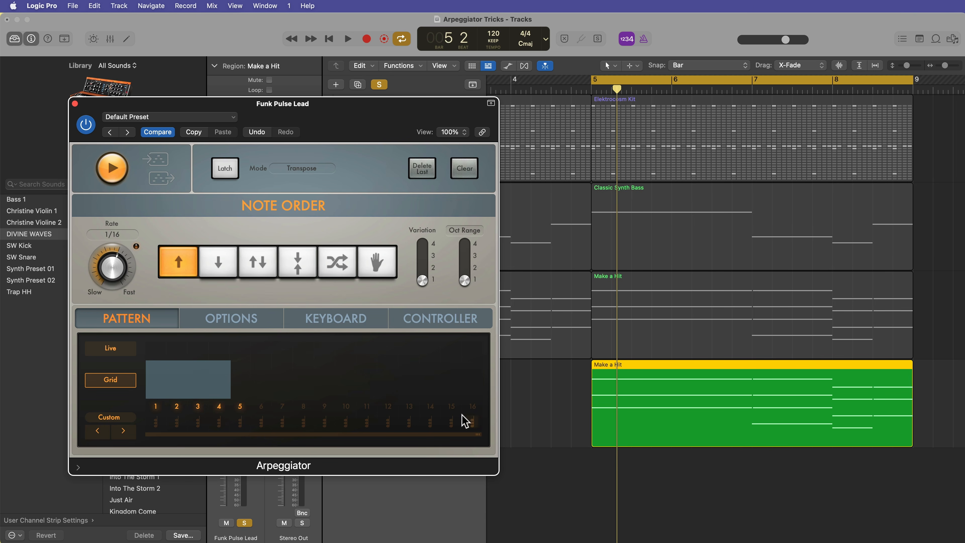
click(451, 408)
click(409, 408)
click(367, 409)
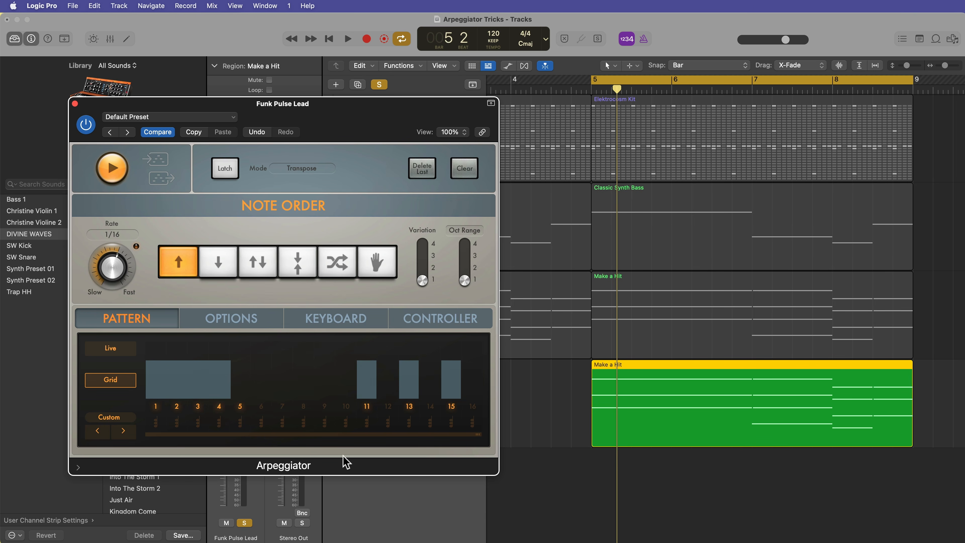
click(345, 408)
drag(344, 375, 350, 400)
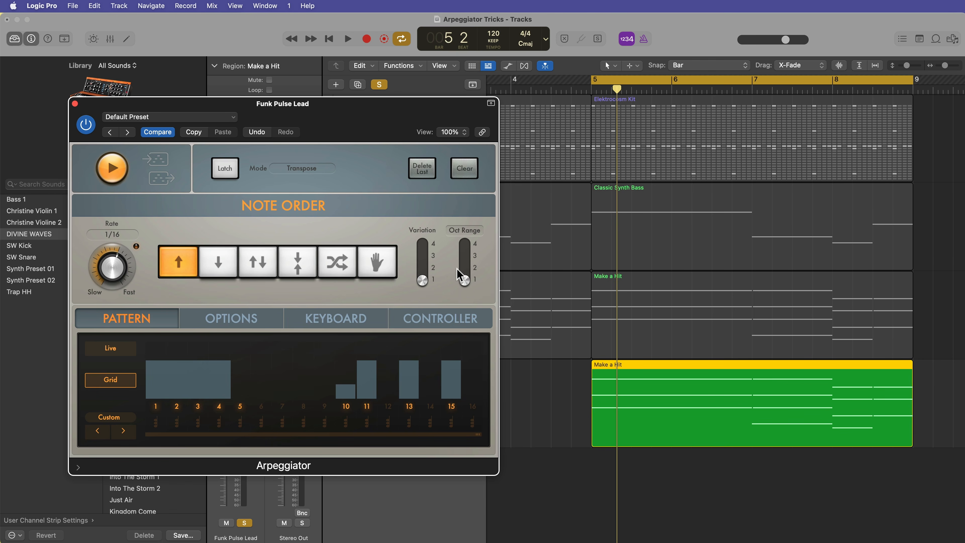
- Audition the soloed arpeggio pattern, set Variation to 2, and play it again
click(473, 232)
key(space)
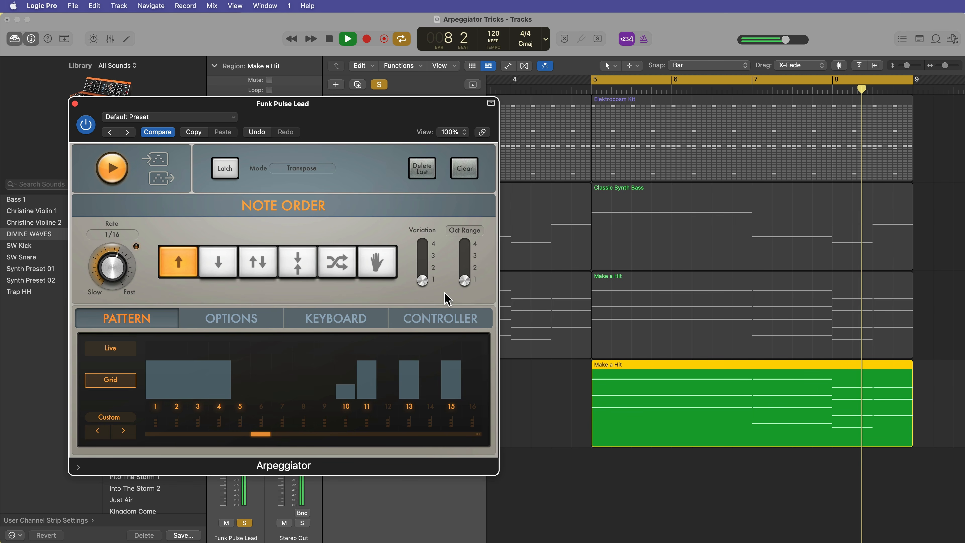
key(space)
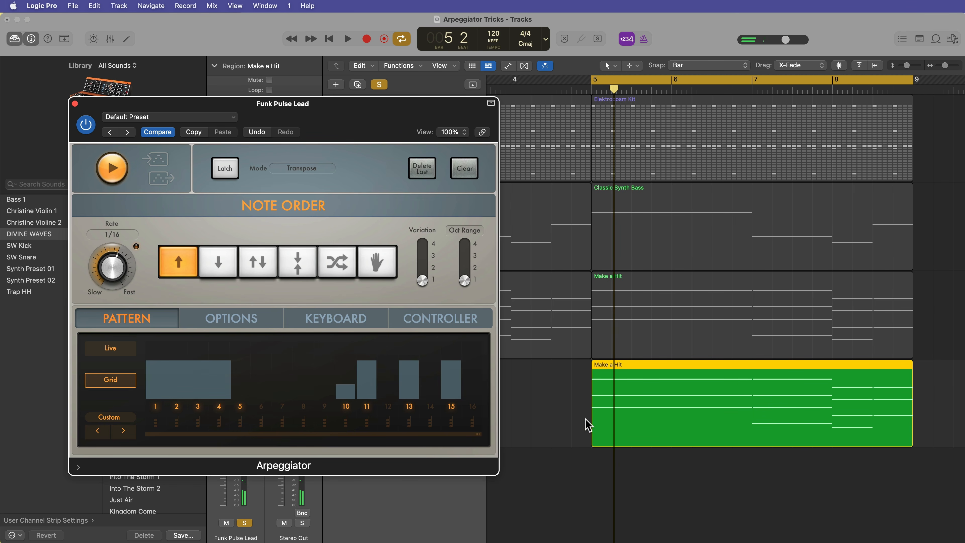
drag(422, 280, 424, 270)
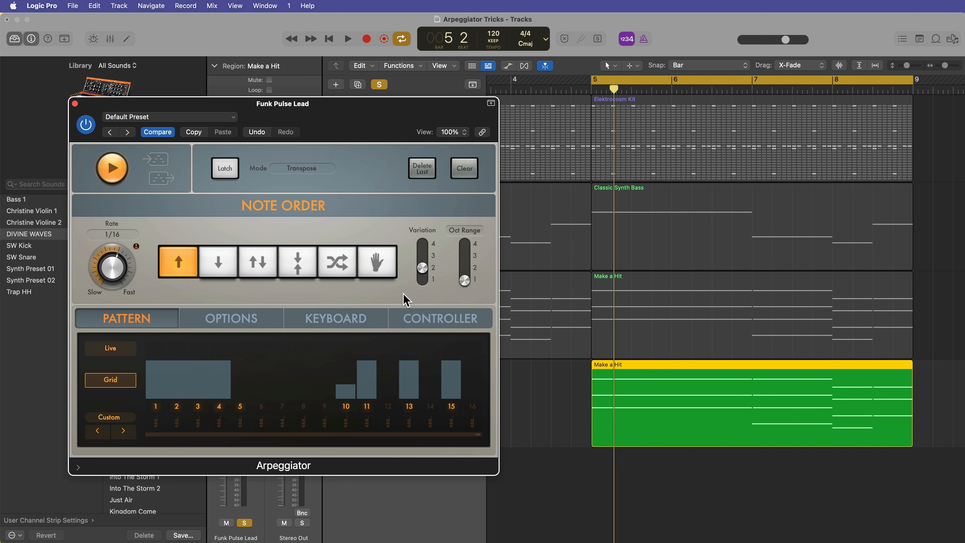
key(space)
key(space)
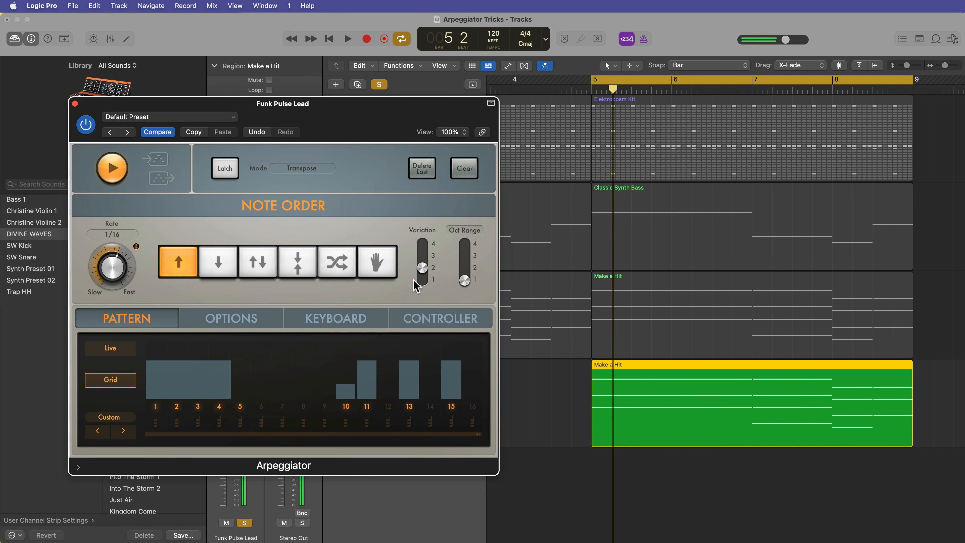
- Try Variation 3 with the arpeggio playing, and return Variation to 2 with another audition
drag(424, 271, 424, 262)
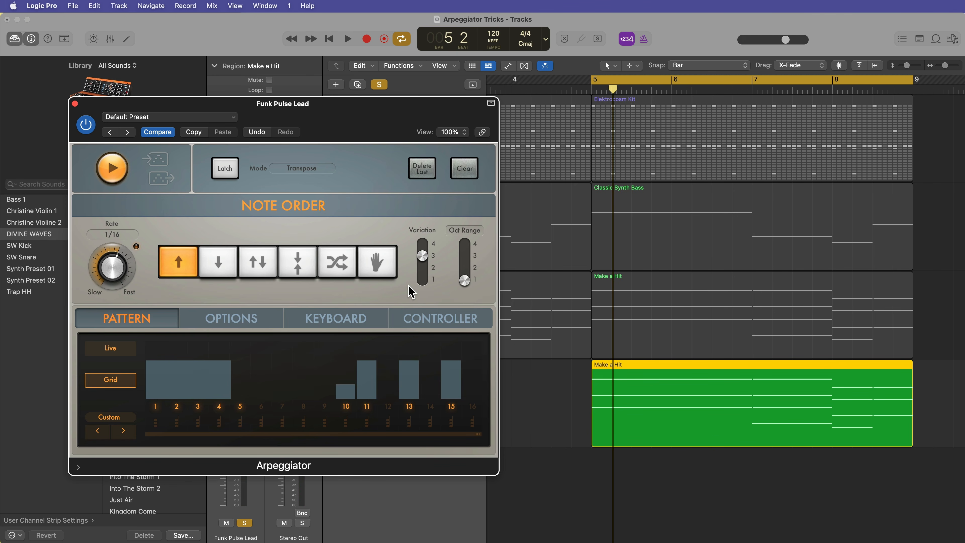
key(space)
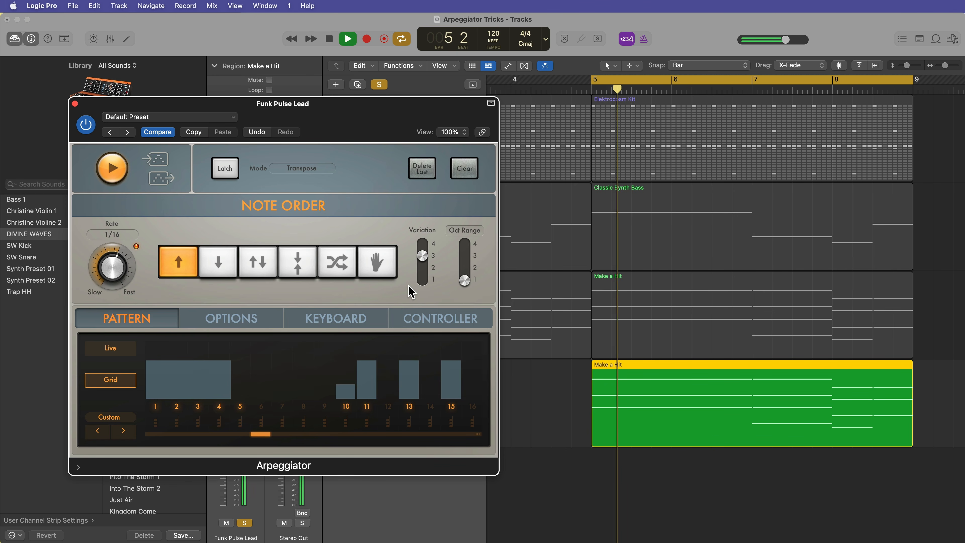
key(space)
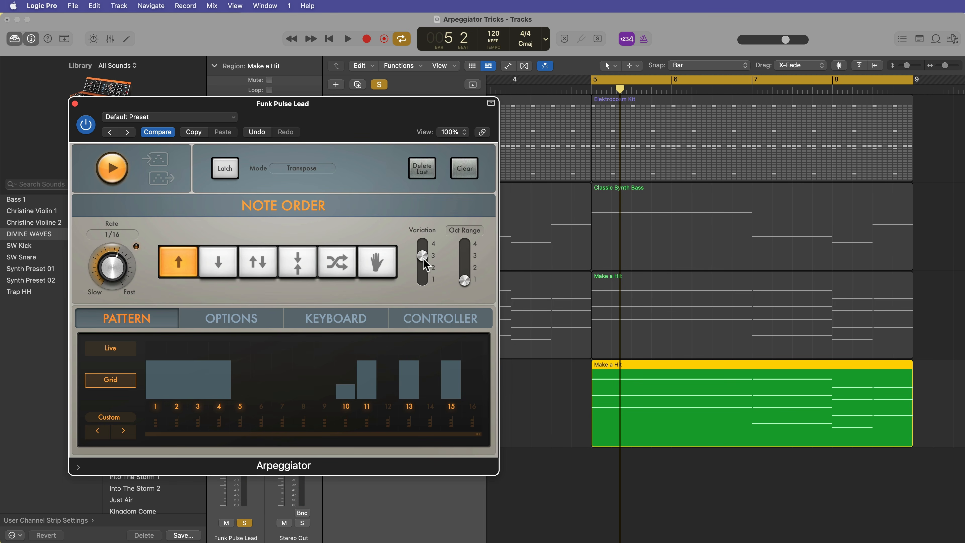
drag(426, 263, 423, 270)
key(space)
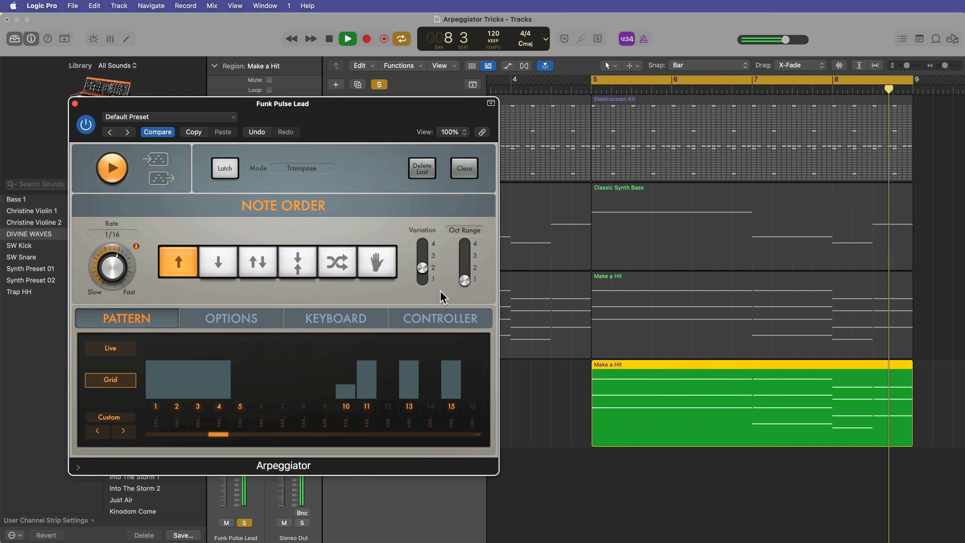
key(space)
- Set the arpeggio's Oct Range to 2 and audition the result
drag(465, 280, 466, 268)
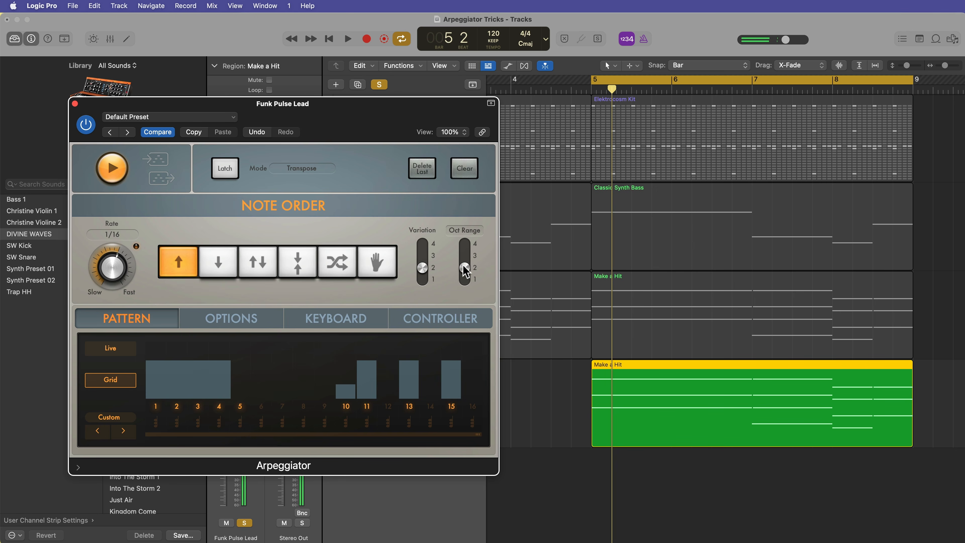
key(space)
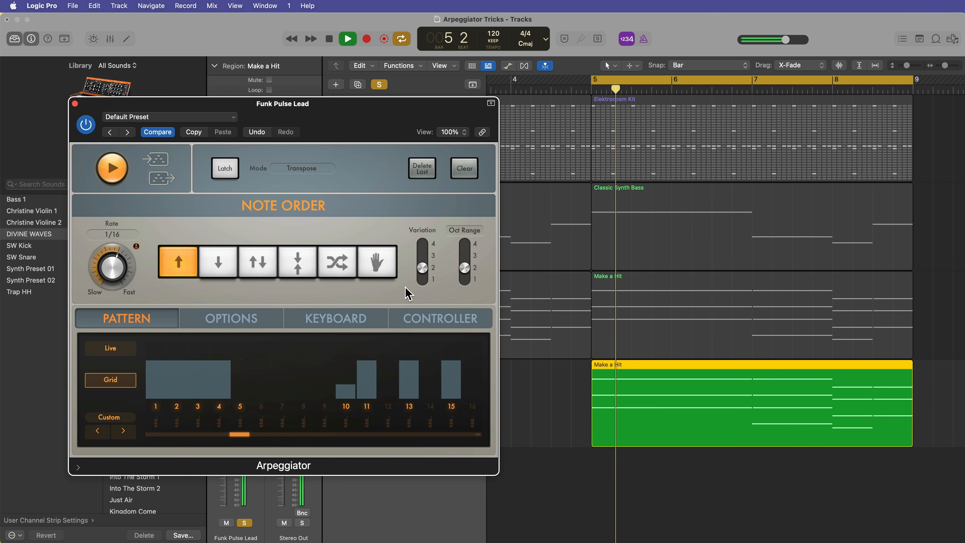
key(space)
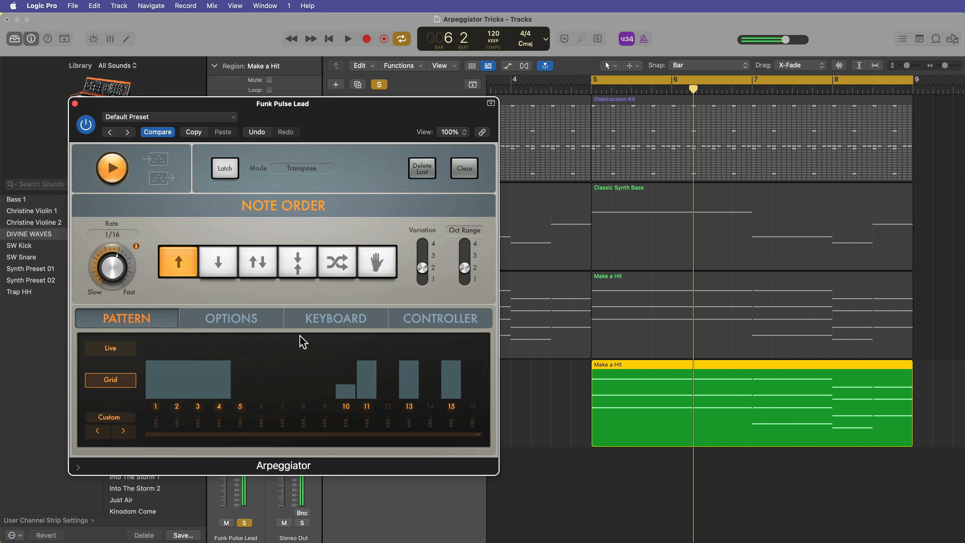
- Unsolo the Funk Pulse Lead track, and shorten the note on grid step 10 while the full mix plays
key(ctrl+s)
click(574, 428)
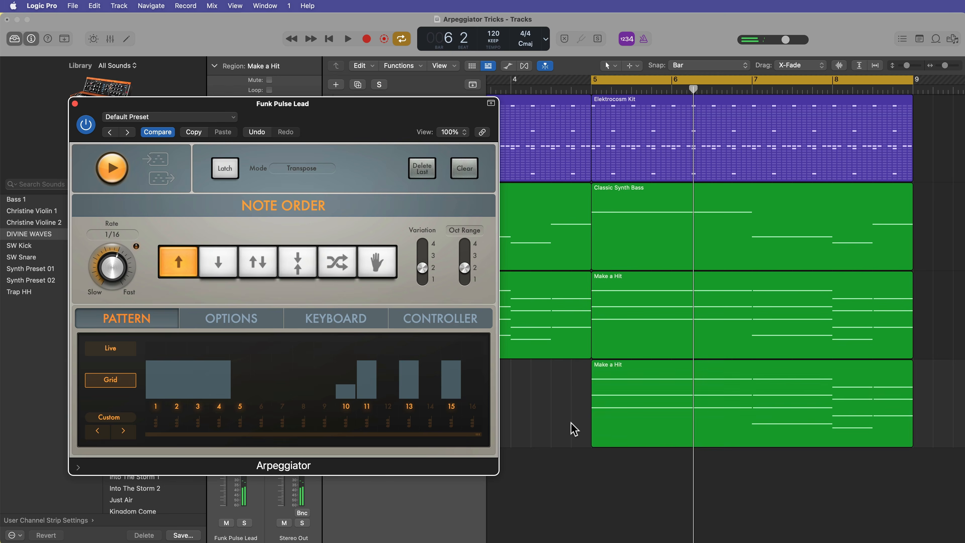
key(space)
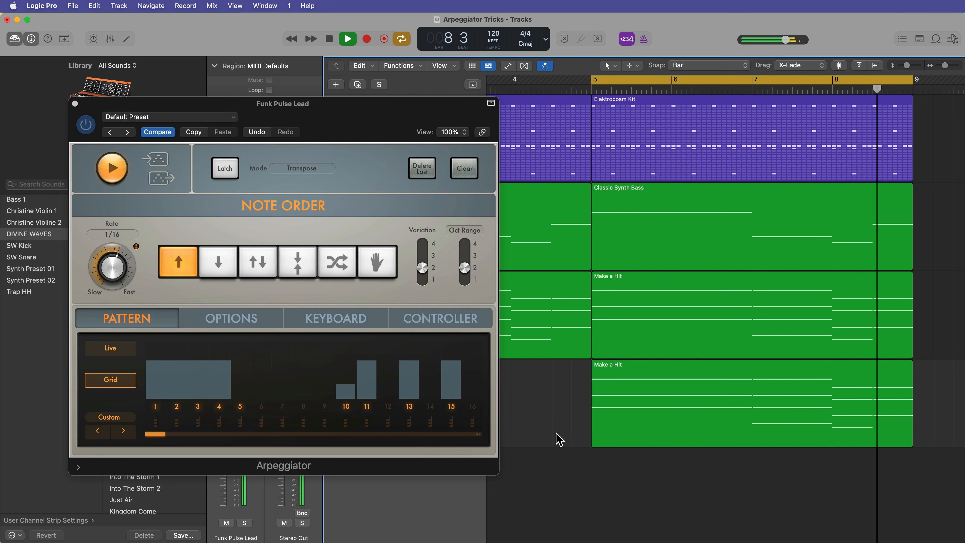
click(345, 395)
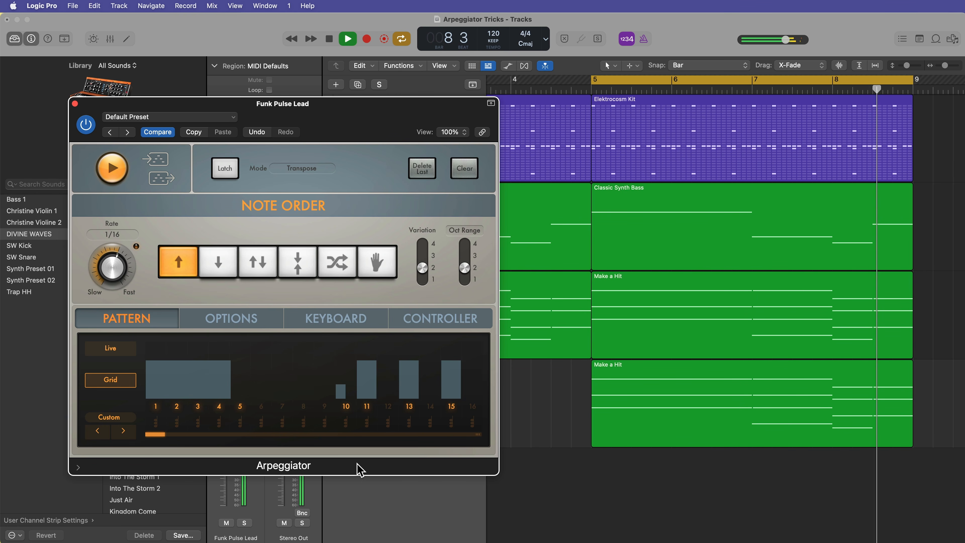
key(space)
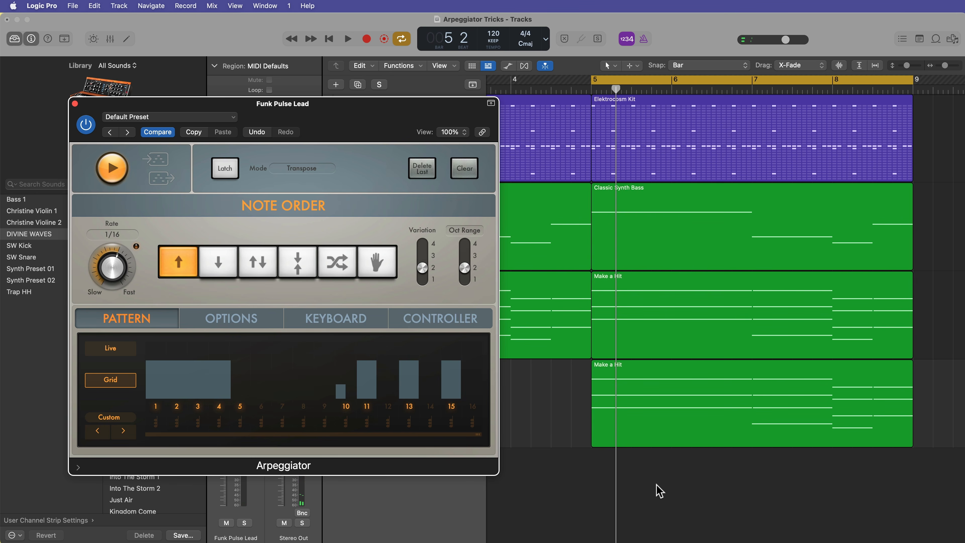
drag(671, 487, 717, 437)
click(731, 468)
click(711, 400)
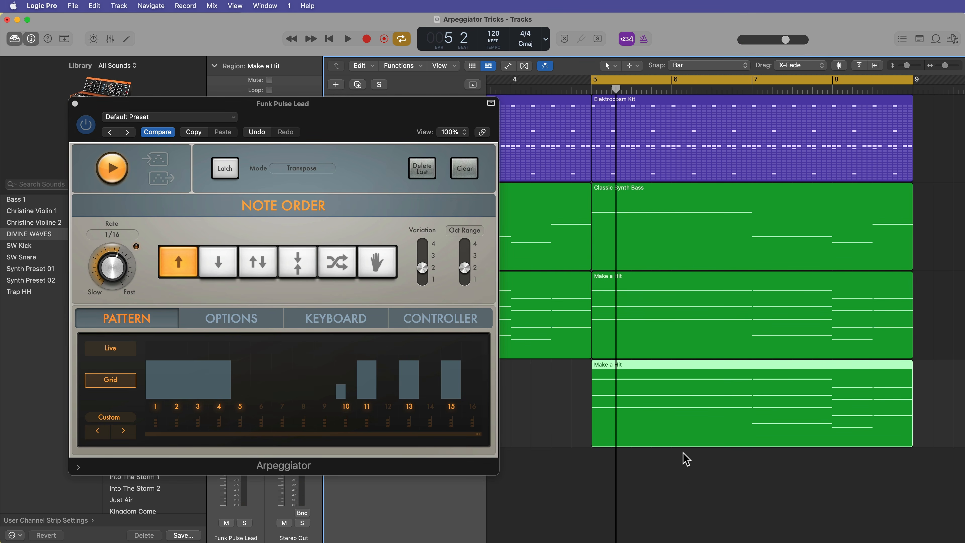
click(683, 492)
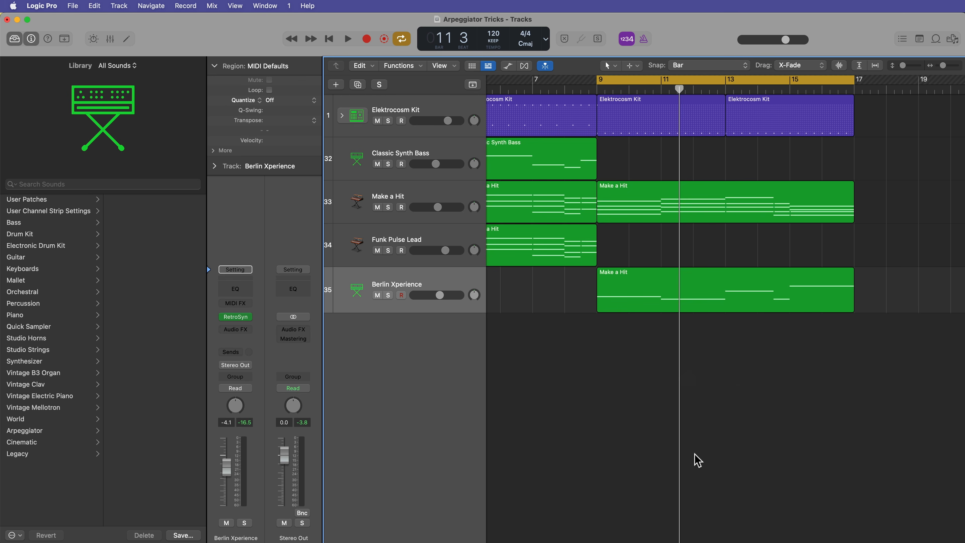
- Select the Make a Hit region at bar 9 and audition it with the other tracks
click(665, 219)
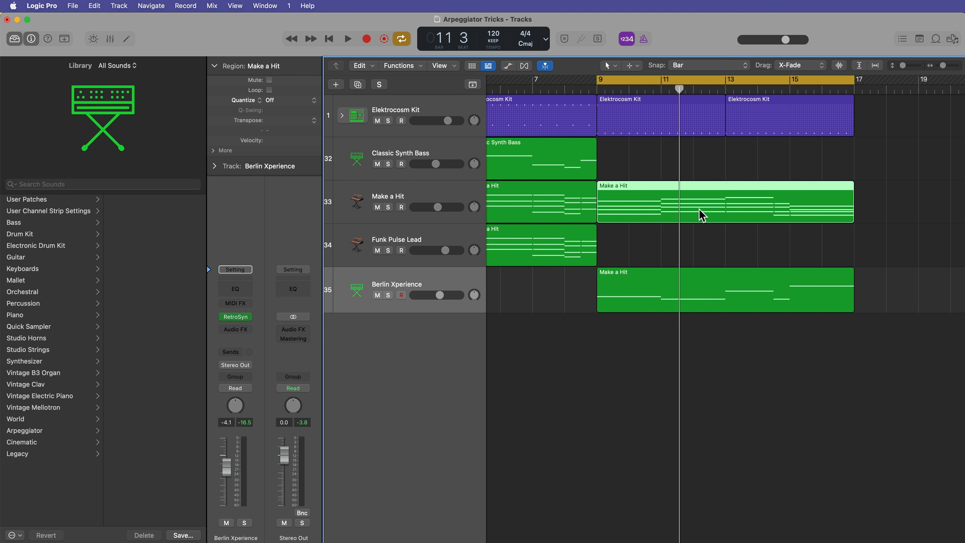
click(732, 384)
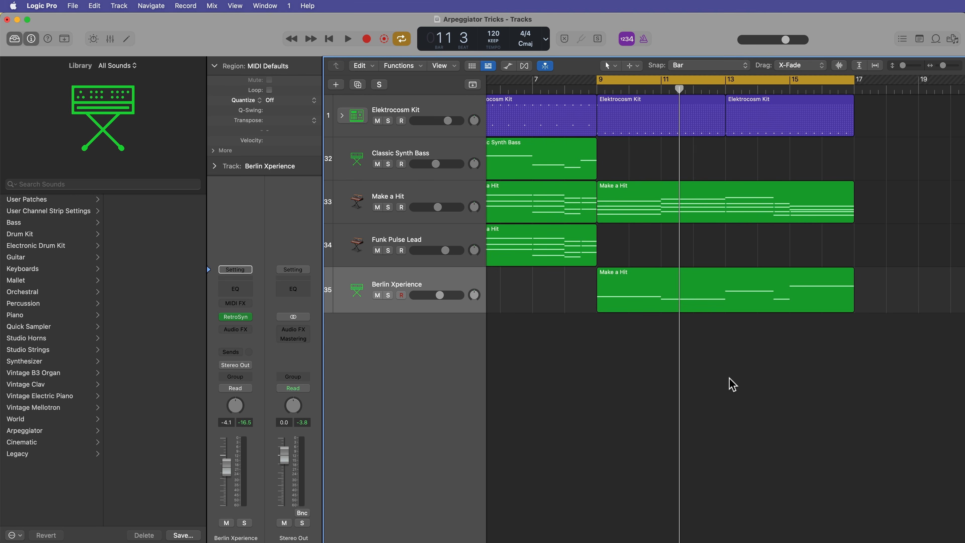
click(631, 301)
click(660, 210)
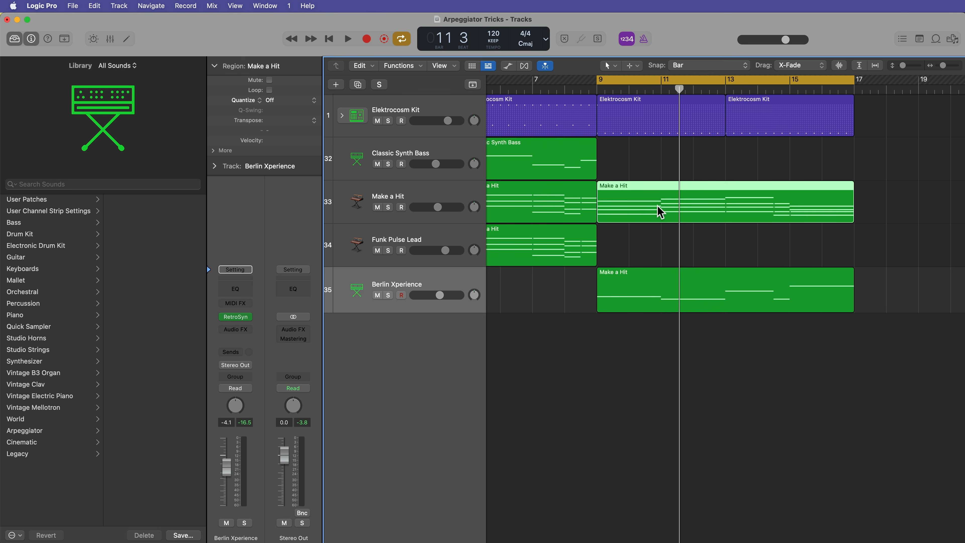
key(shift+space)
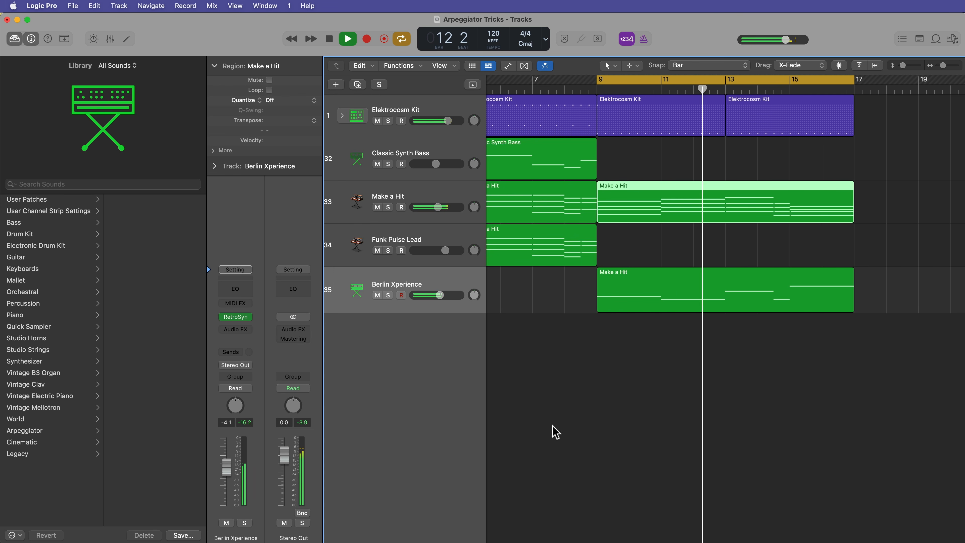
key(space)
- Open the Arpeggiator on the Make a Hit track to examine its grid pattern, and close it
click(435, 196)
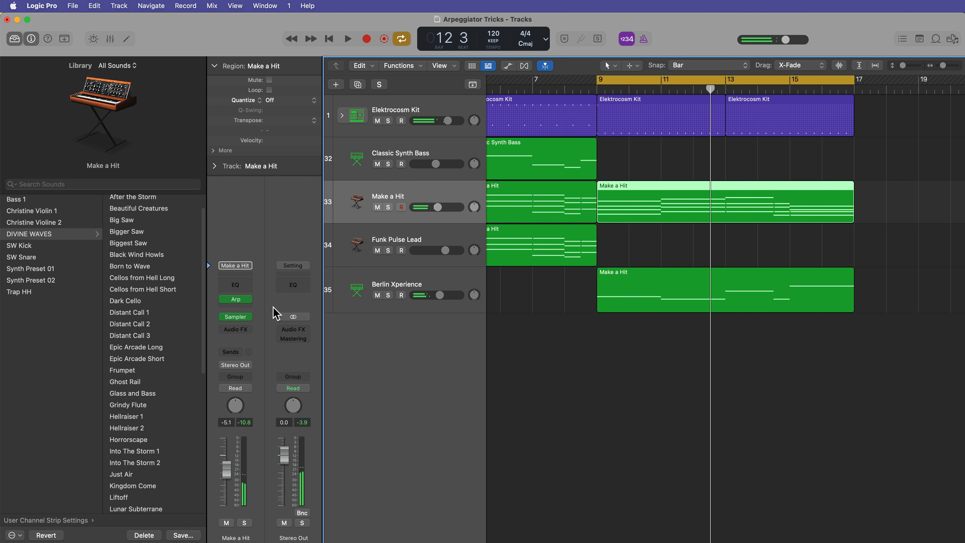
click(237, 299)
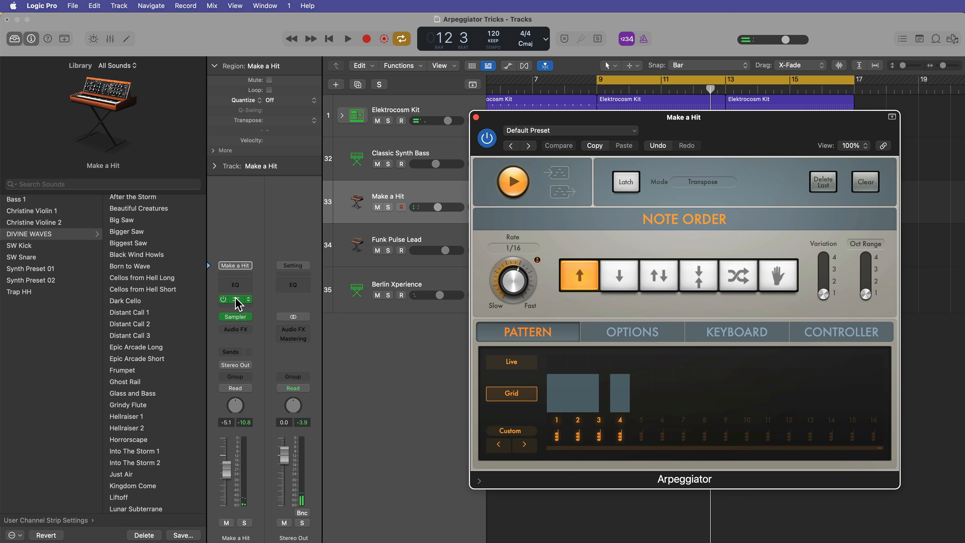
click(235, 299)
click(618, 446)
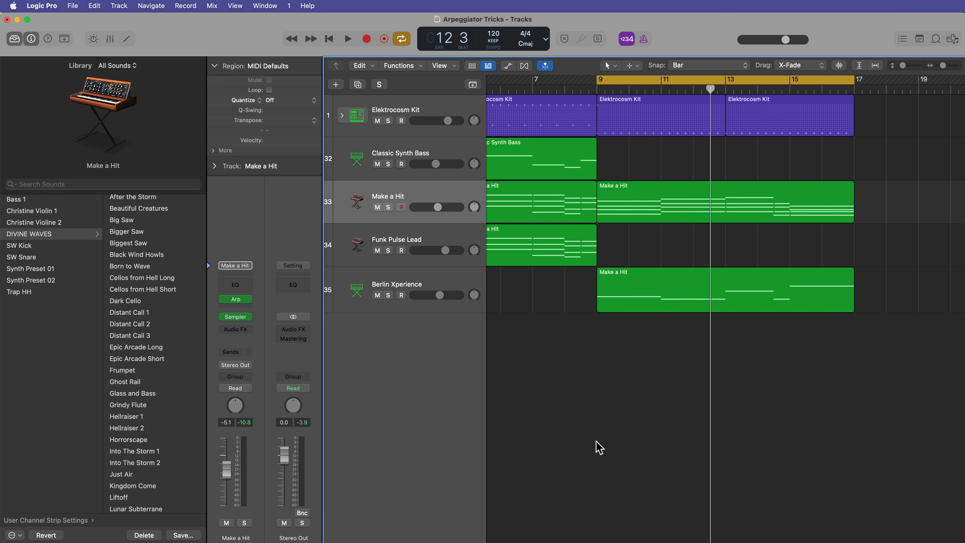
- Move the bar 9 Make a Hit region to a new Make a Hit track above Berlin Xperience, and reset that track's channel strip
click(627, 208)
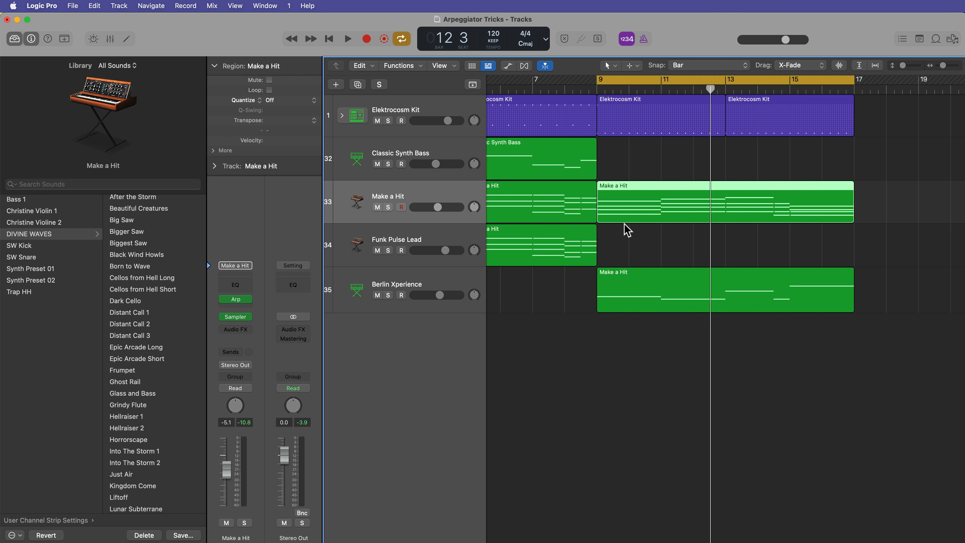
drag(627, 219, 632, 342)
drag(407, 294, 431, 403)
click(454, 282)
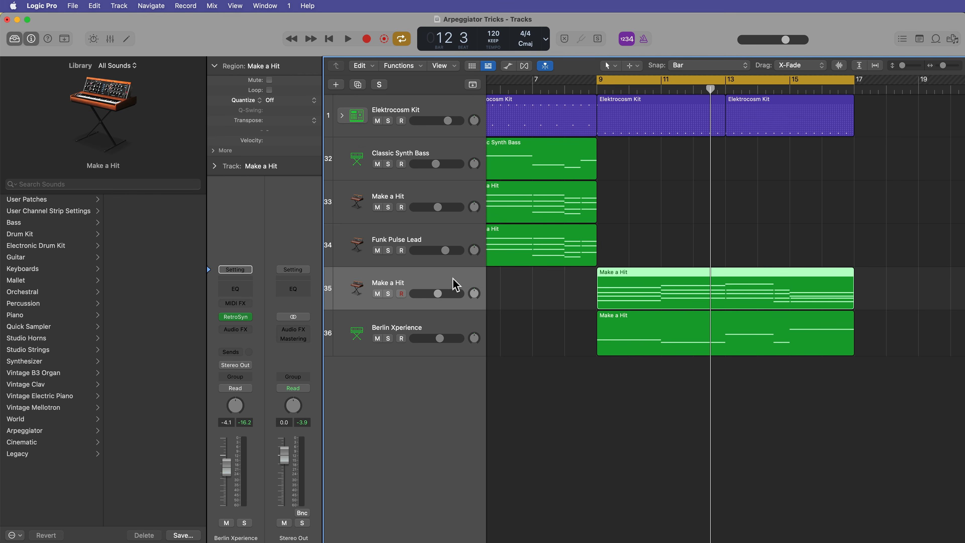
click(230, 266)
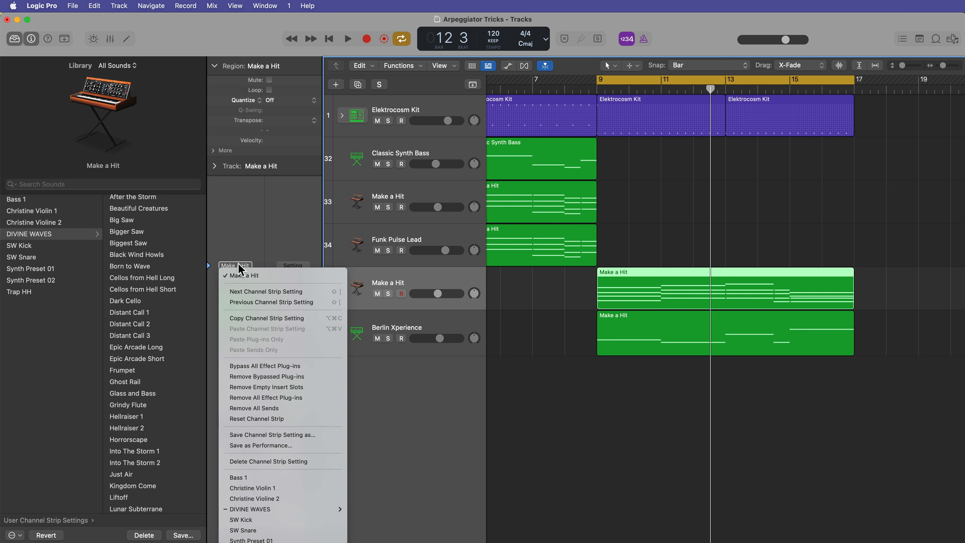
click(294, 419)
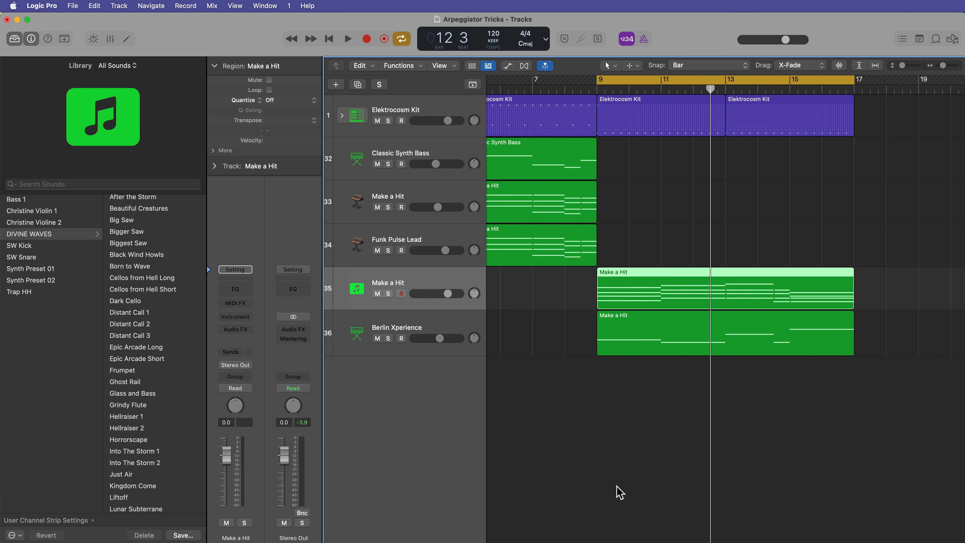
- Duplicate the empty Make a Hit track twice, and load the DIVINE WAVES setting Epic Arcade Short on the first of the three tracks
click(356, 87)
click(355, 87)
click(443, 292)
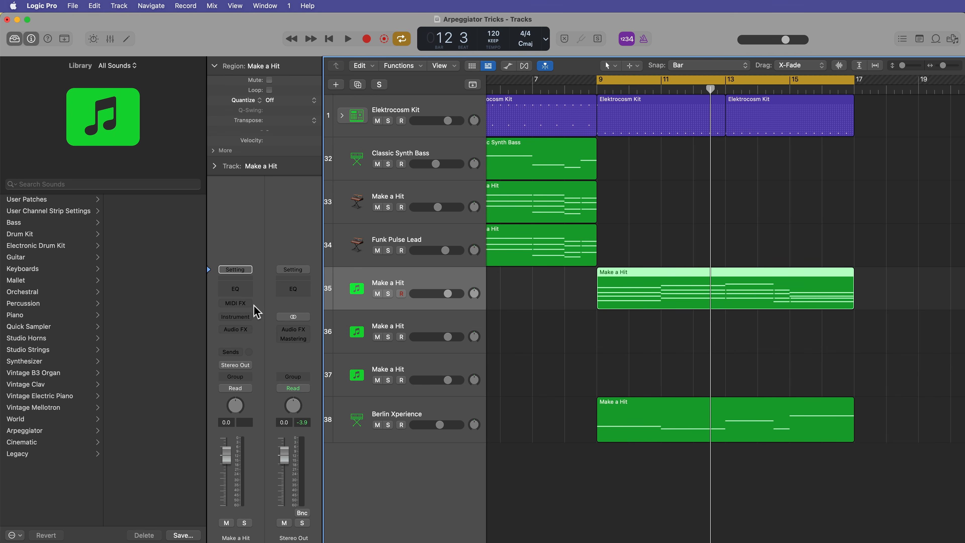
click(54, 213)
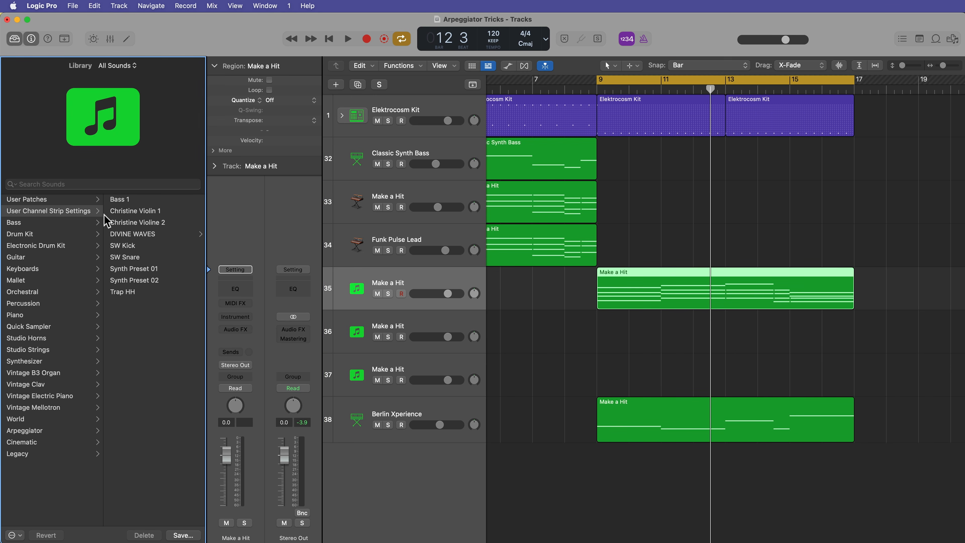
click(148, 236)
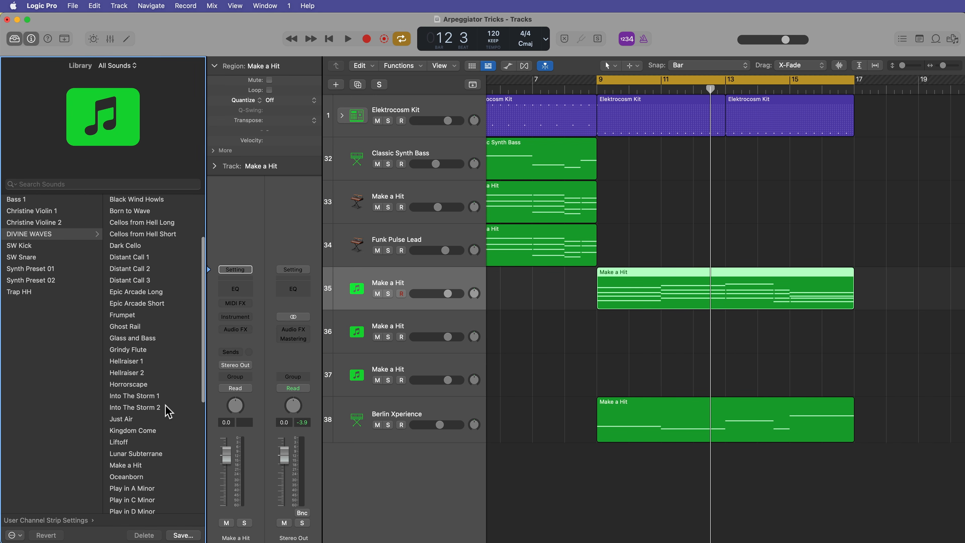
click(154, 304)
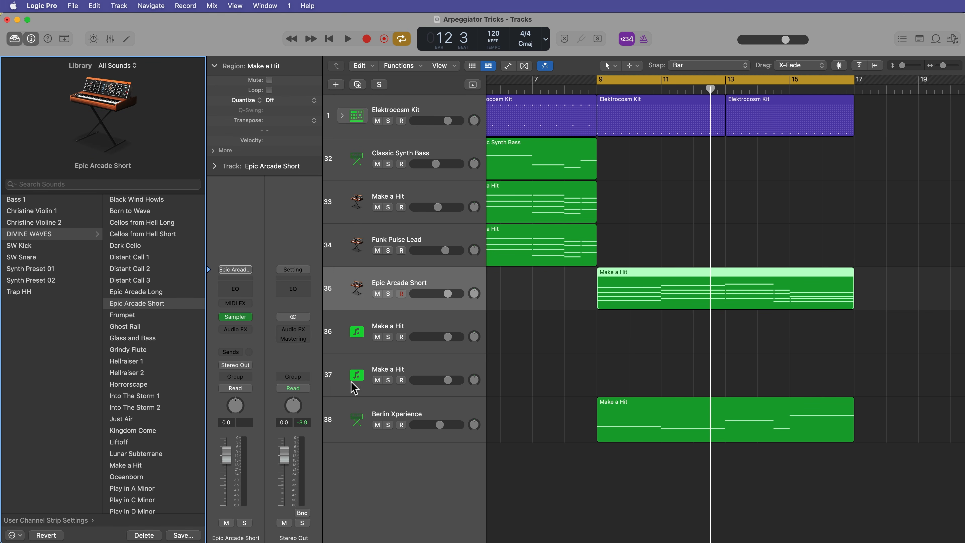
- Load the DIVINE WAVES setting Epic Arcade Short on the second empty track and Seabeast 1 on the third
click(403, 331)
click(50, 210)
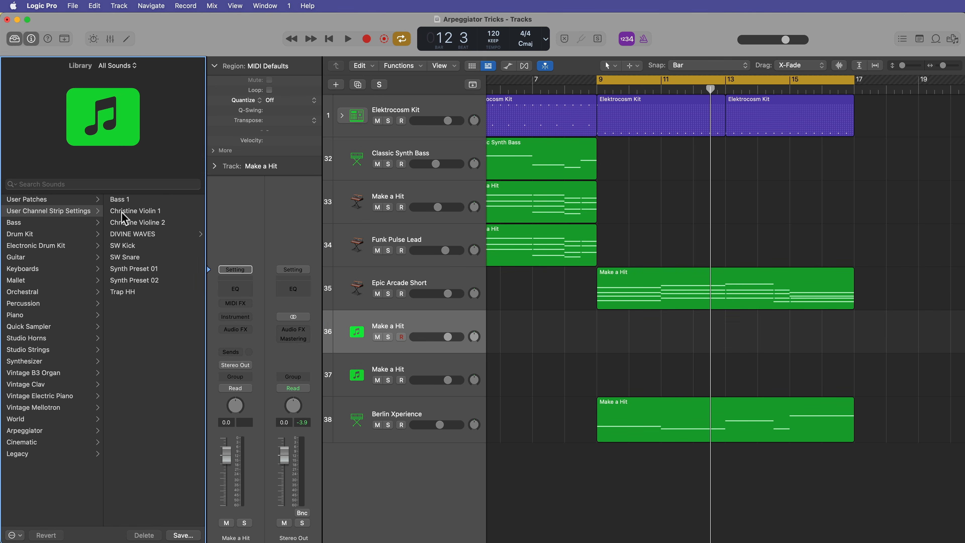
click(135, 234)
click(159, 384)
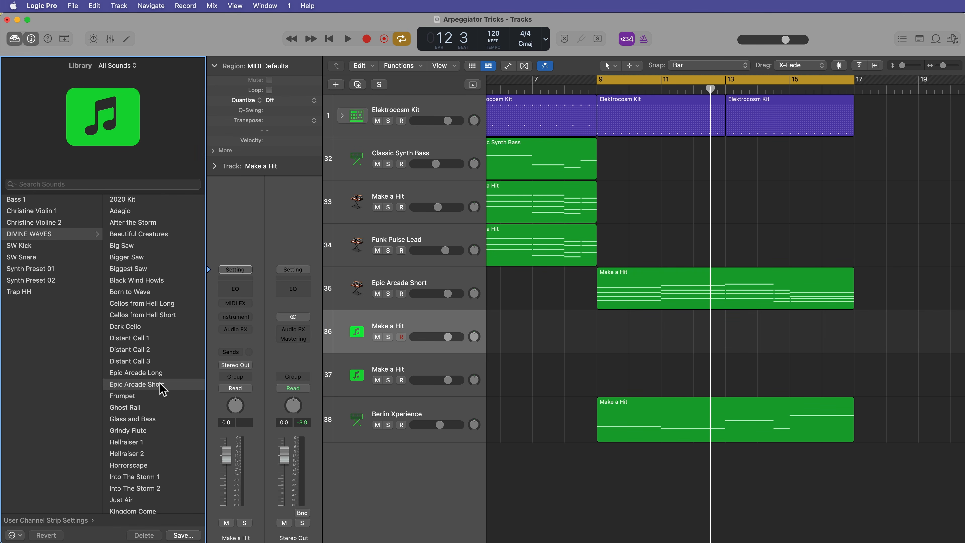
scroll(170, 402, down, 5)
scroll(170, 402, down, 5)
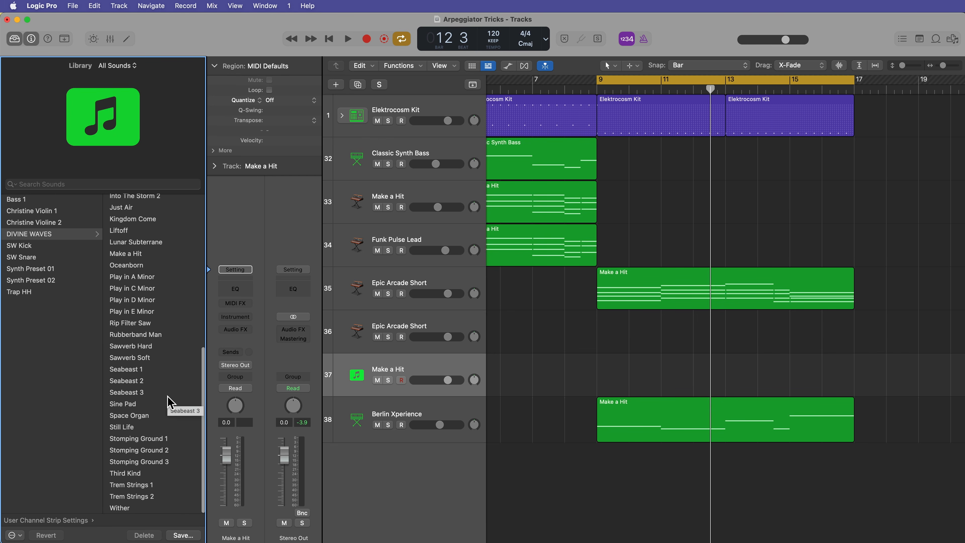
click(152, 370)
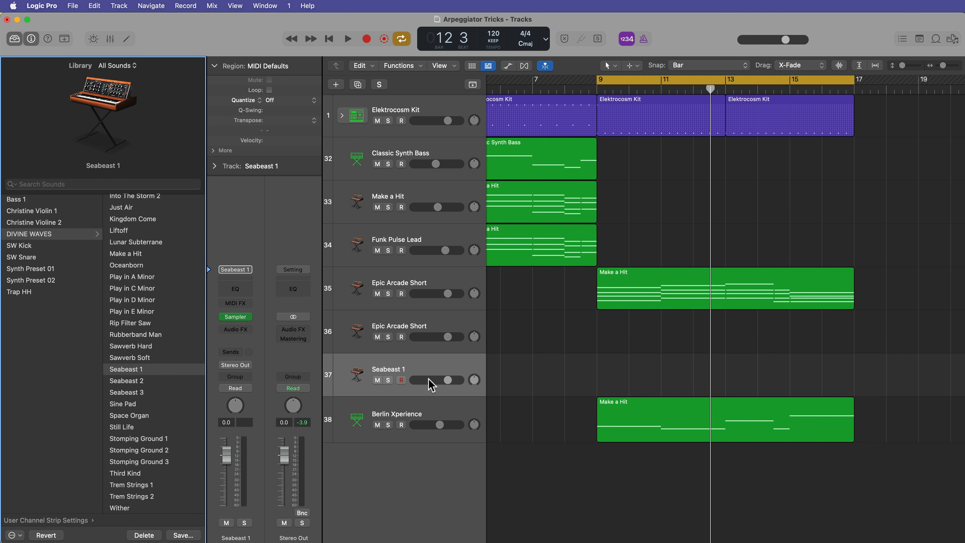
- Group the two Epic Arcade Short tracks and the Seabeast 1 track into a summing track stack
click(458, 287)
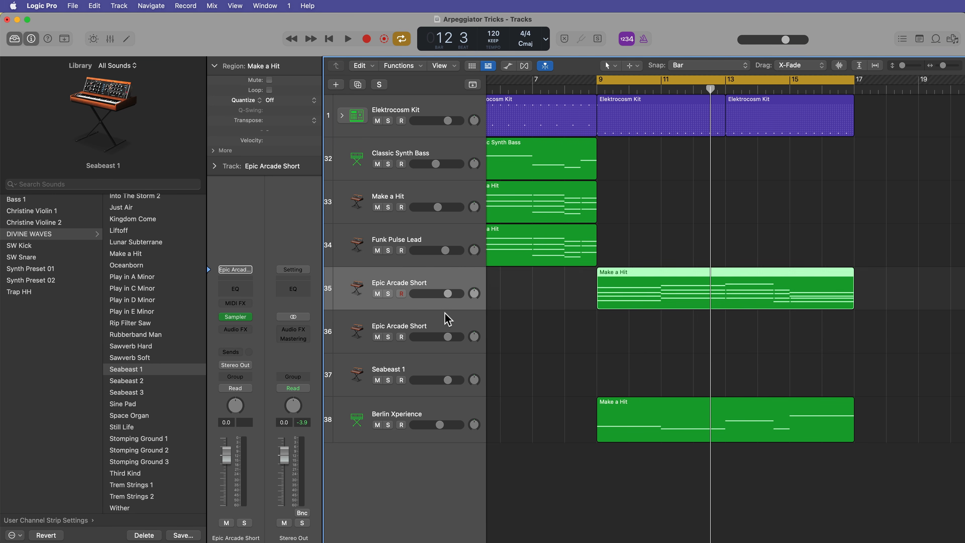
click(446, 321)
click(444, 371)
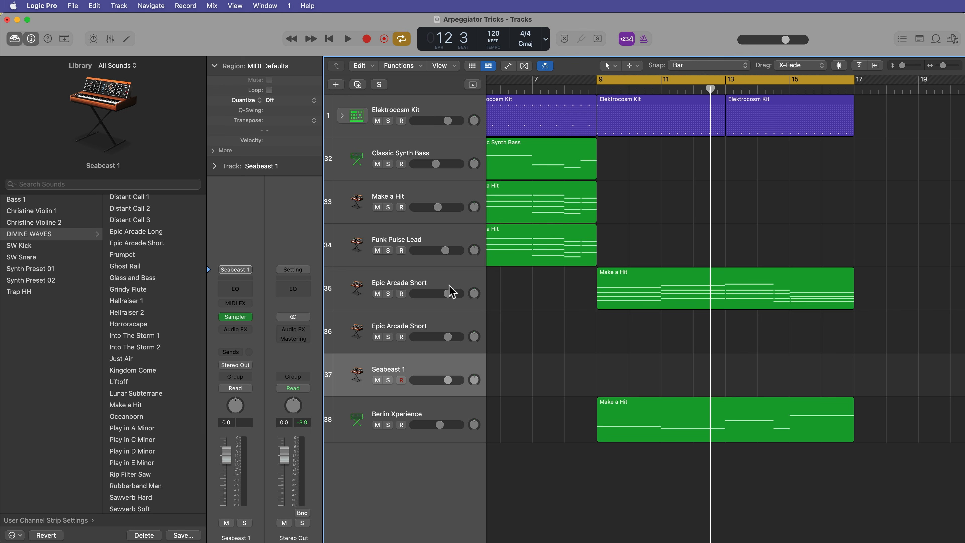
click(618, 300)
shift+click(424, 283)
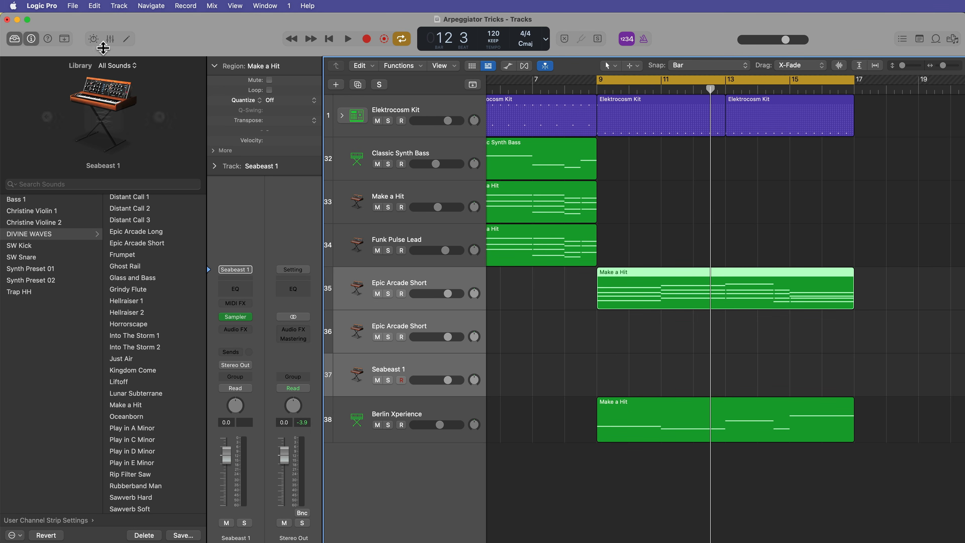
click(119, 6)
click(173, 131)
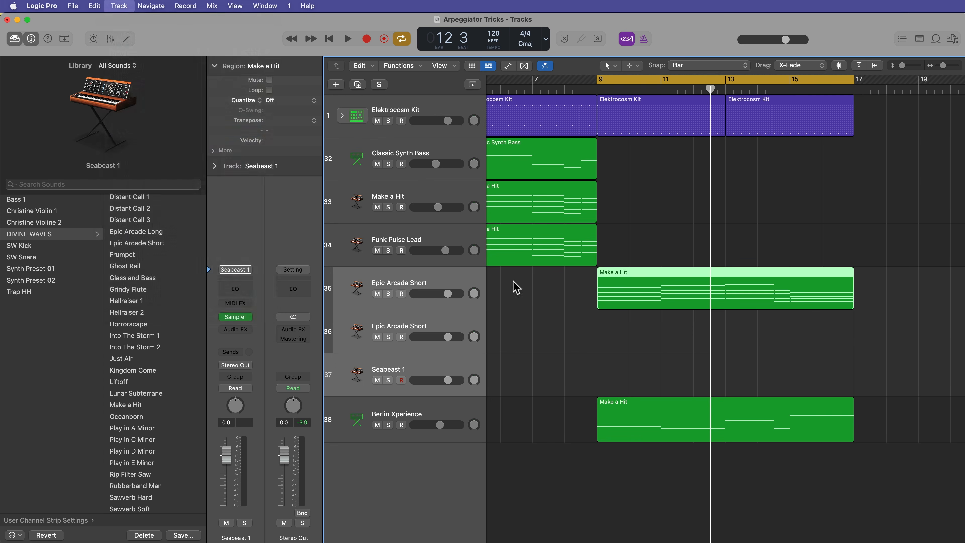
click(561, 326)
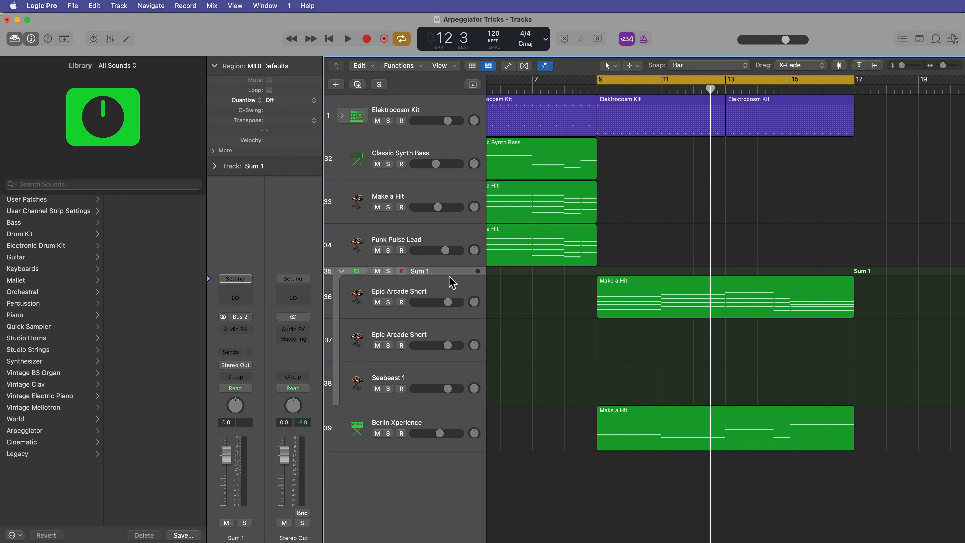
- Move the bar 9 Make a Hit region up to the stack's main track, and rename the stack Arps + Pad
drag(646, 304, 652, 330)
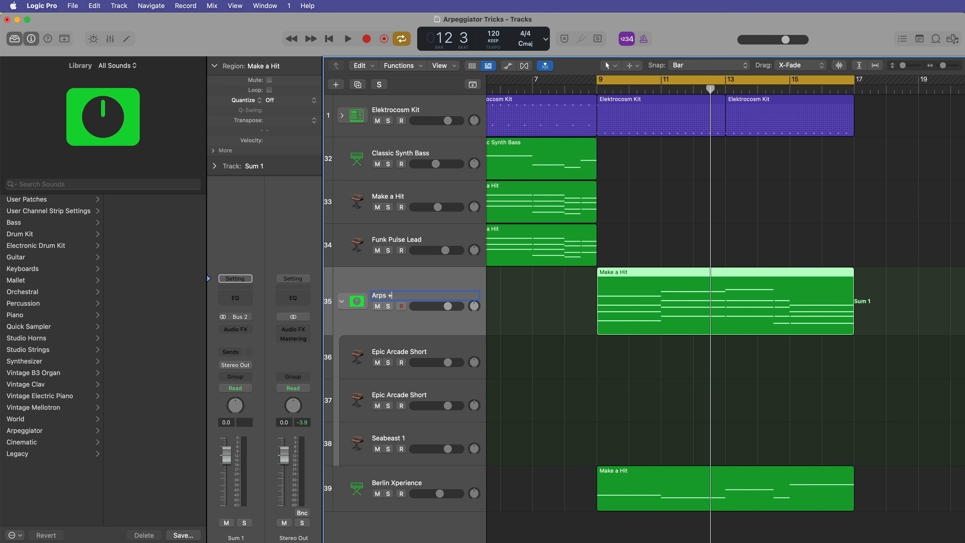
text(Arps + Pad)
key(Return)
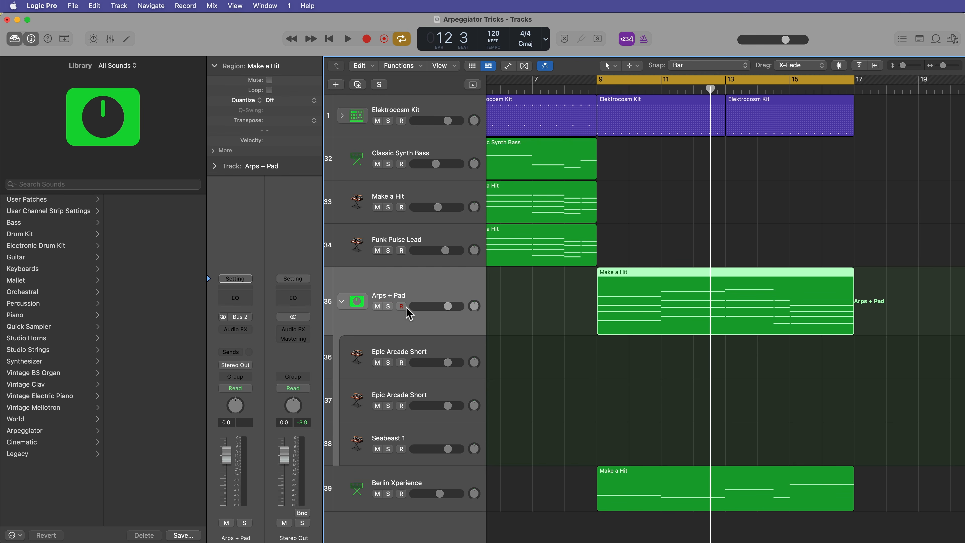
- Solo the Arps + Pad stack and audition its three layered sounds
click(388, 306)
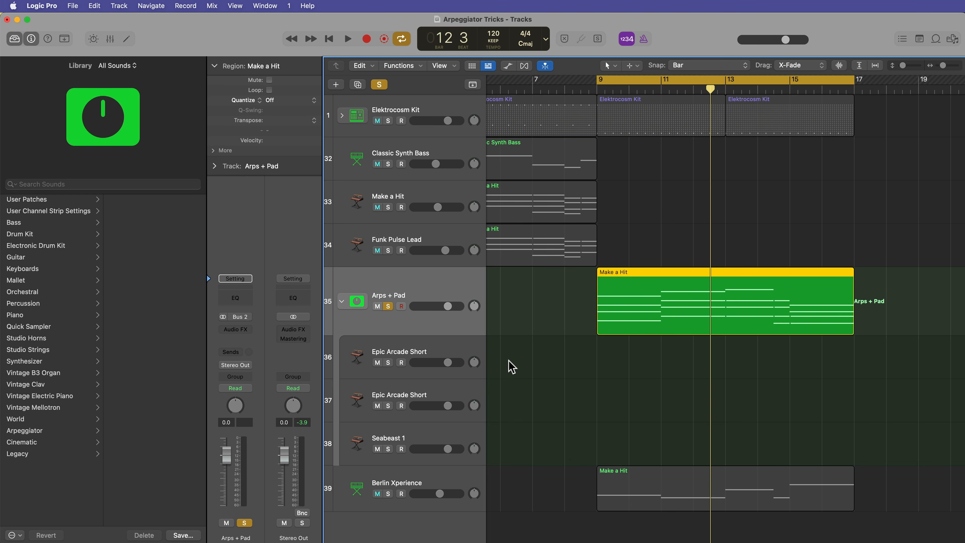
key(space)
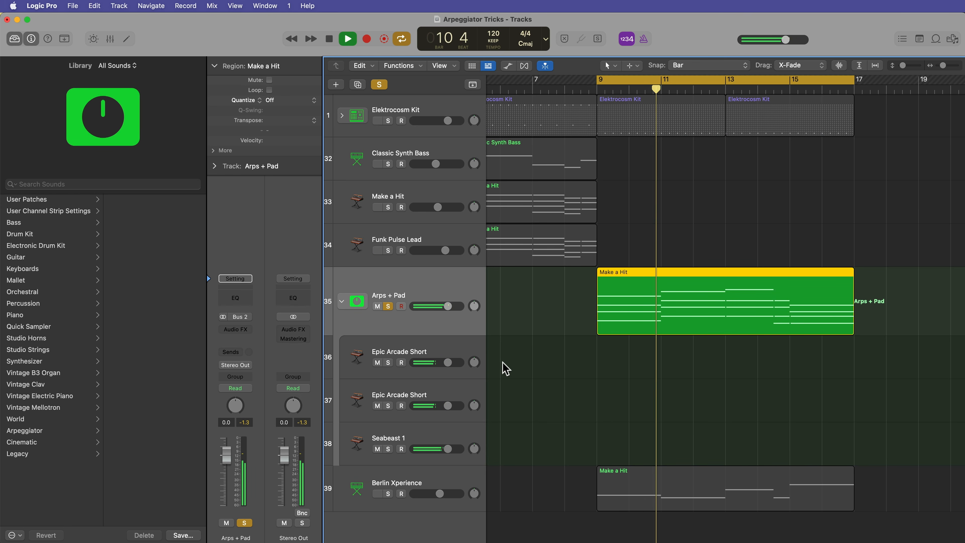
key(space)
- Switch both Epic Arcade Short channels to Stereo Pan, pan them to about -44 and +43, and audition the stack
click(460, 354)
click(459, 397)
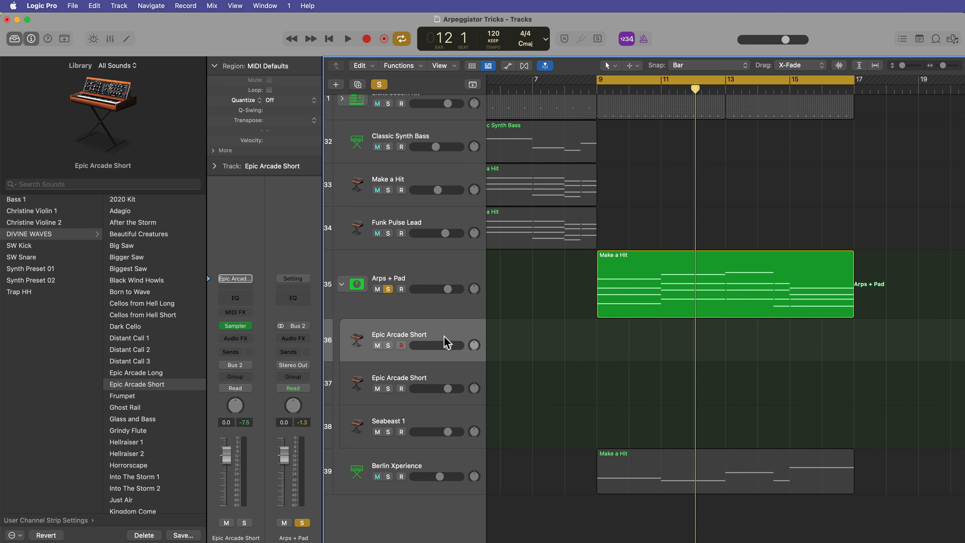
key(x)
right_click(553, 402)
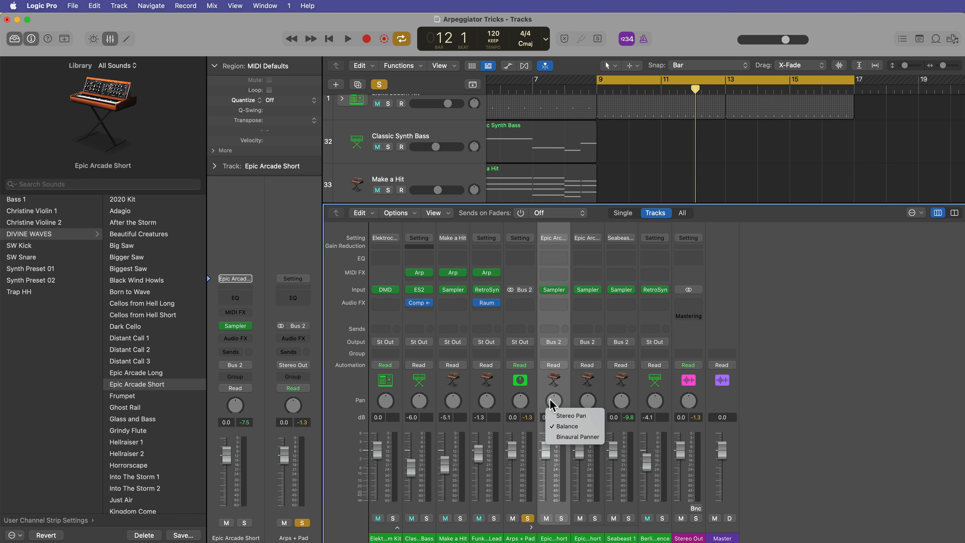
click(566, 415)
super+click(557, 402)
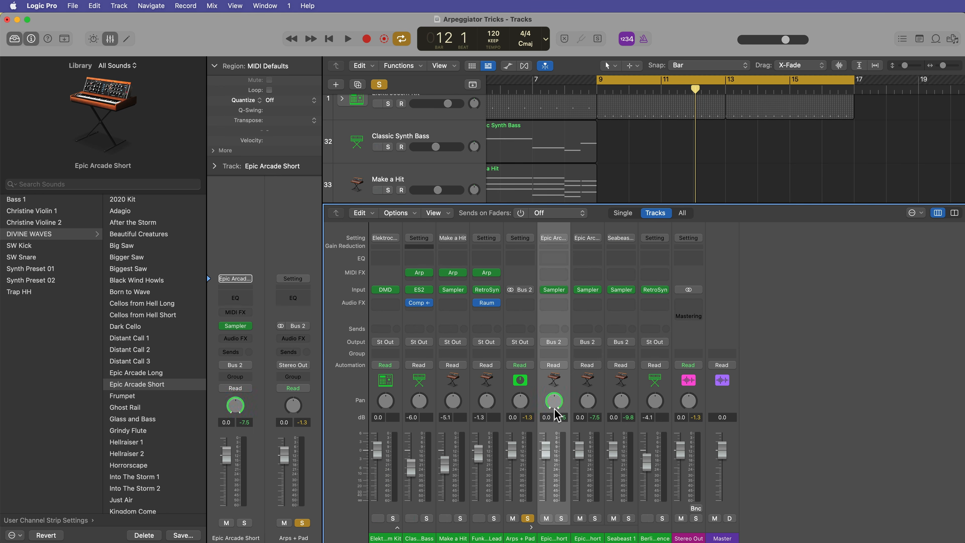
drag(555, 406, 554, 420)
right_click(588, 401)
click(592, 412)
double_click(557, 399)
key(Return)
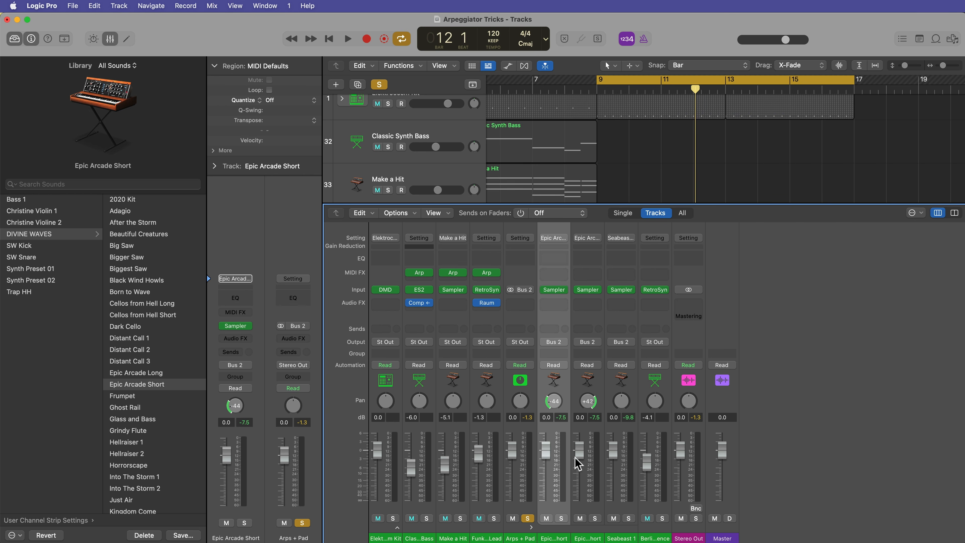
key(x)
key(space)
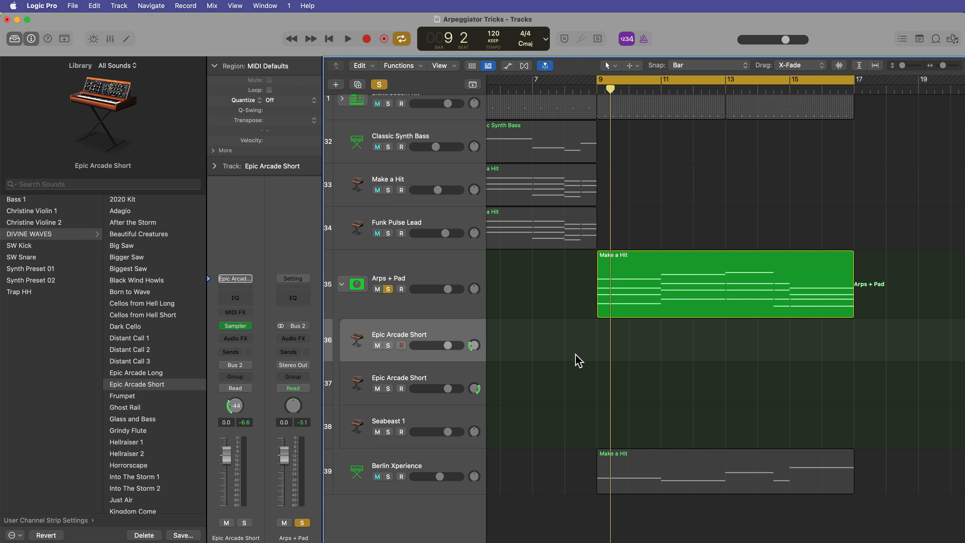
- Insert an Arpeggiator with the saved Arp 1 user preset on the first Epic Arcade Short track, and audition that track soloed
click(235, 312)
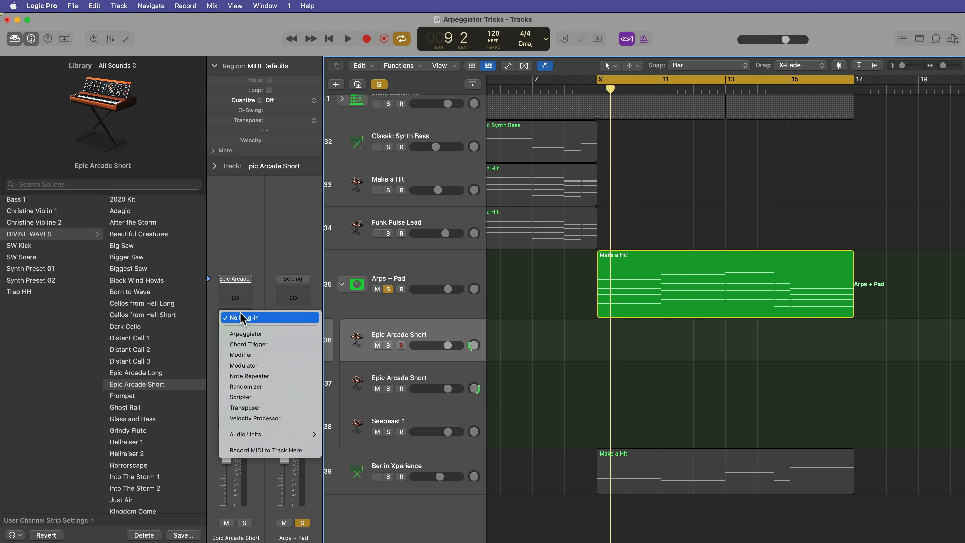
click(338, 366)
click(547, 156)
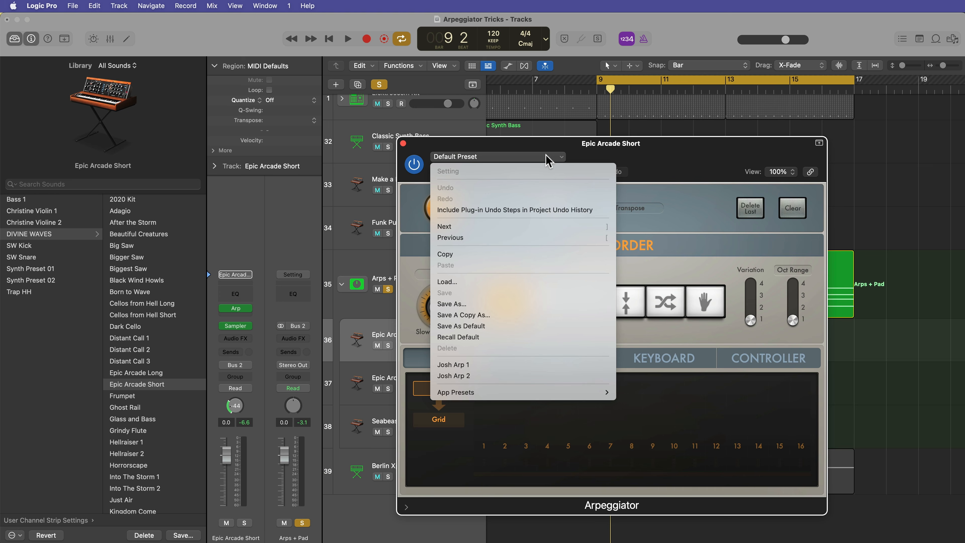
click(510, 365)
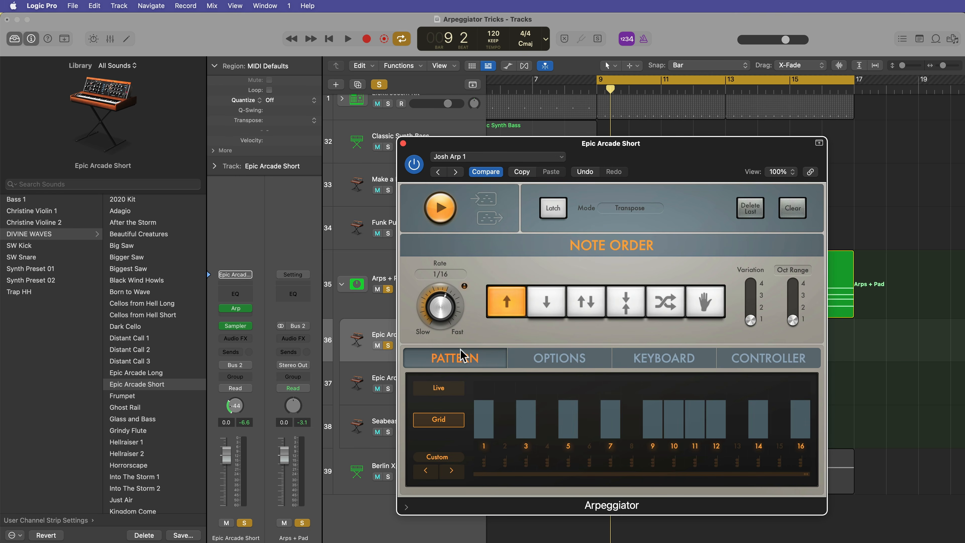
drag(653, 148, 313, 97)
key(space)
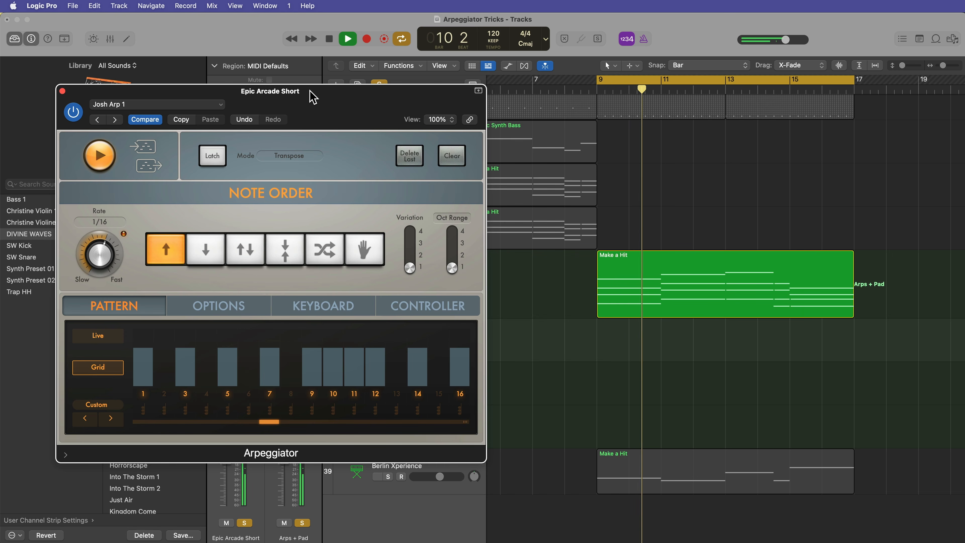
drag(312, 97, 277, 40)
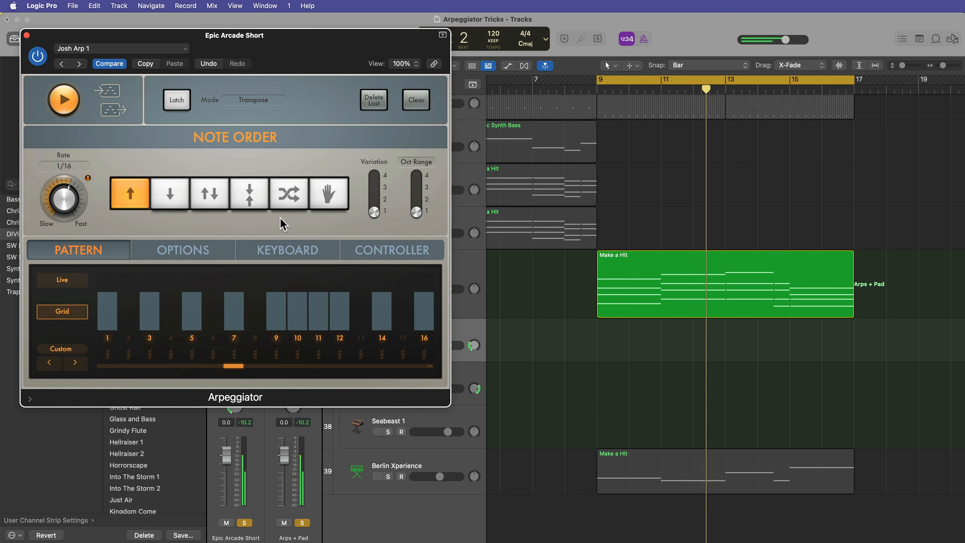
drag(285, 66, 780, 179)
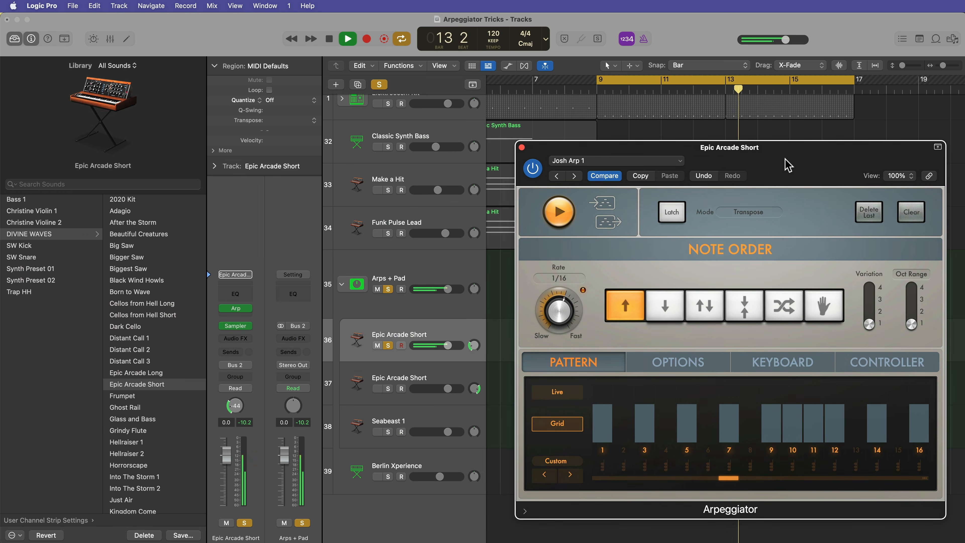
- Solo the second Epic Arcade Short track, and insert an Arpeggiator on it with the saved Arp 2 user preset
click(414, 383)
click(387, 388)
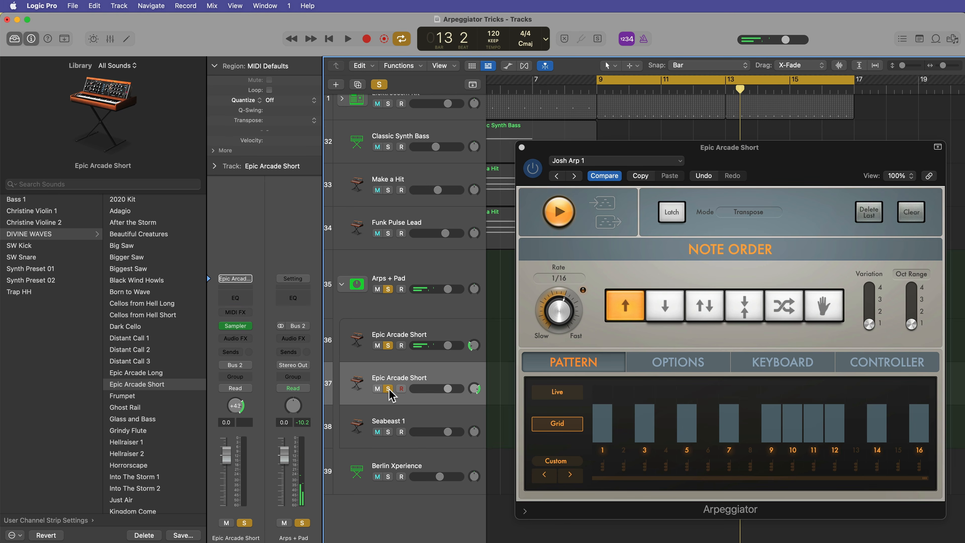
click(235, 312)
click(247, 334)
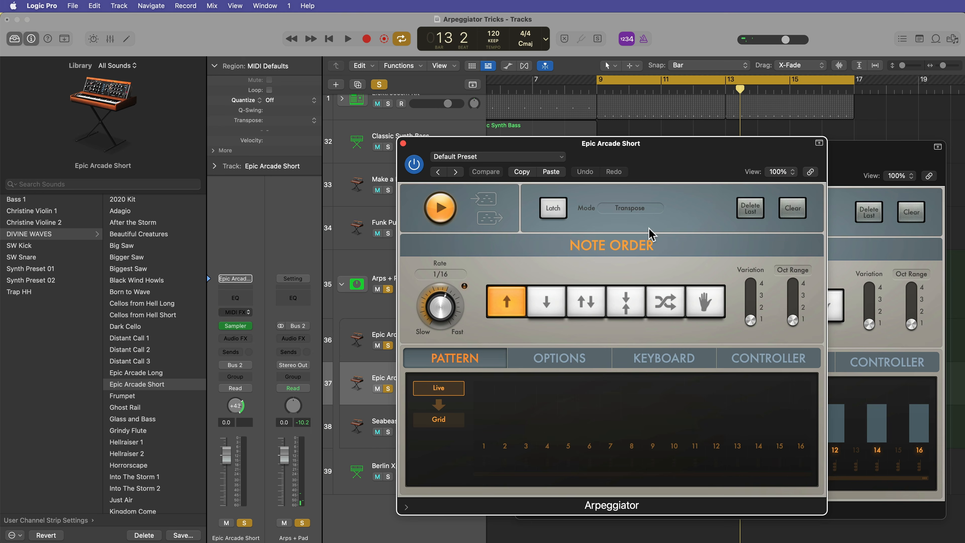
drag(673, 148, 359, 54)
click(183, 61)
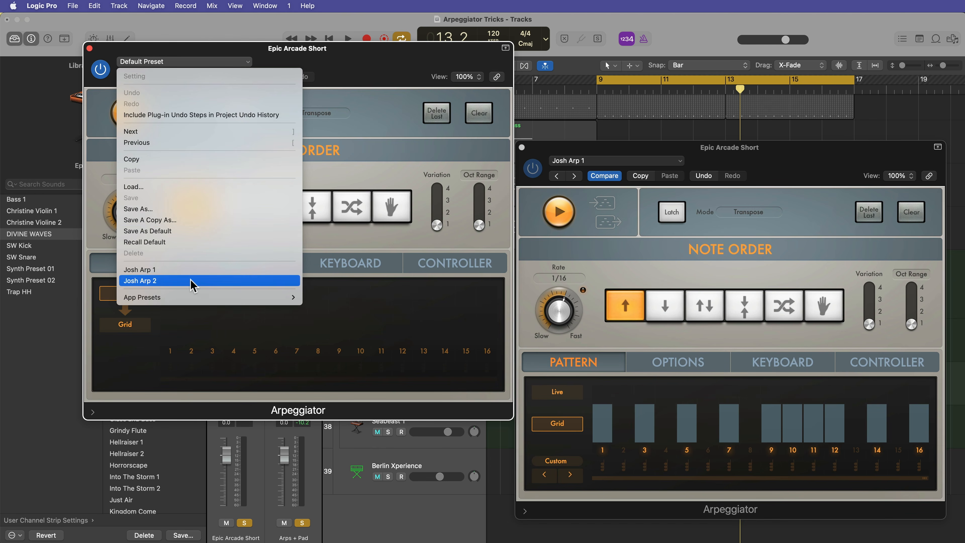
click(198, 278)
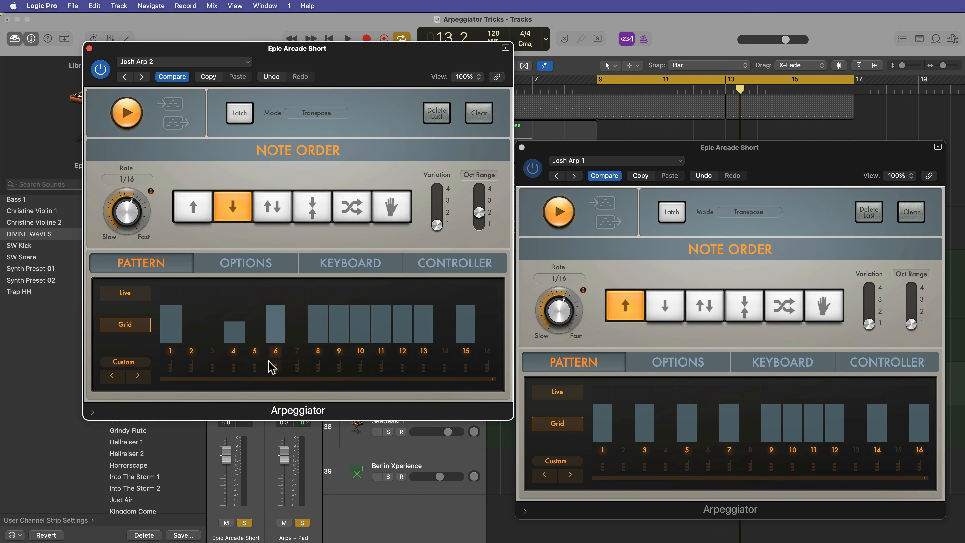
- Examine grid step 4 of the second arpeggio, play both arpeggios together, and close the two Arpeggiator windows
click(238, 349)
drag(237, 349, 243, 330)
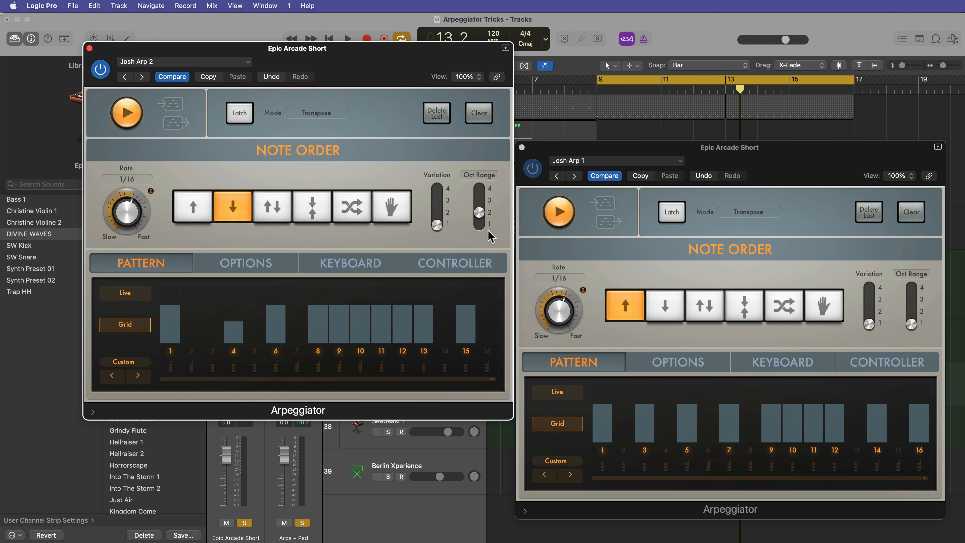
key(space)
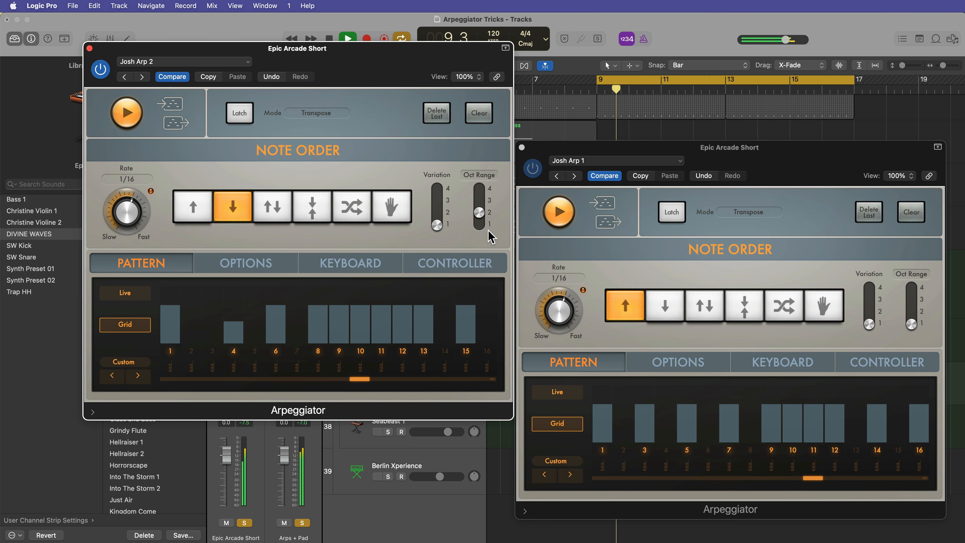
click(89, 49)
click(522, 147)
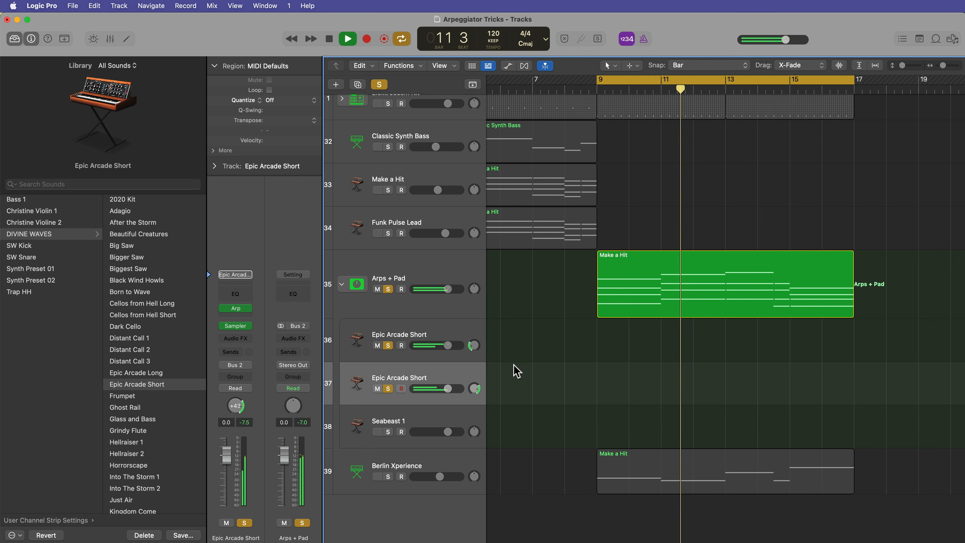
- Lower the two Epic Arcade Short channels to about -1.7 dB and -3.5 dB, stop playback, and unsolo both
key(x)
click(561, 529)
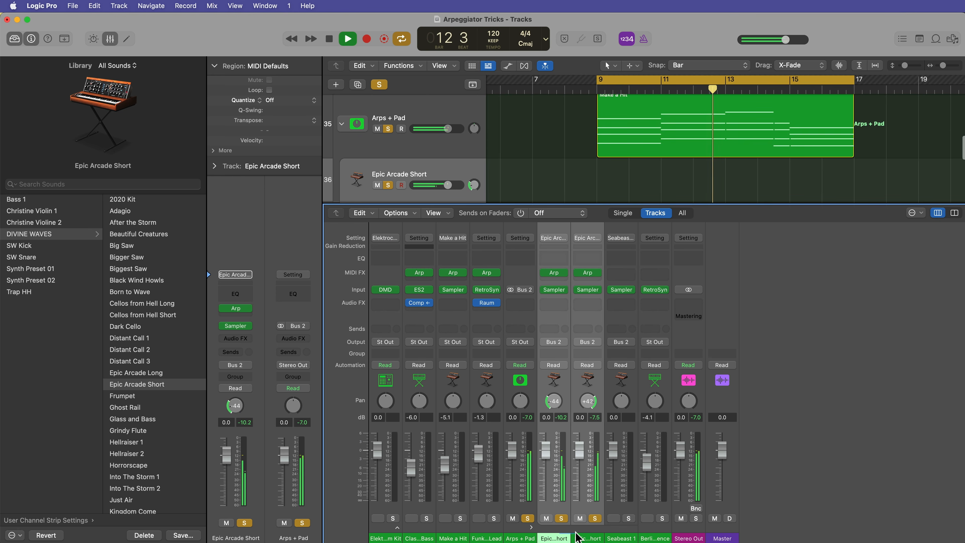
mouse_move(578, 455)
mouse_down()
mouse_move(587, 482)
mouse_move(569, 470)
mouse_move(579, 460)
mouse_up()
click(585, 470)
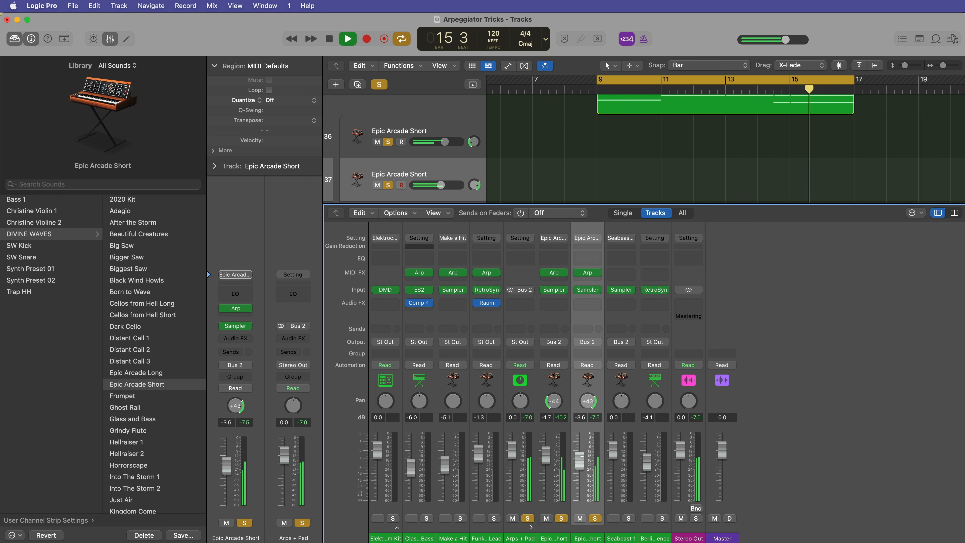
key(space)
click(595, 518)
click(561, 518)
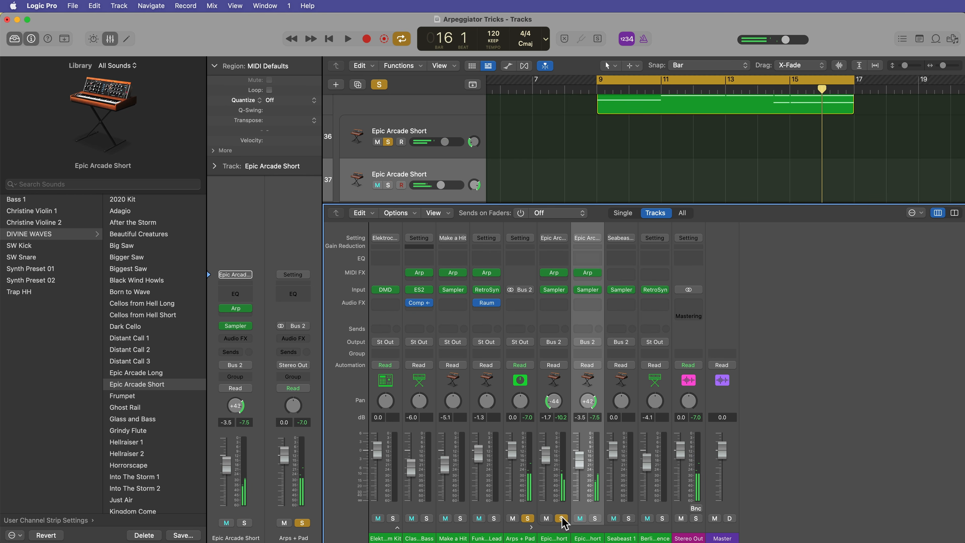
- Lower the Seabeast 1 channel to about -2.3 dB, auditioning it with the arps and briefly soloed
click(622, 536)
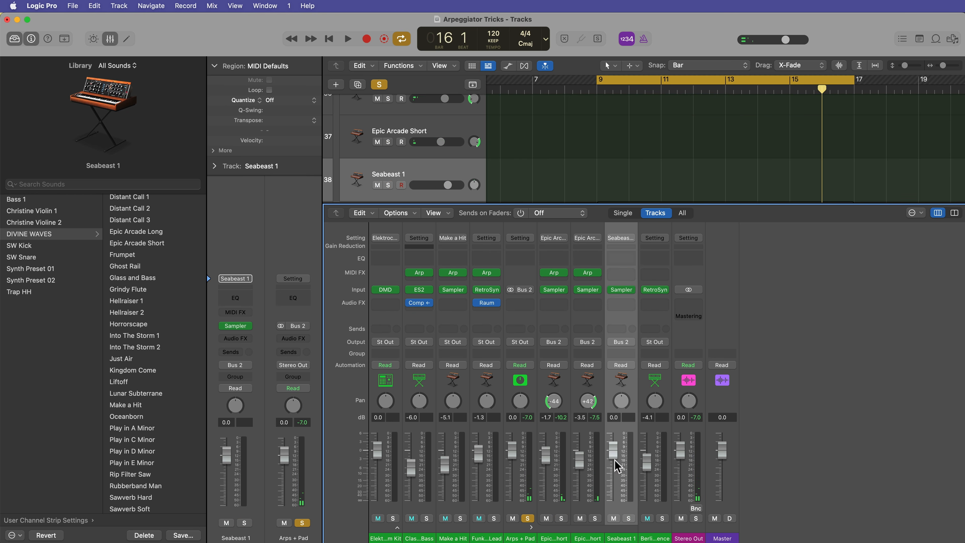
drag(613, 452, 613, 460)
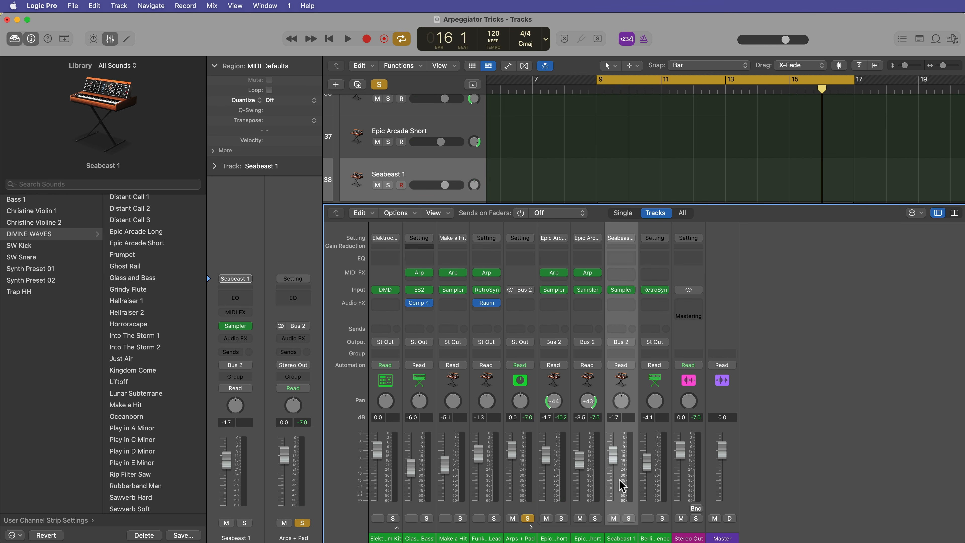
key(space)
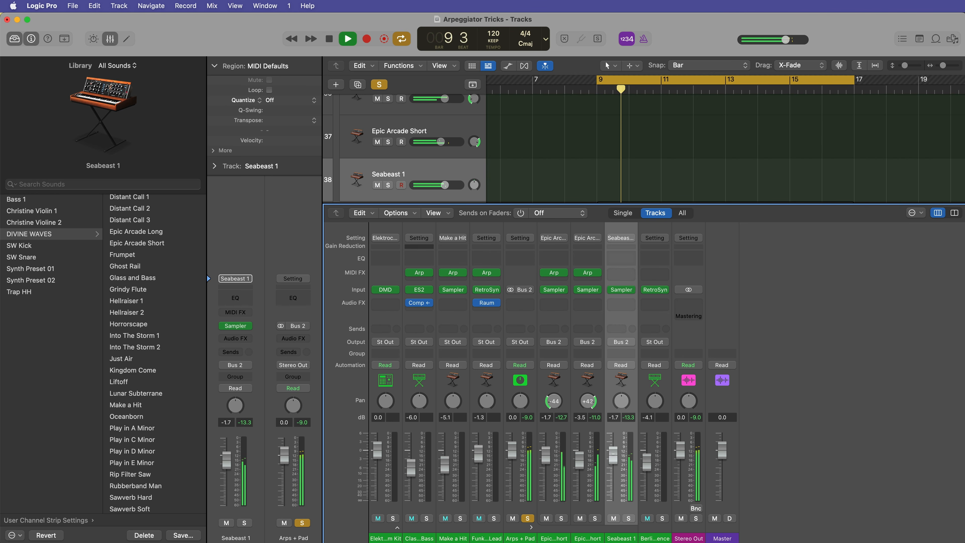
drag(614, 462, 613, 465)
click(628, 519)
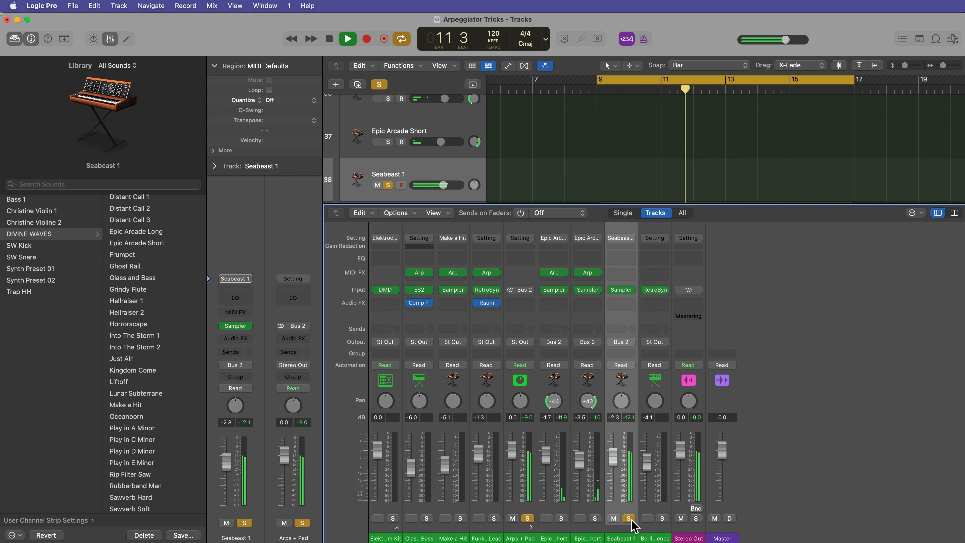
click(628, 518)
key(space)
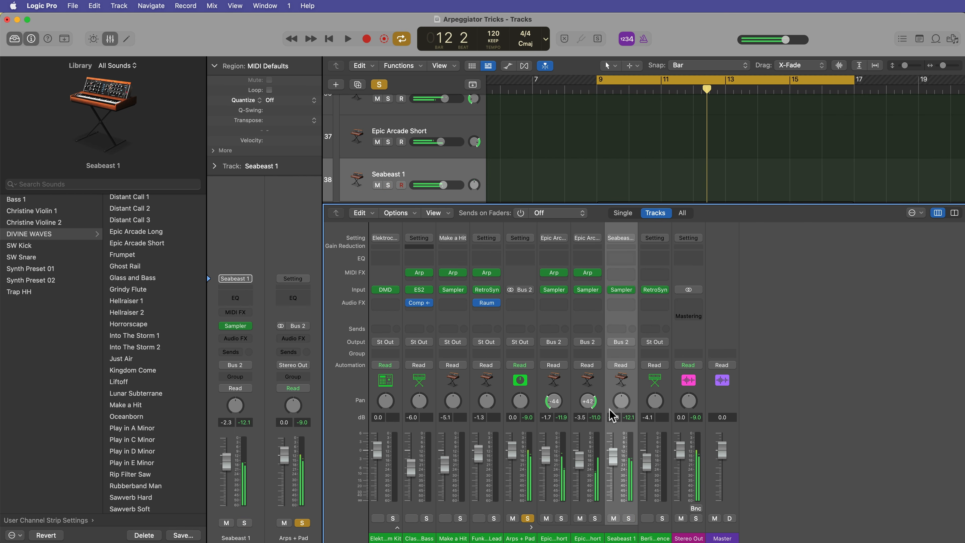
- Insert a Transposer on Seabeast 1, set it to -12 semitones, and audition the pad soloed
click(619, 274)
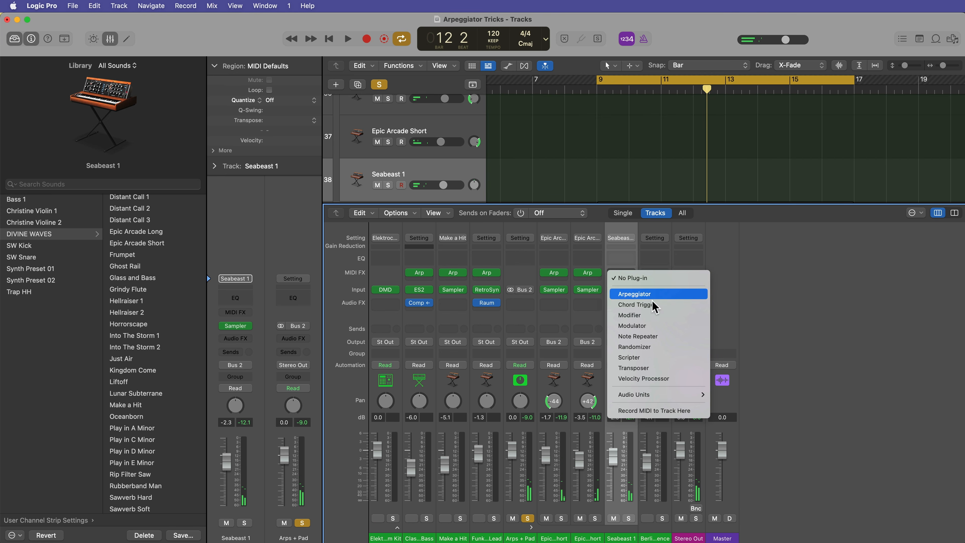
click(664, 367)
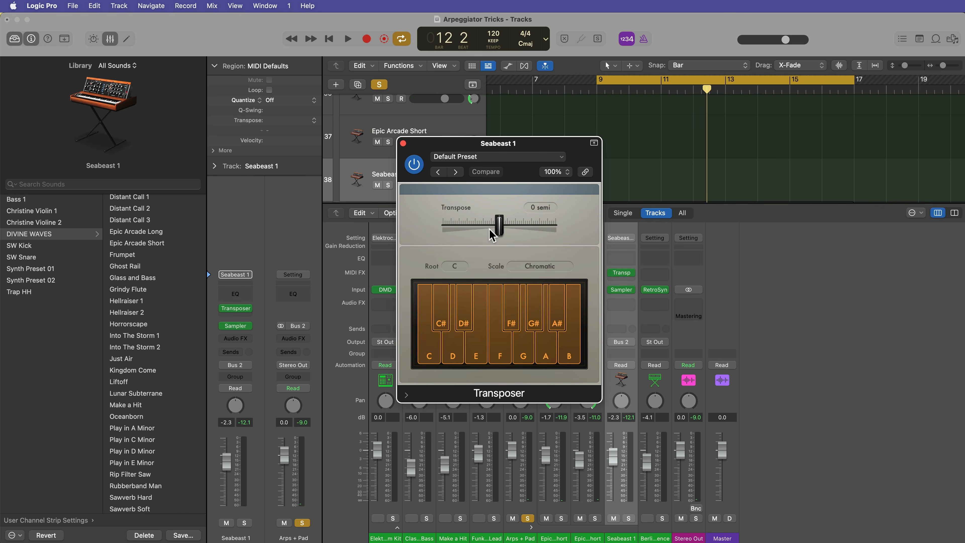
drag(498, 225, 473, 228)
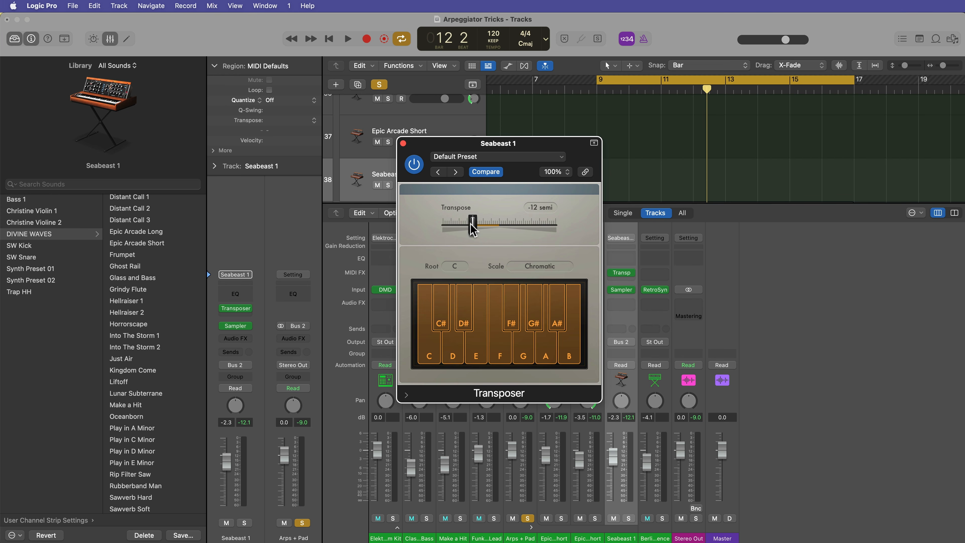
click(629, 518)
key(space)
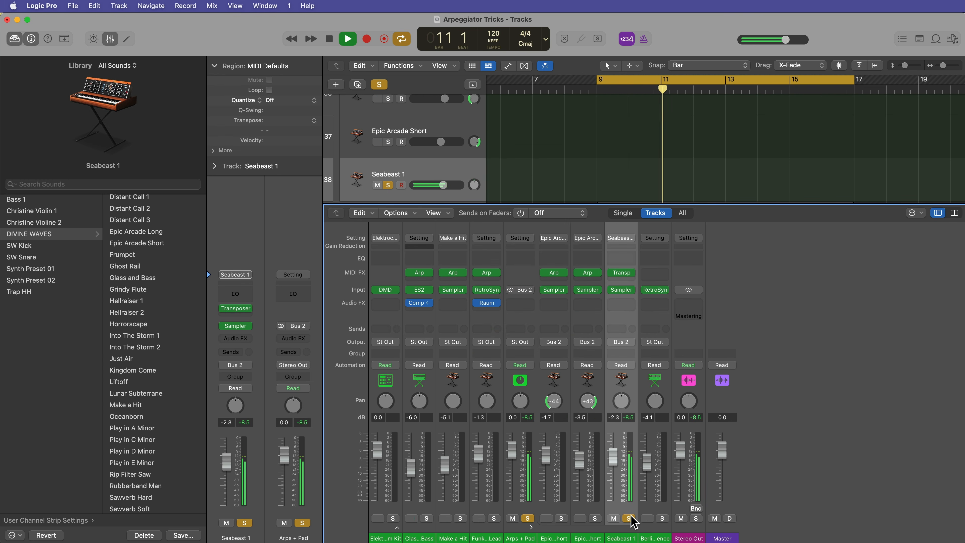
key(space)
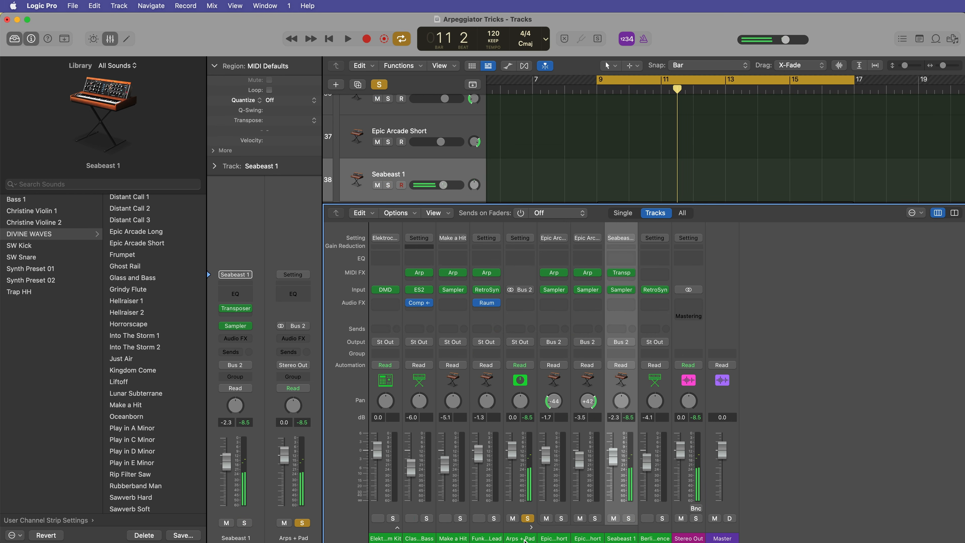
- Examine the chord notes of the Arps + Pad stack's Make a Hit region in the Piano Roll, and close the editor
click(522, 538)
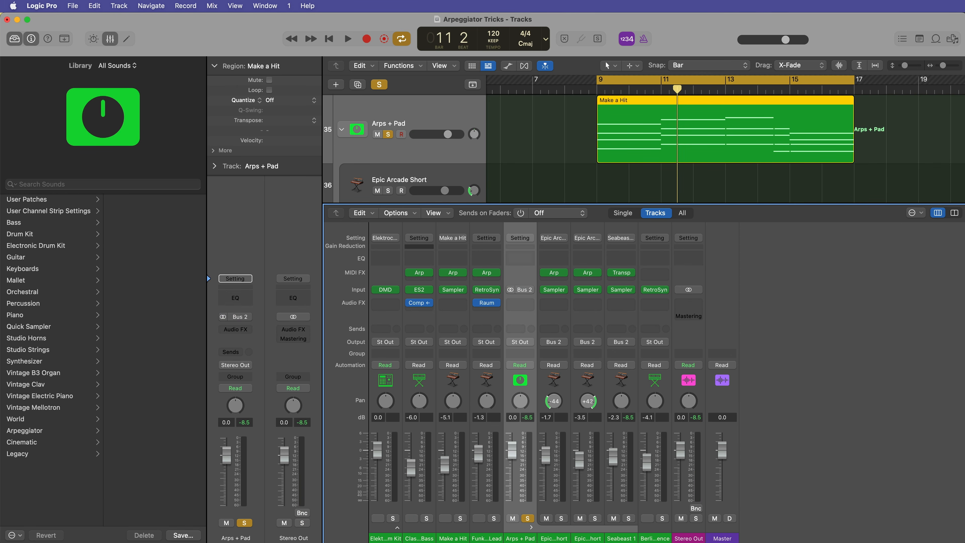
key(x)
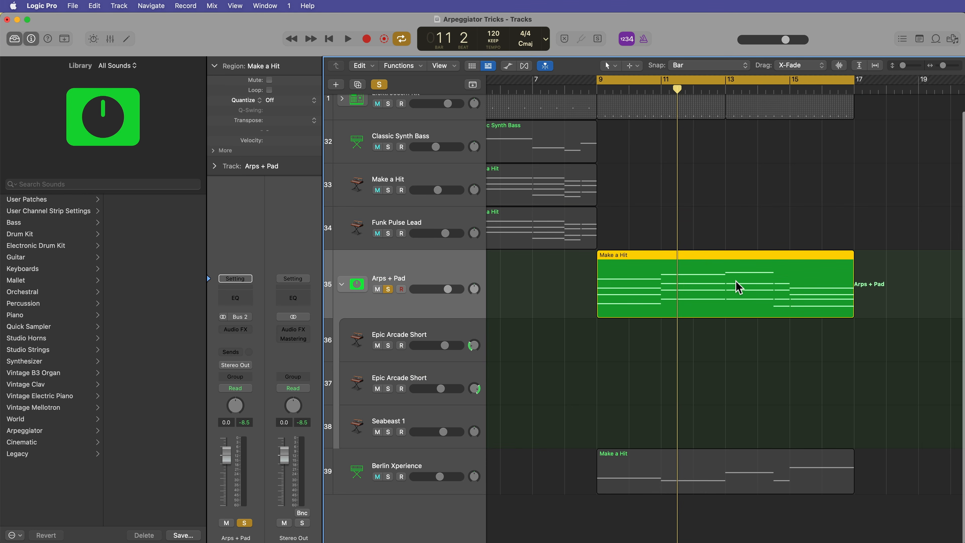
click(745, 390)
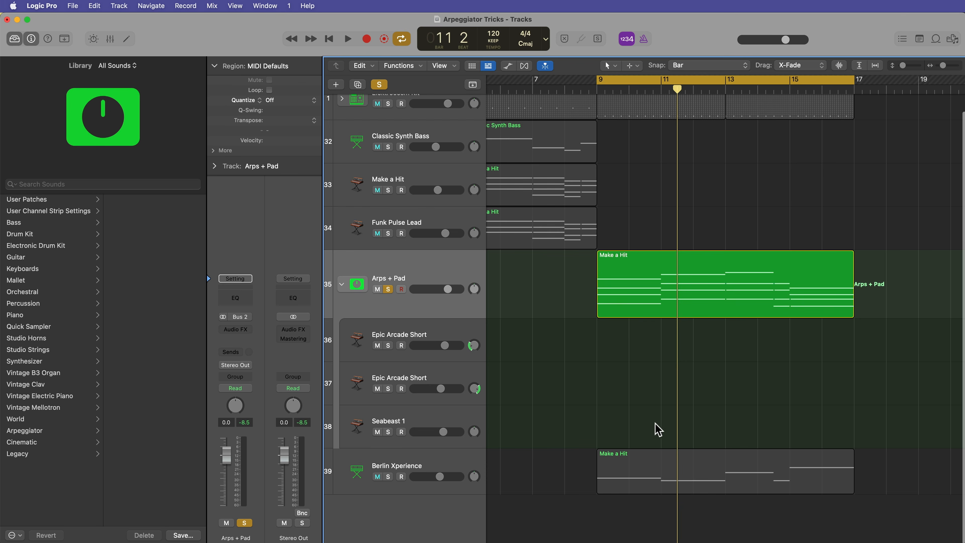
double_click(739, 309)
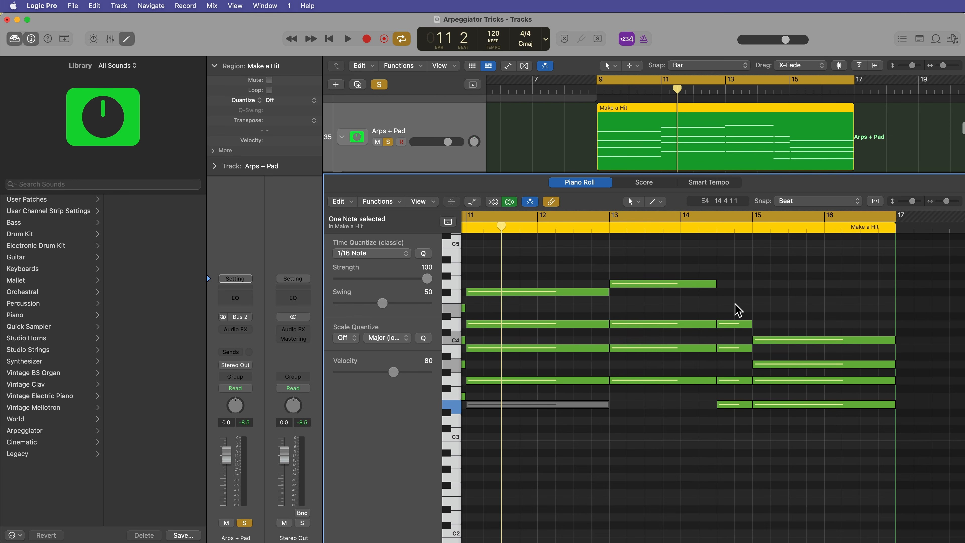
scroll(623, 454, left, 2)
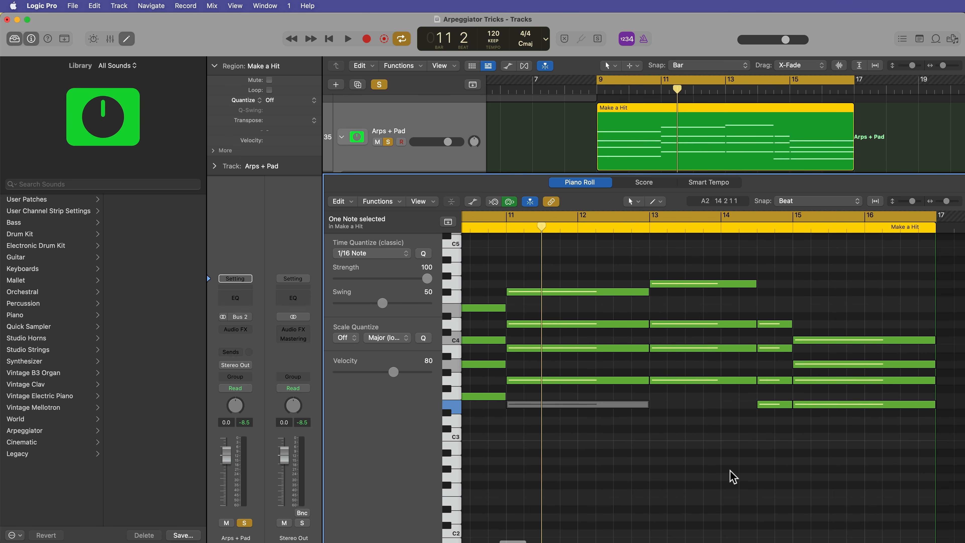
key(e)
click(718, 413)
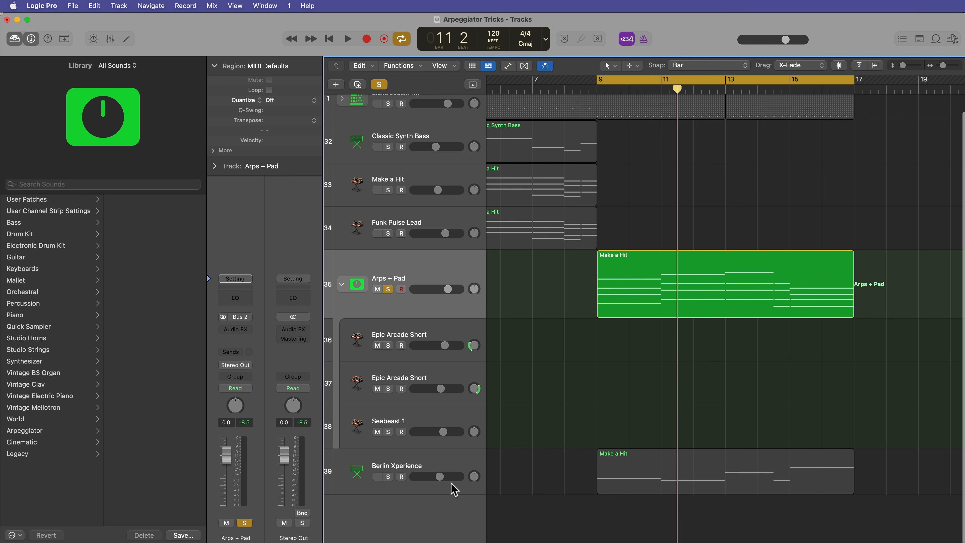
- Unsolo the Arps + Pad stack, select the Berlin Xperience track, and play the full arrangement from bar 9
click(388, 289)
scroll(652, 399, up, 1)
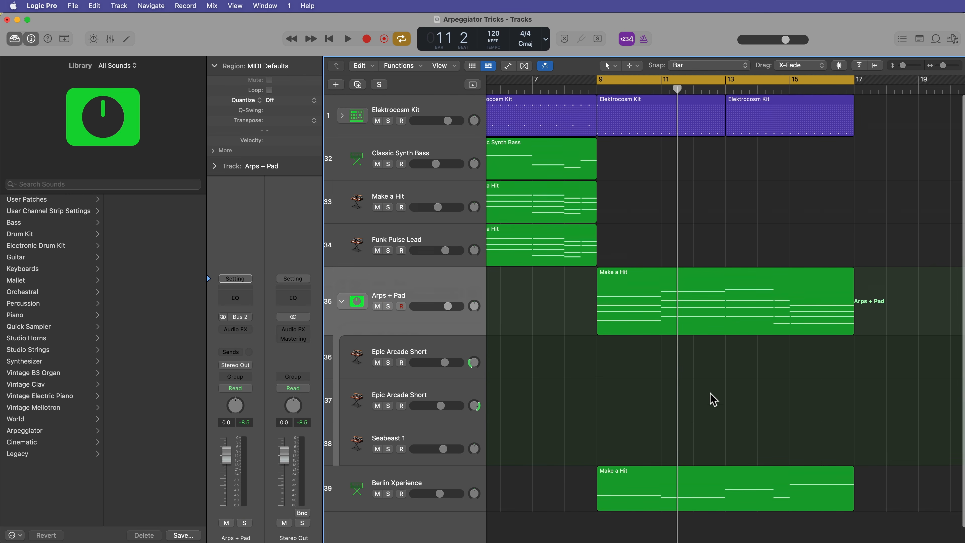
click(431, 482)
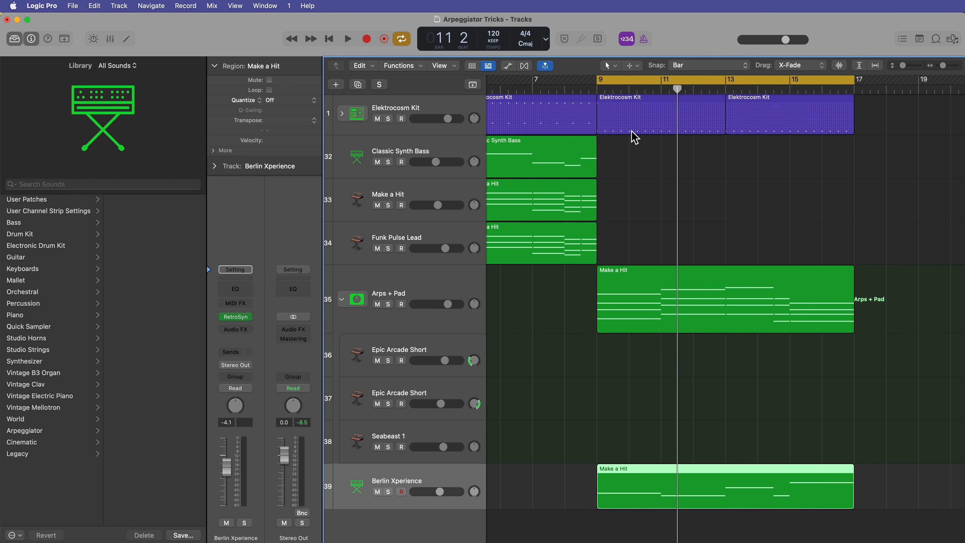
scroll(712, 144, up, 1)
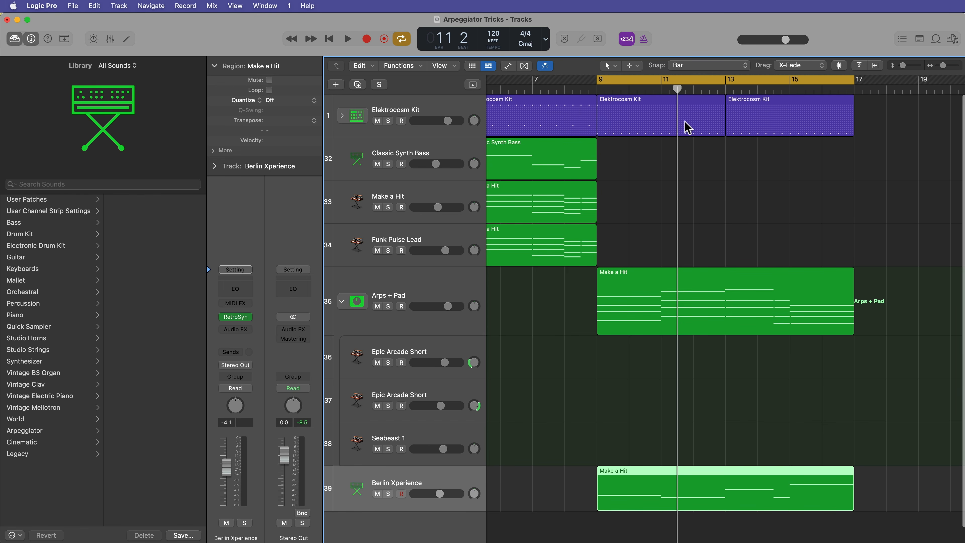
key(space)
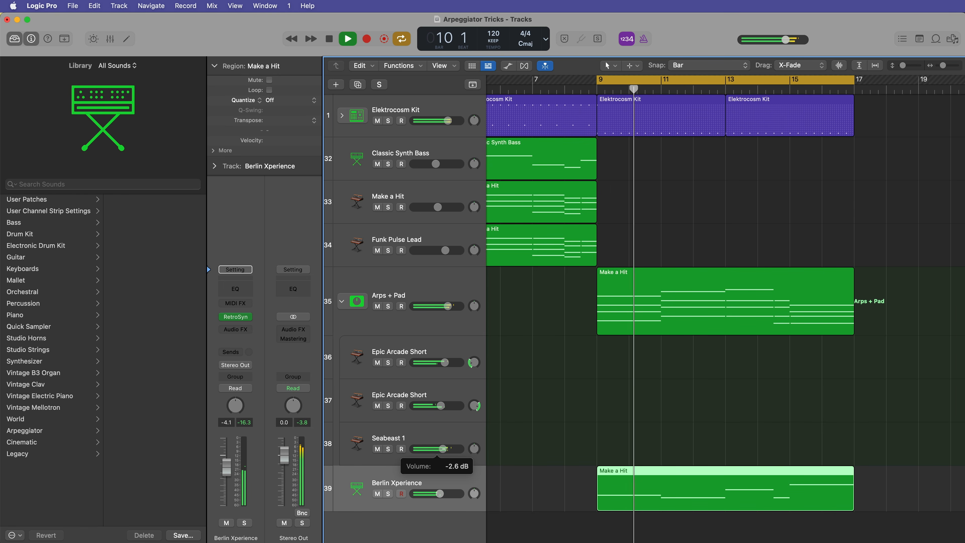
- Balance the playing mix by lowering Seabeast 1 to -4.1 dB and the two Epic Arcade Short channels to -3.2 and -5.0 dB
key(x)
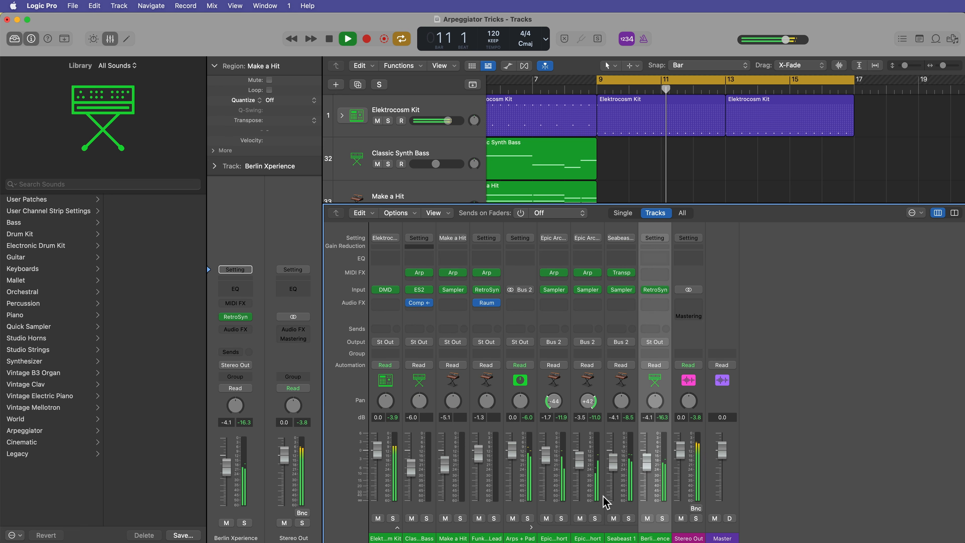
drag(556, 535, 584, 530)
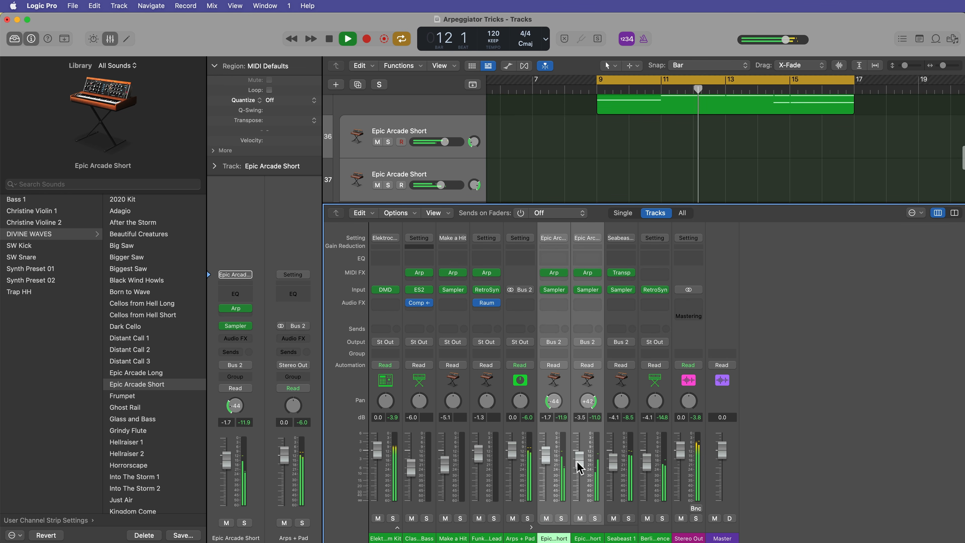
drag(578, 462, 613, 460)
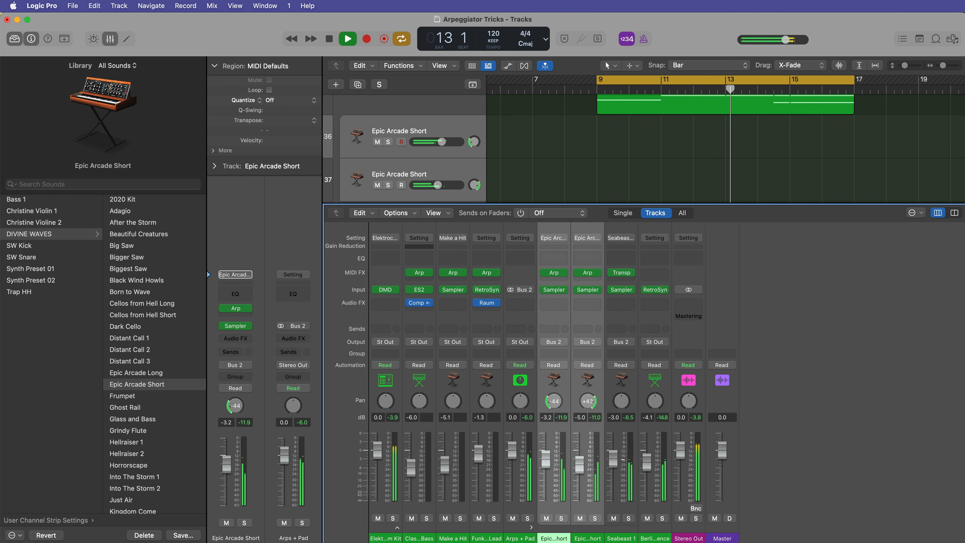
key(x)
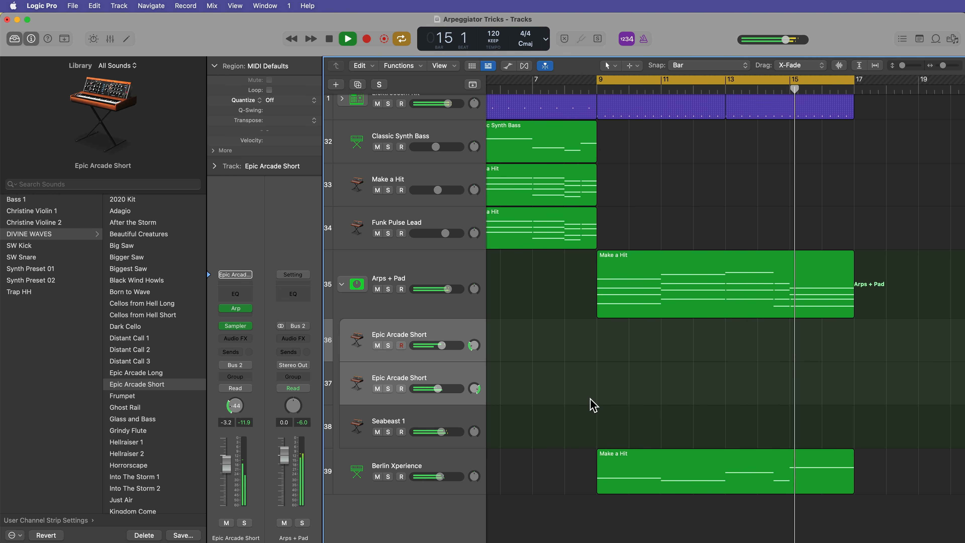
click(444, 416)
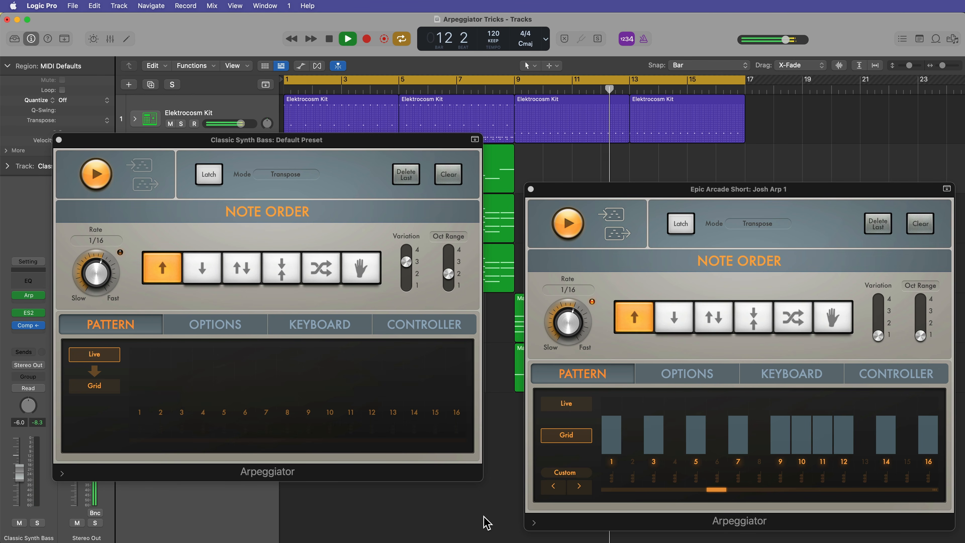
- Try the as-played note order on the Classic Synth Bass Arpeggiator, and return it to the upward order
click(361, 274)
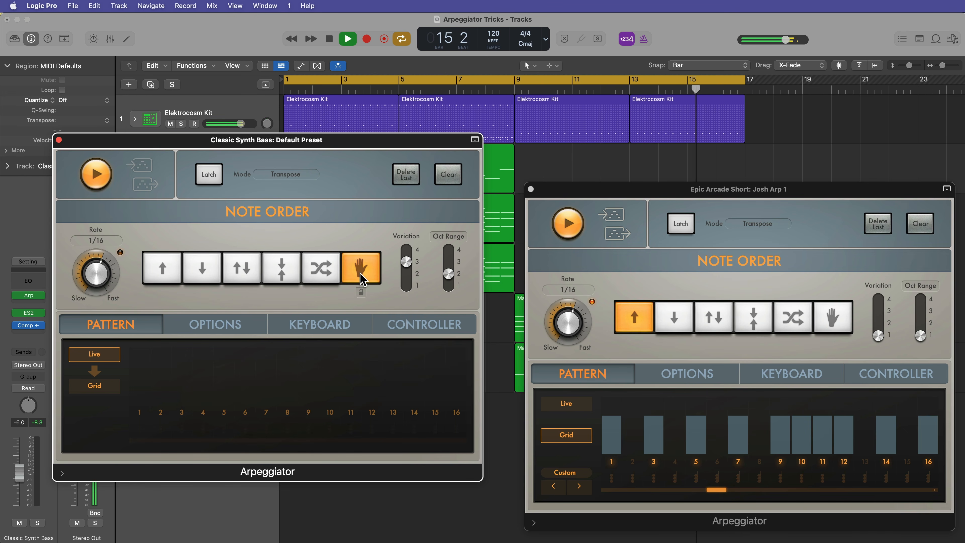
click(162, 268)
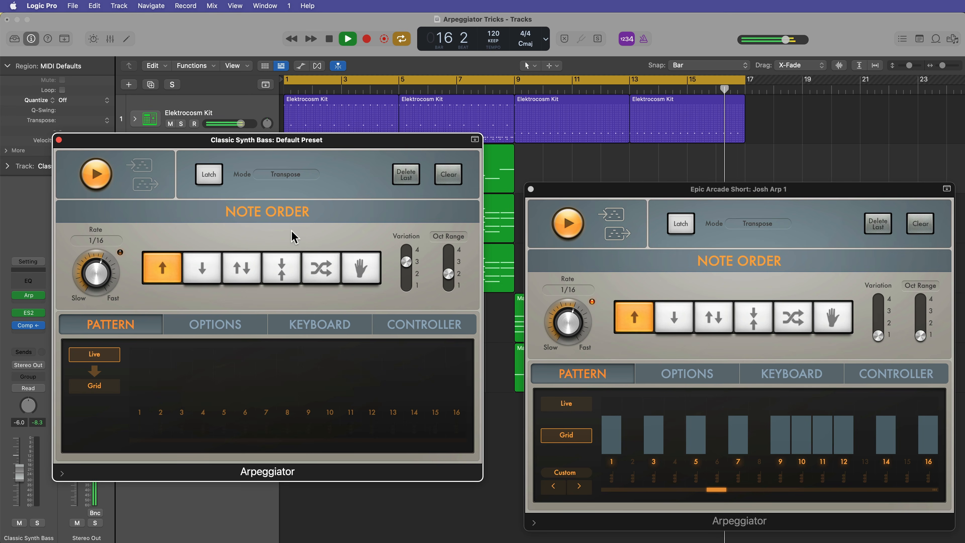